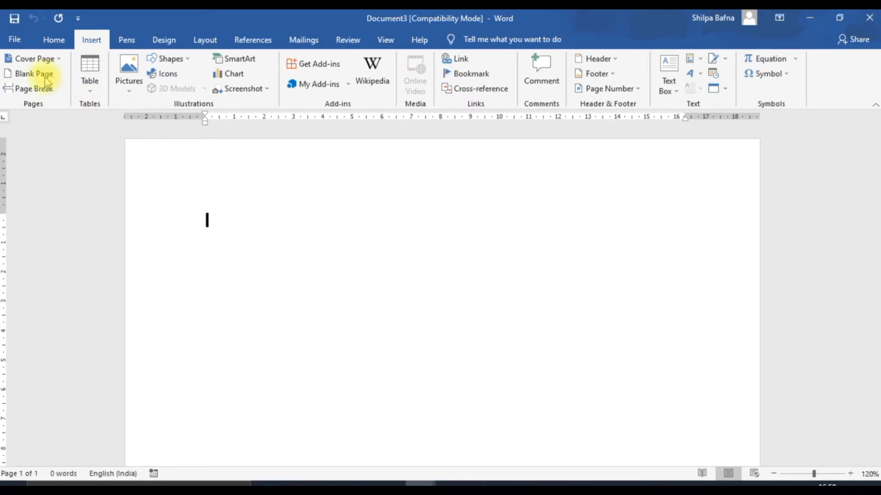
Insert the built-in Filigree cover page and review its title, subtitle, date and company placeholders
click(31, 61)
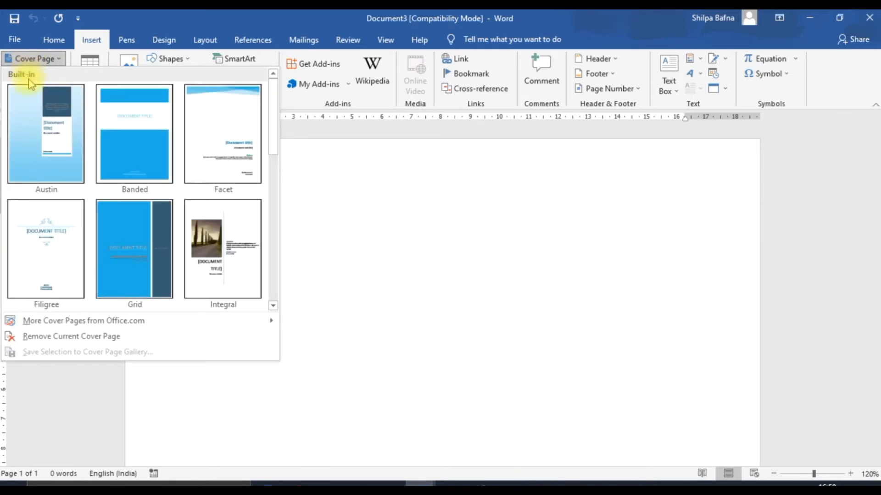
click(54, 258)
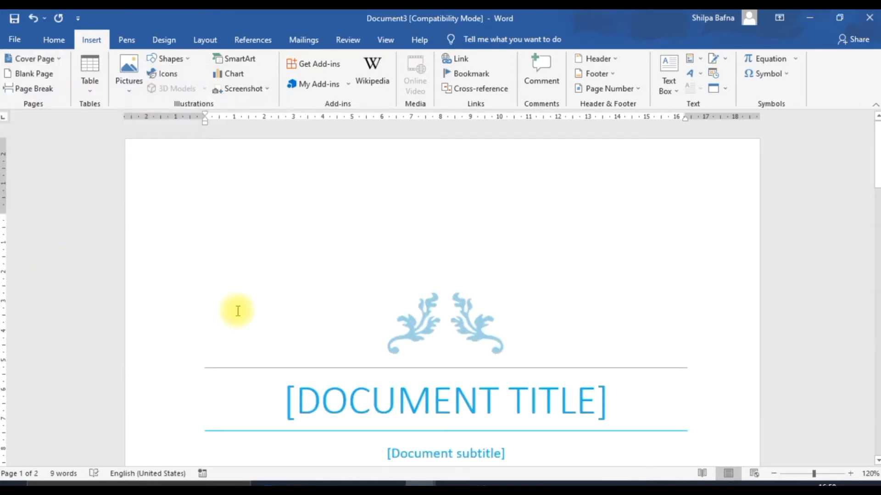
click(804, 400)
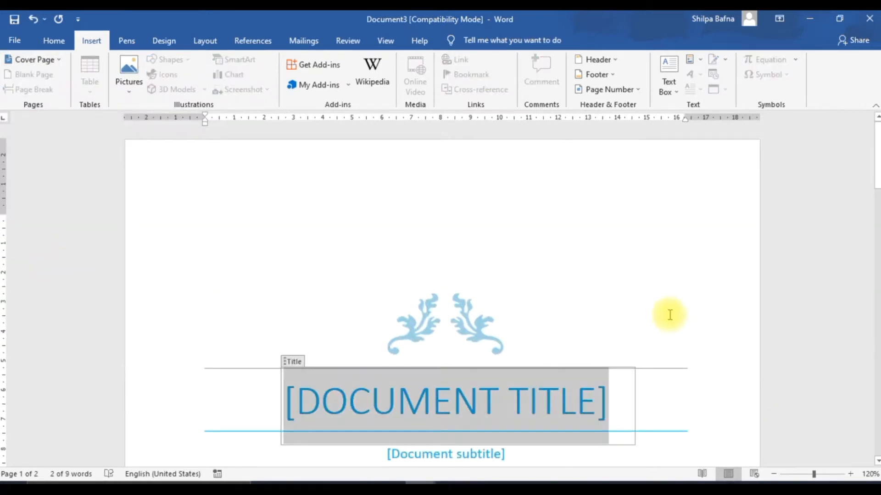
click(669, 315)
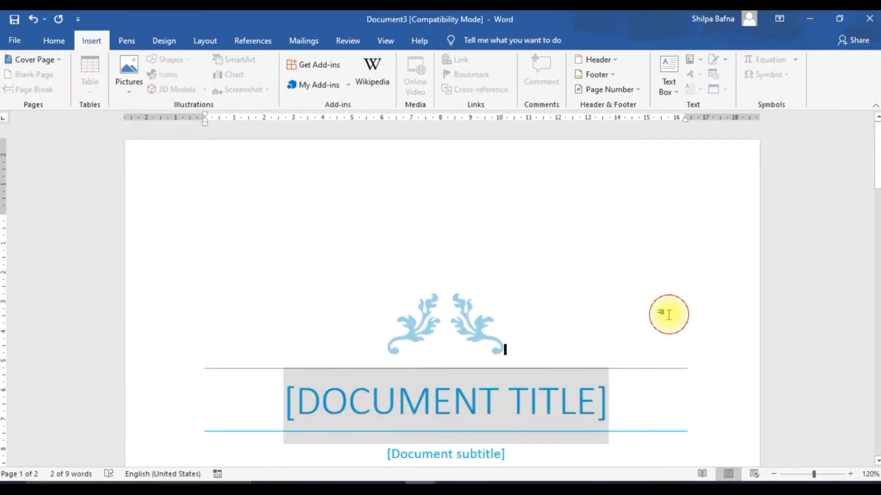
scroll(668, 314, down, 3)
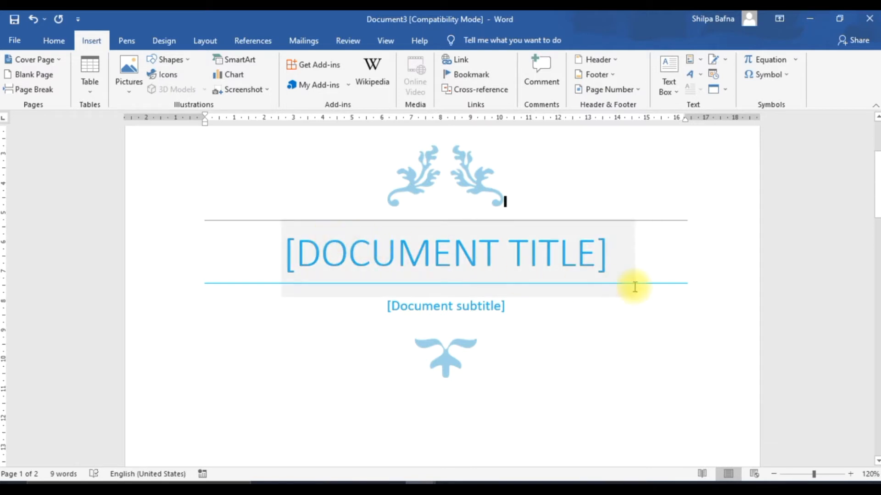
scroll(635, 287, down, 3)
scroll(635, 287, down, 6)
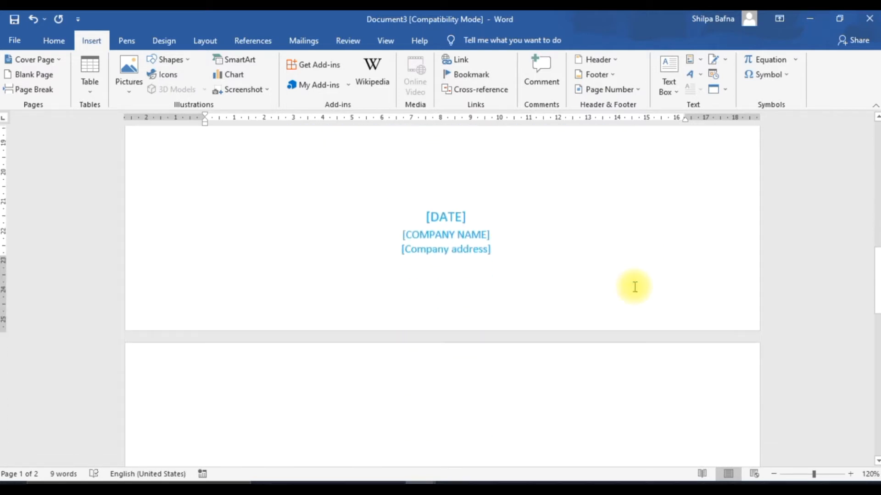
scroll(635, 287, up, 8)
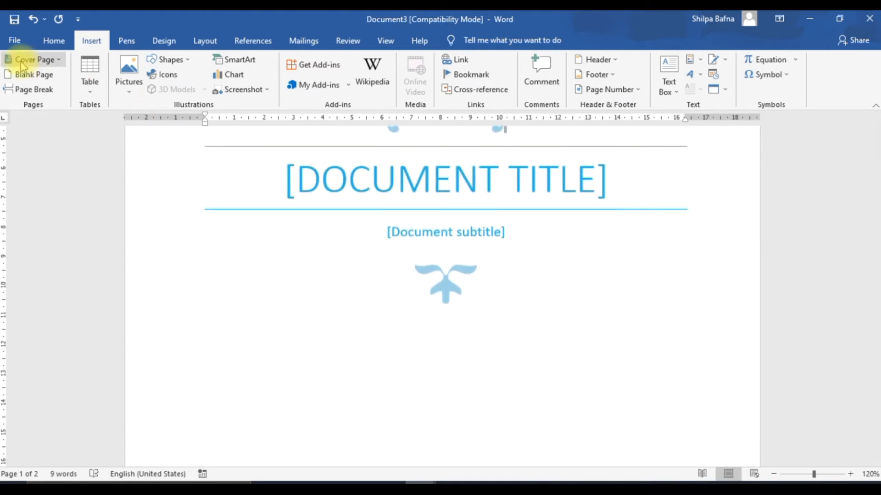
Apply the built-in Slice (Dark) cover page to the document in place of the current one
click(28, 60)
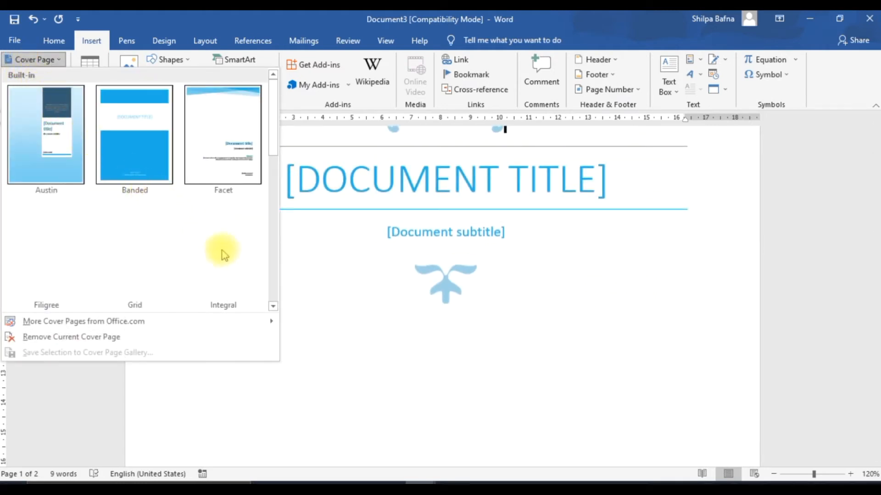
click(273, 306)
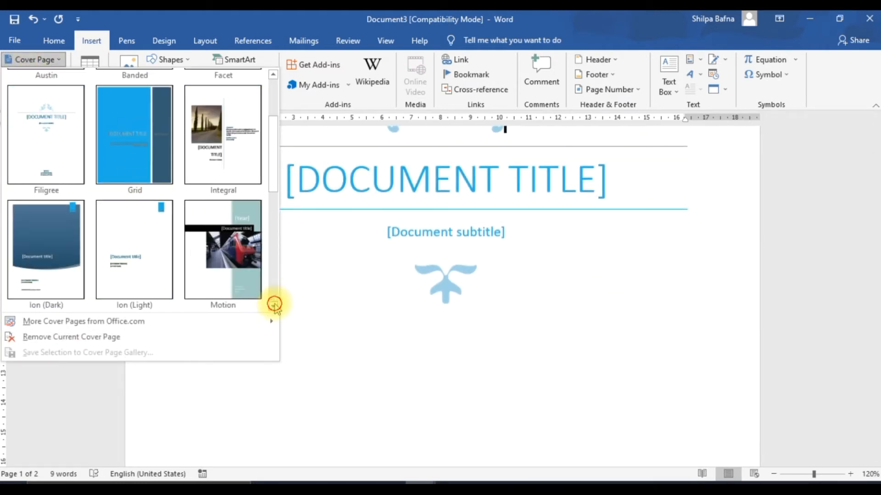
click(273, 306)
click(273, 306)
click(273, 305)
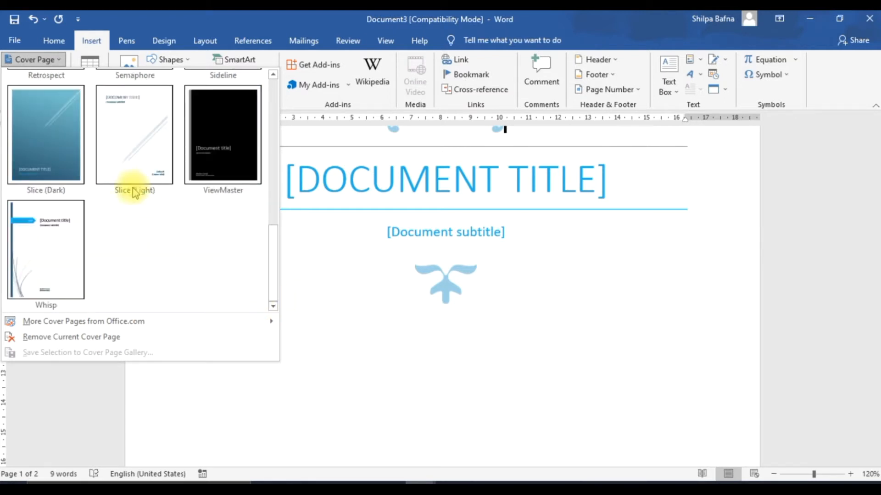
click(56, 157)
scroll(293, 235, up, 1)
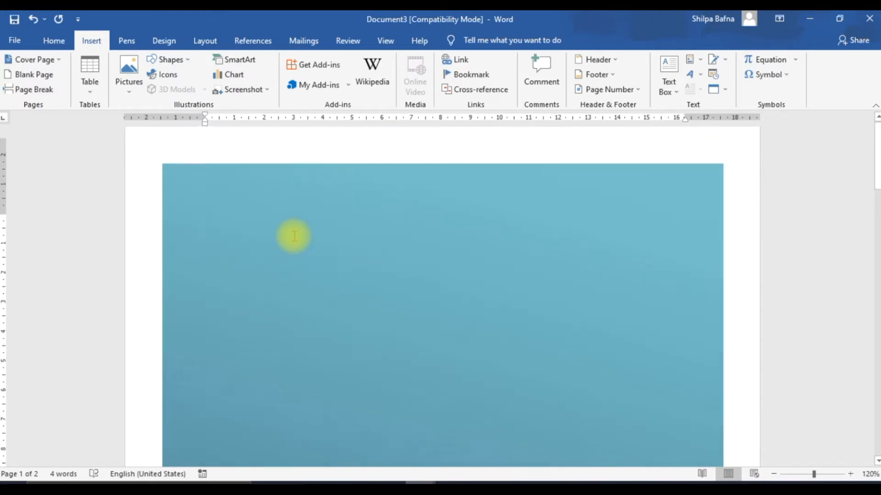
Examine the new cover page's layout, its title and subtitle placeholders, and the blank page following it
scroll(583, 337, down, 10)
scroll(586, 338, down, 5)
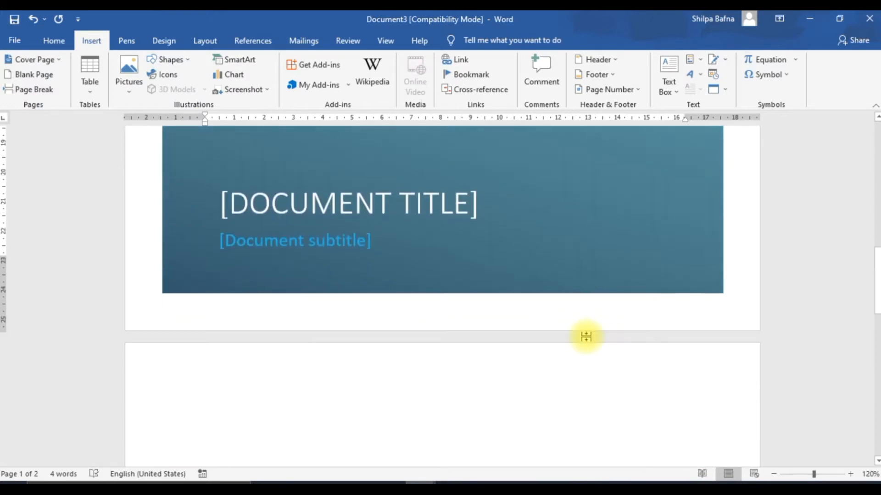
scroll(586, 337, down, 6)
scroll(585, 336, up, 9)
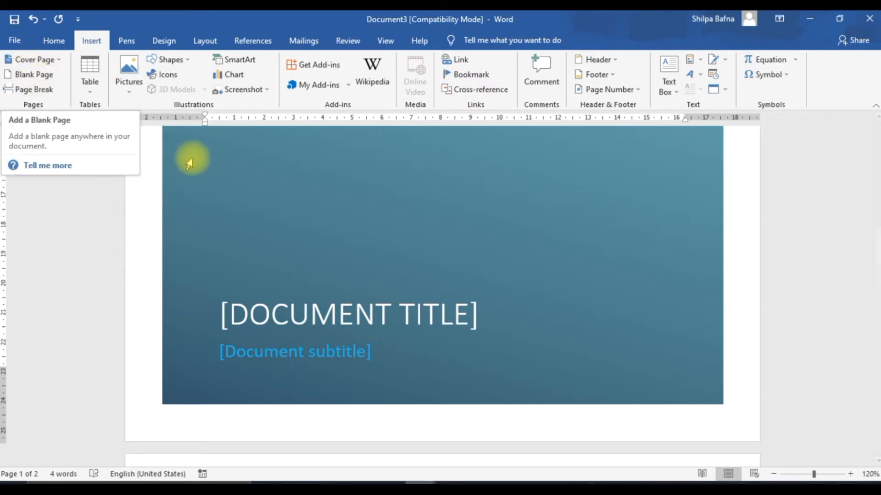
scroll(348, 210, up, 10)
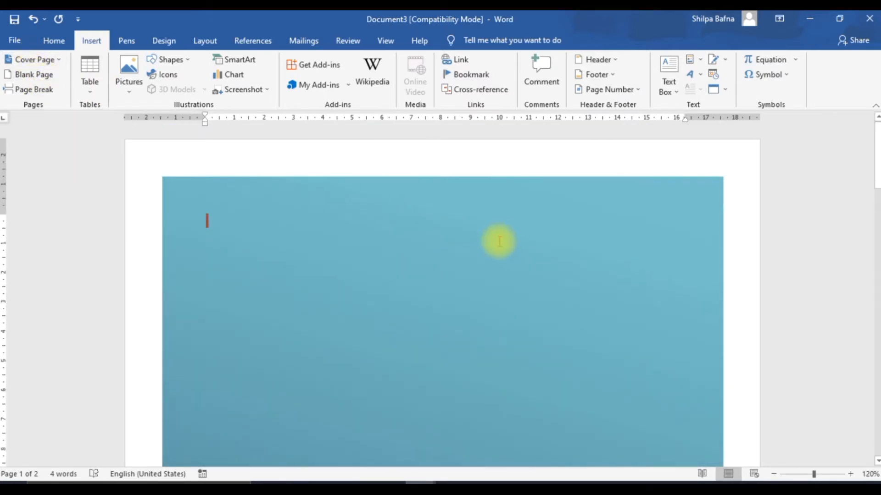
scroll(473, 226, down, 2)
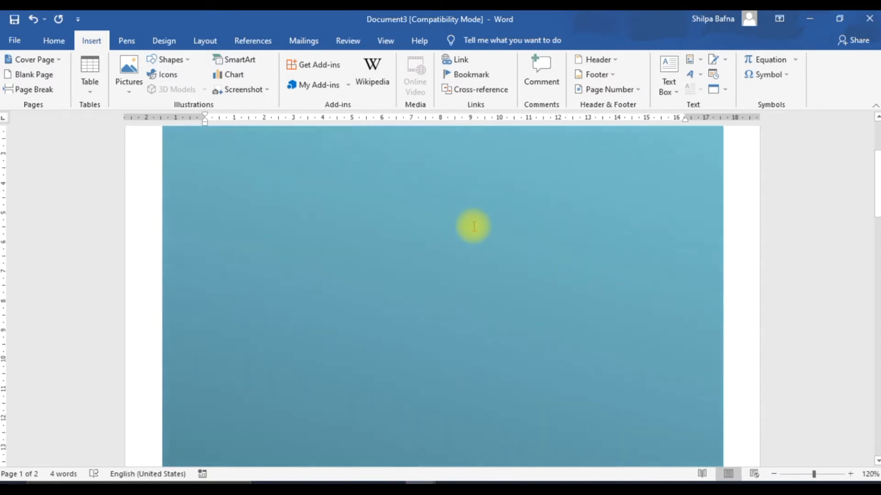
scroll(474, 226, down, 20)
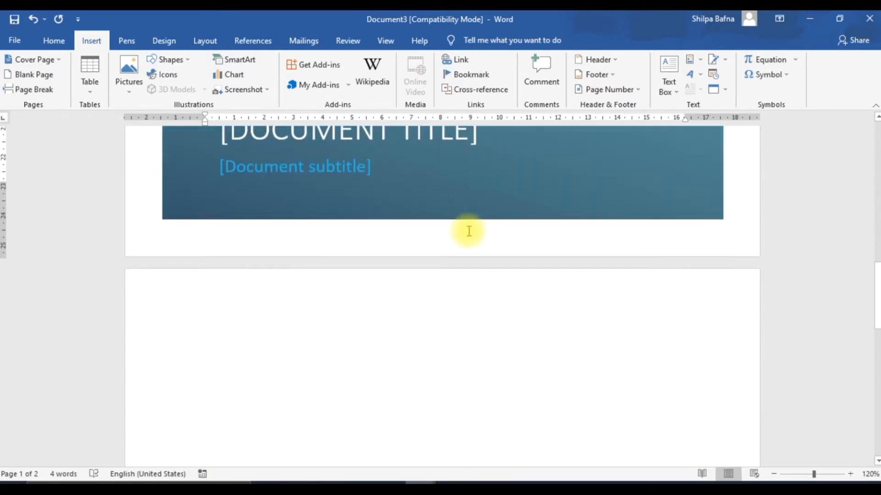
scroll(237, 229, up, 8)
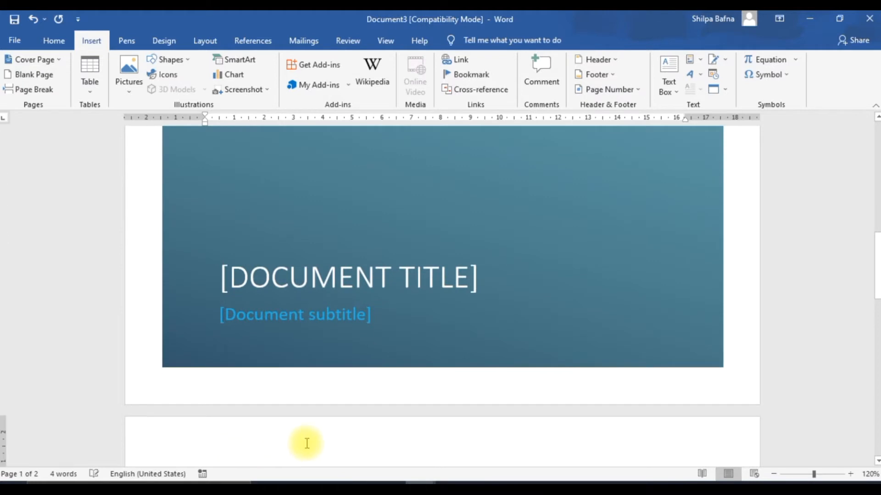
Enter the sample text "csjjkdshjshdjkhskjhd" on the page after the cover page
scroll(307, 443, down, 4)
click(285, 345)
text(csjjkdshjshdjkhskjhd)
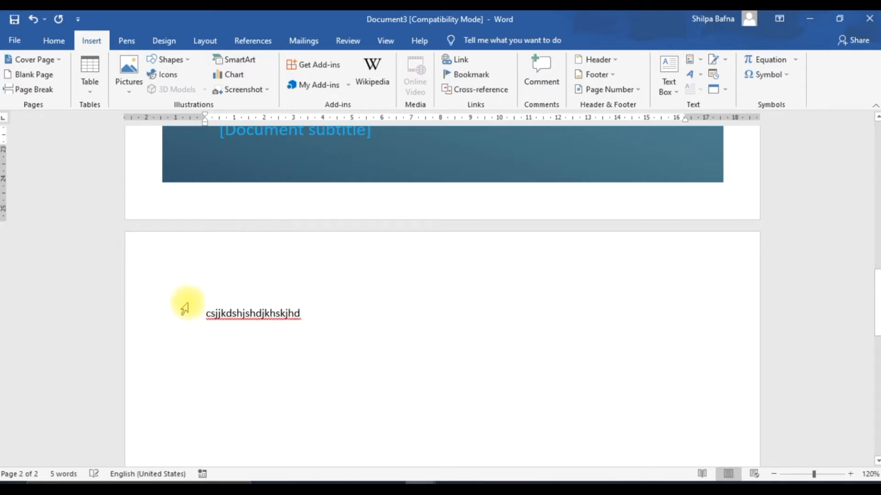
Insert a blank page before the sample text "csjjkdshjshdjkhskjhd" and review the resulting page order
click(205, 312)
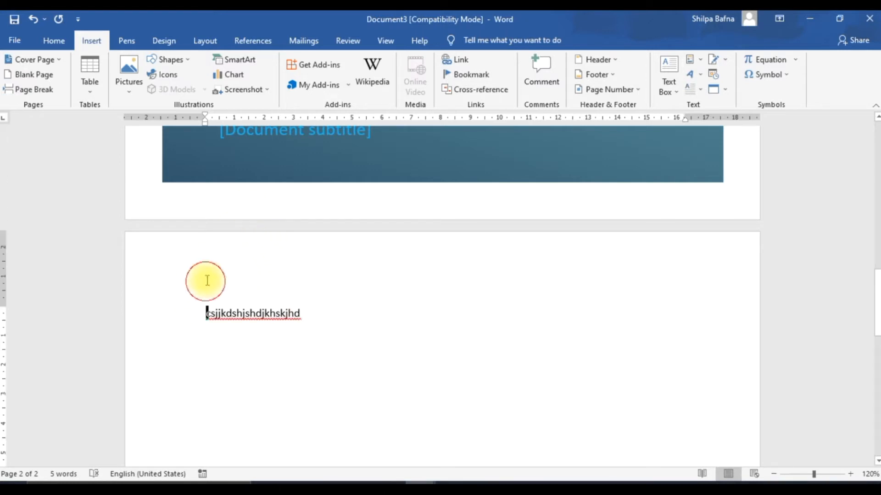
click(42, 74)
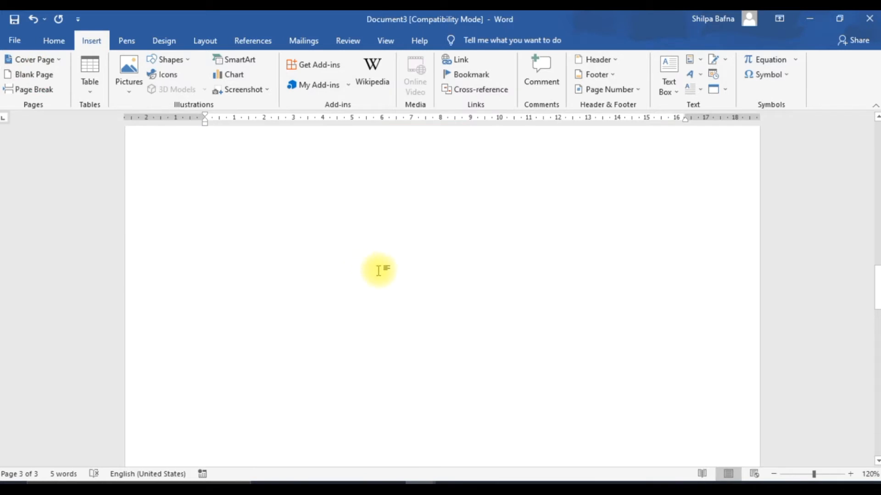
scroll(507, 285, up, 10)
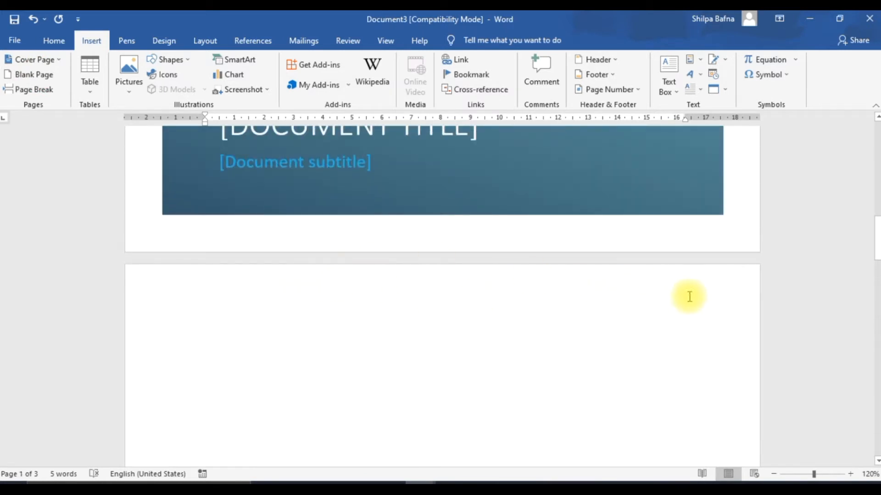
scroll(610, 371, down, 4)
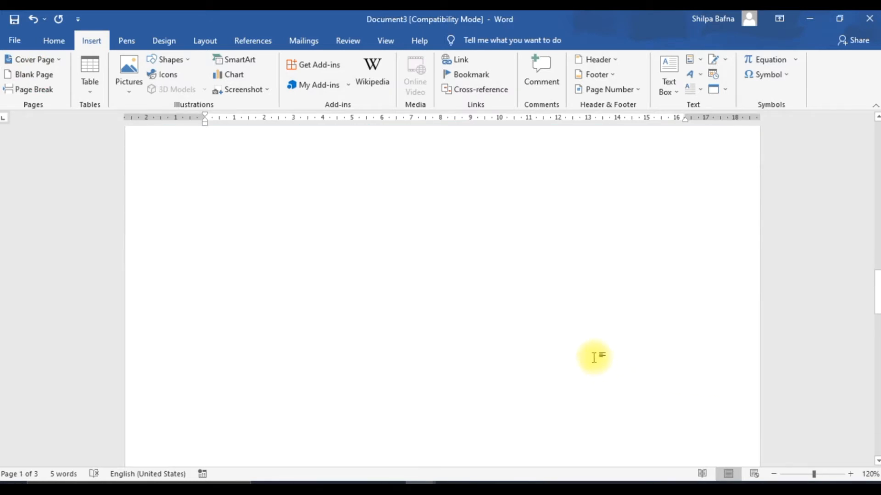
scroll(594, 358, down, 2)
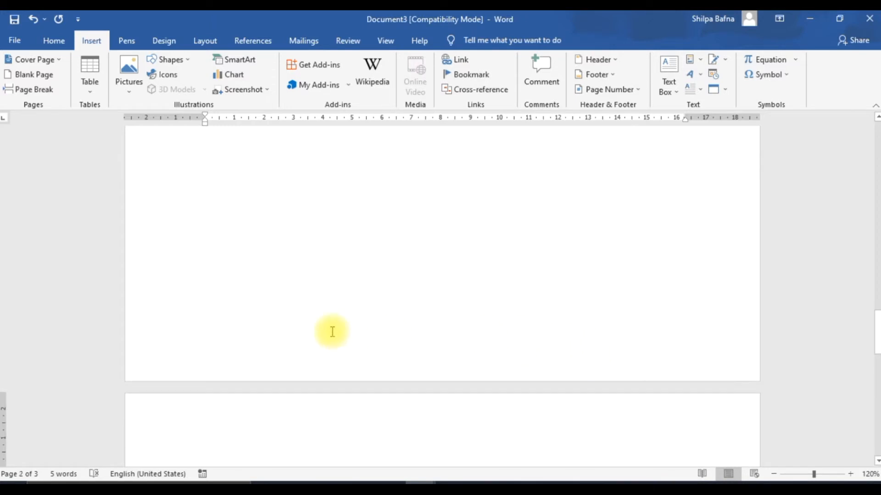
scroll(332, 332, up, 2)
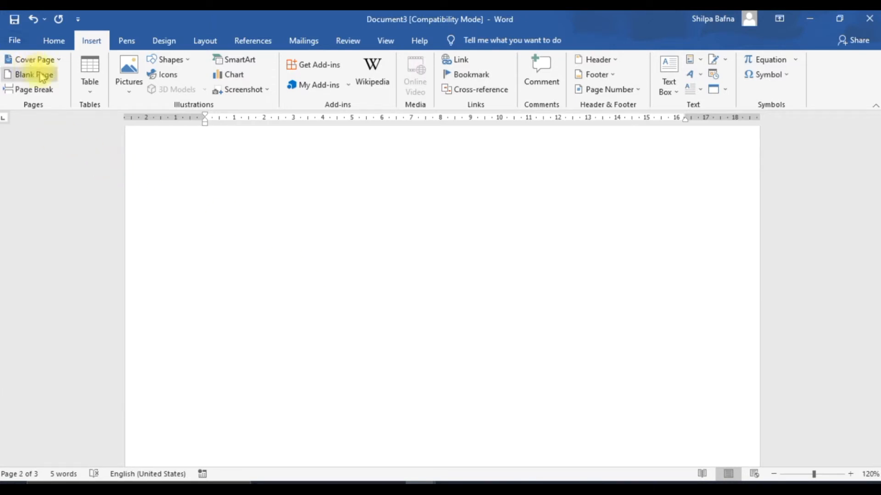
scroll(250, 333, down, 2)
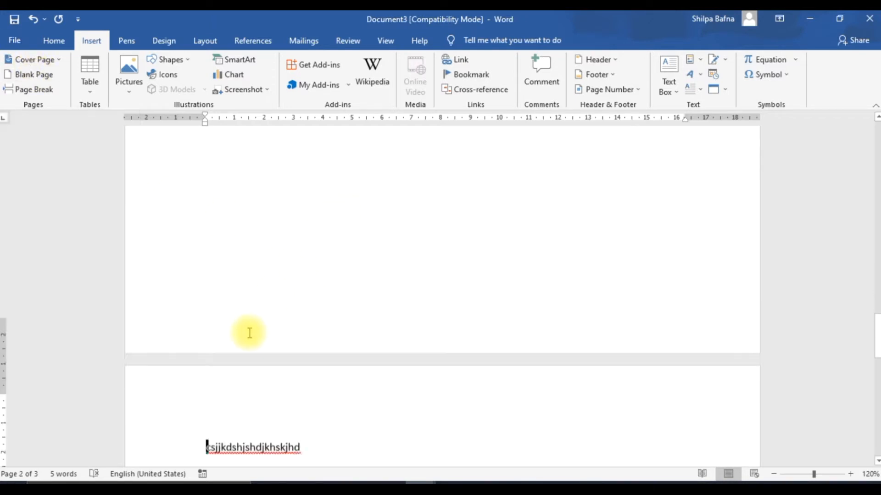
scroll(249, 333, down, 2)
click(209, 360)
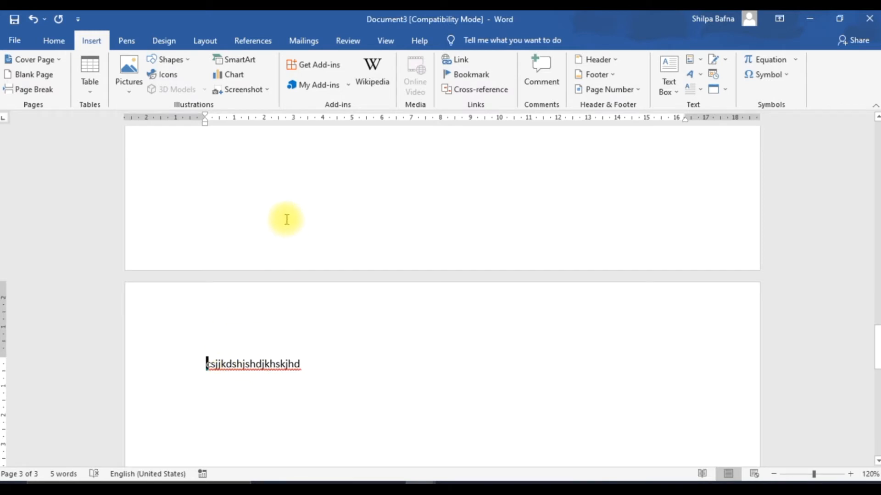
Enter three separate lines on the blank page after the cover: "cjnjdnksnkcjsakkkkkkkkkkkkkc", "dnmdanmnfma" and "dnbnfnbfnbfnbf"
scroll(286, 221, up, 10)
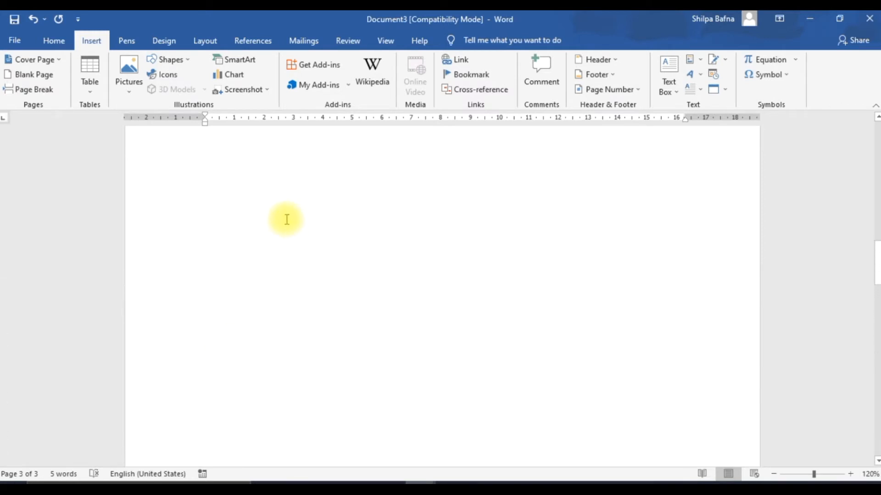
click(286, 313)
text(cjnjdnksnk)
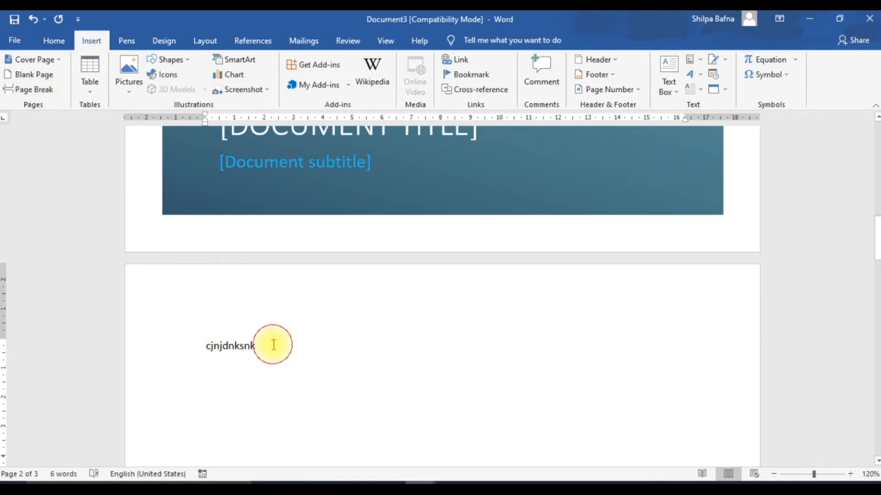
text(c)
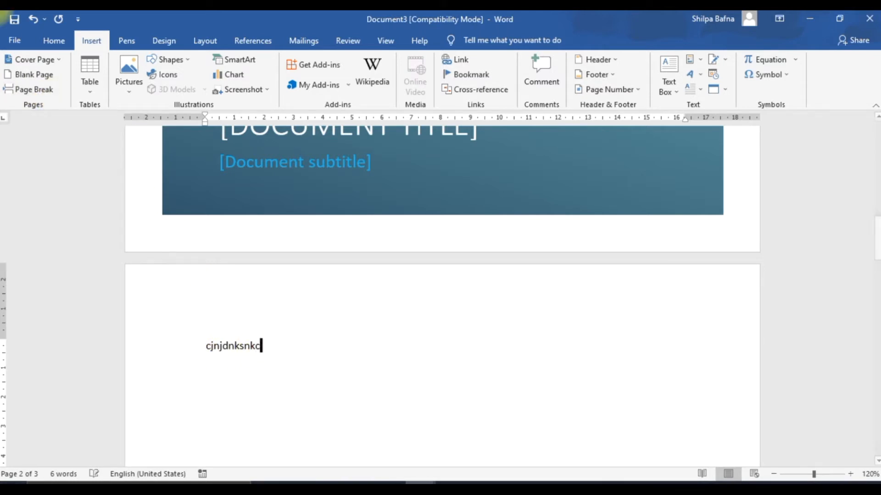
text(jsakkkkkkkkkkkkkkc)
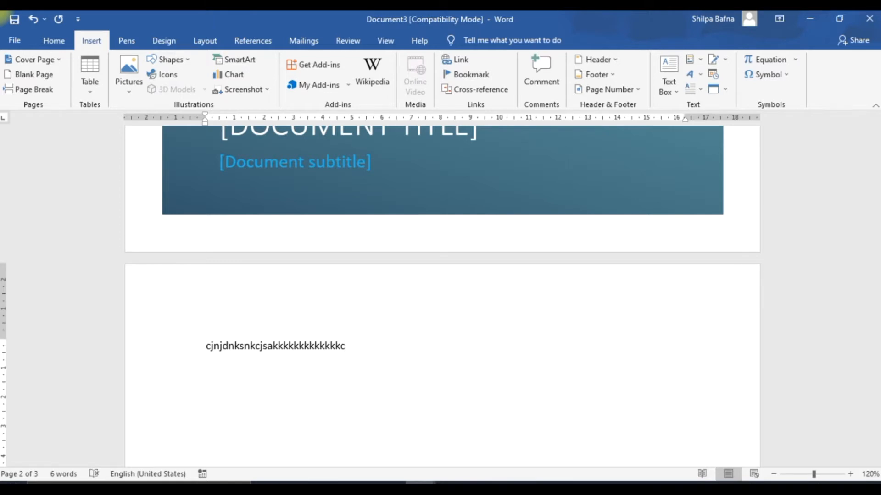
key(Return)
text(dnmdanmnfma)
key(Return)
text(dnbnfnbfnbfnbf)
key(Return)
Insert a page break before the "Dnmdanmnfma" line and review how the text is split across pages
scroll(322, 415, up, 1)
click(349, 385)
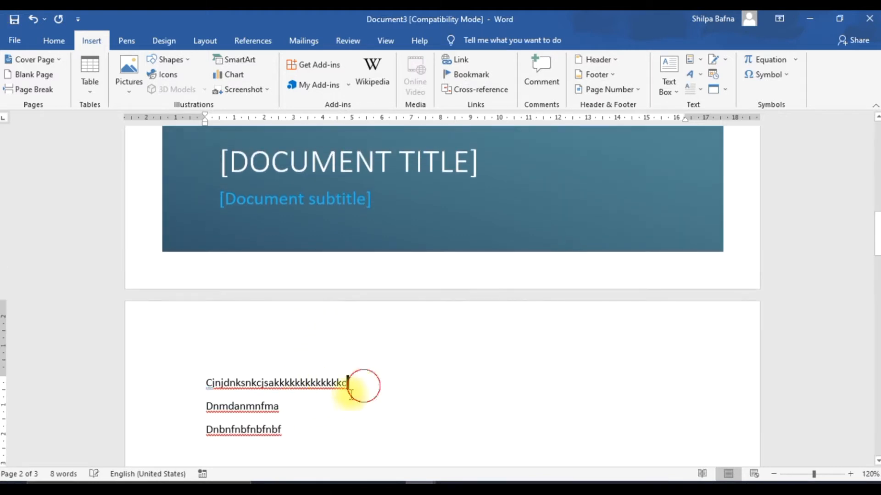
click(209, 404)
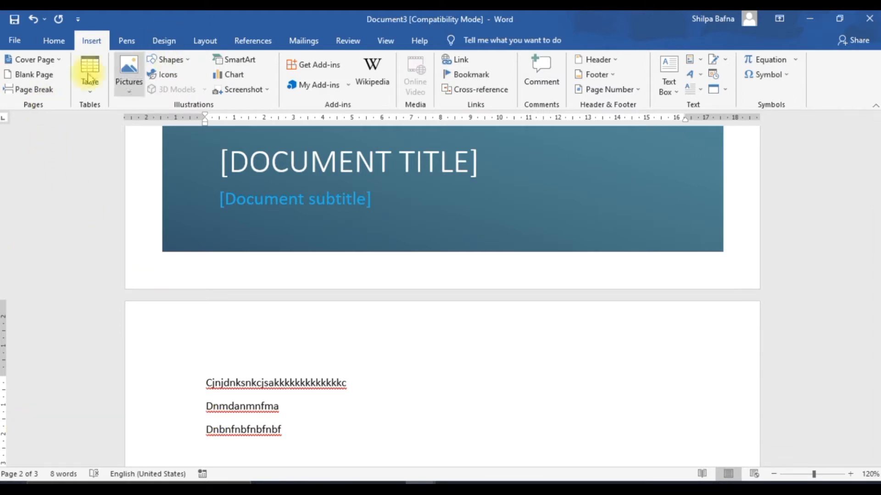
click(29, 89)
scroll(402, 324, up, 2)
scroll(401, 324, up, 12)
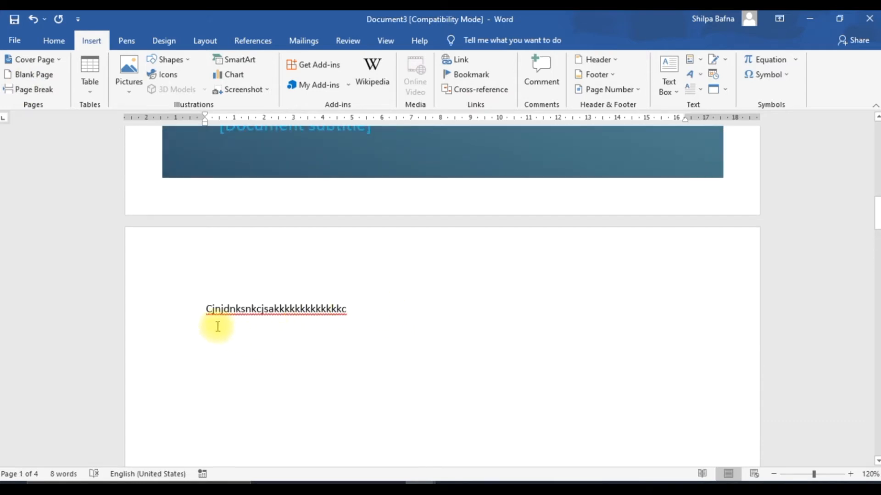
scroll(385, 328, down, 5)
scroll(389, 321, down, 8)
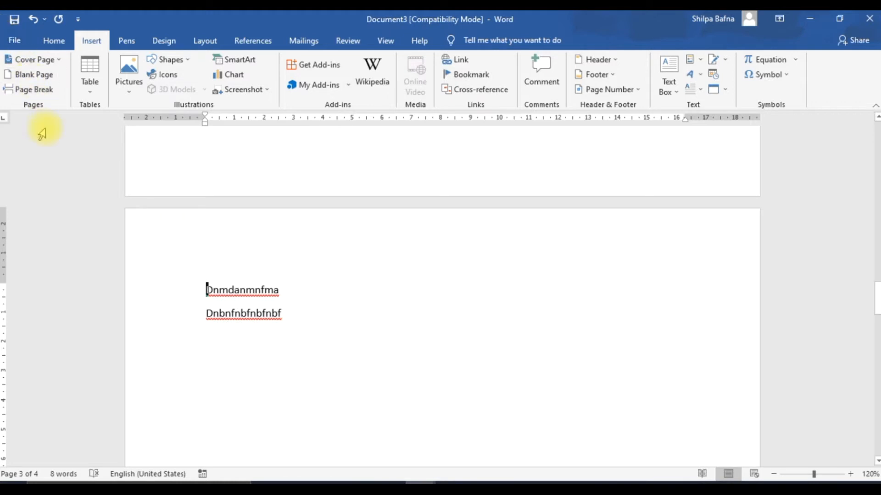
scroll(325, 220, down, 10)
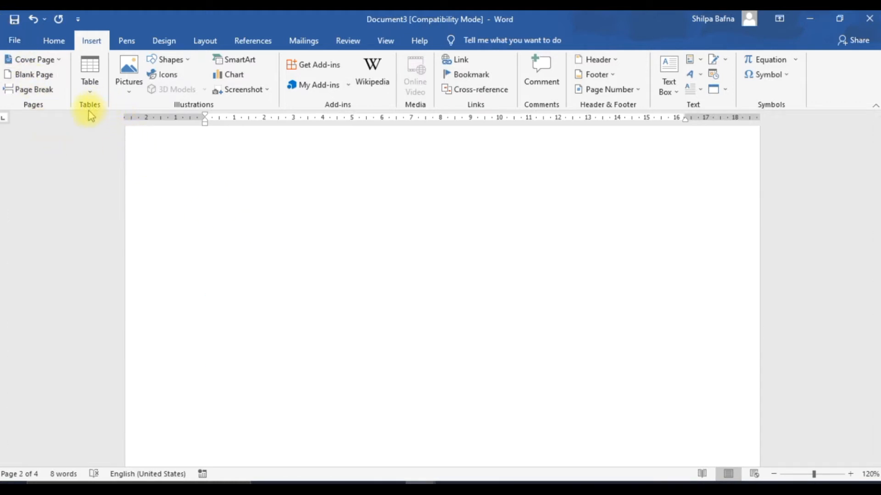
Delete the entire document content, including the cover page, leaving an empty page
scroll(91, 108, up, 1)
scroll(284, 216, up, 3)
scroll(283, 217, up, 10)
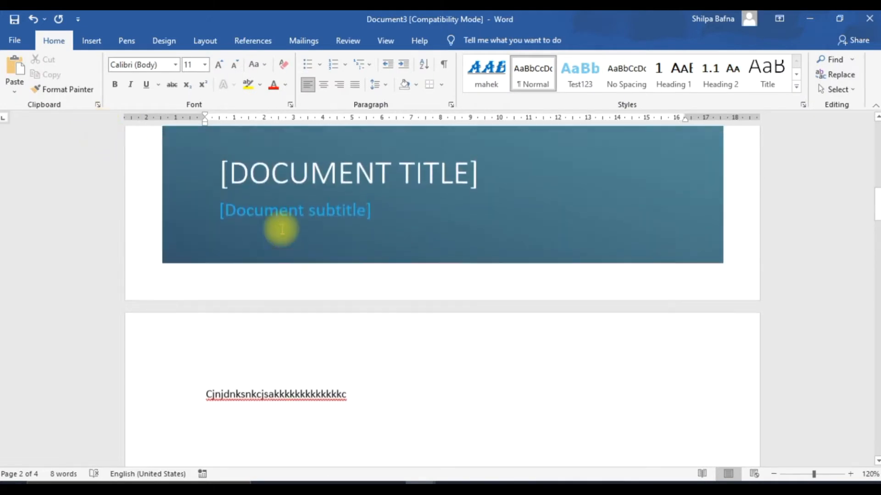
scroll(287, 225, up, 2)
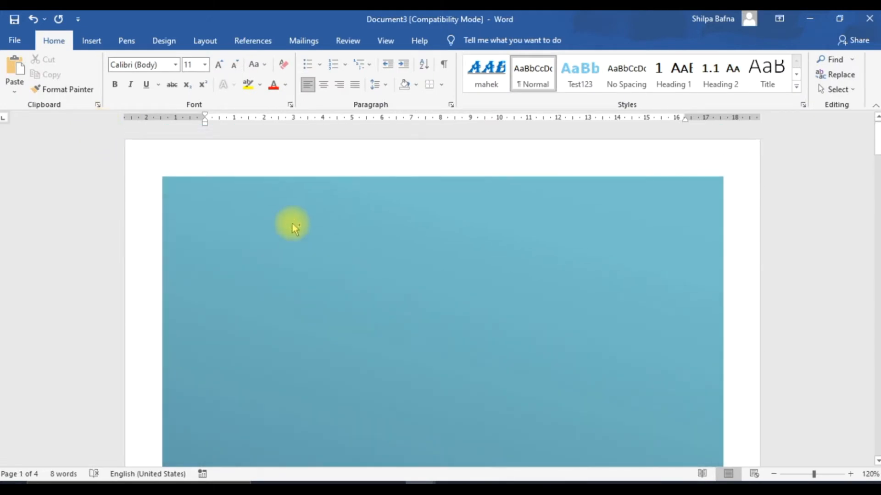
key(ctrl+a)
key(Delete)
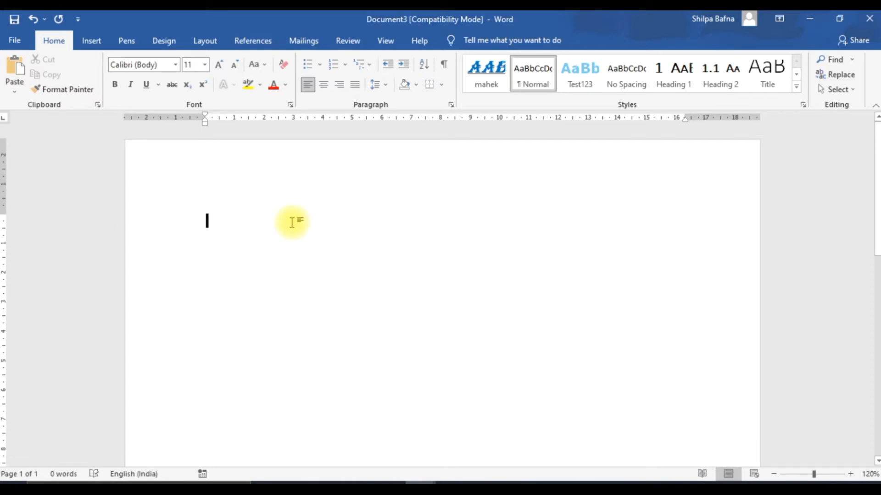
Insert a table with four columns and five rows, and narrow its first column to about 1.9 cm
click(89, 41)
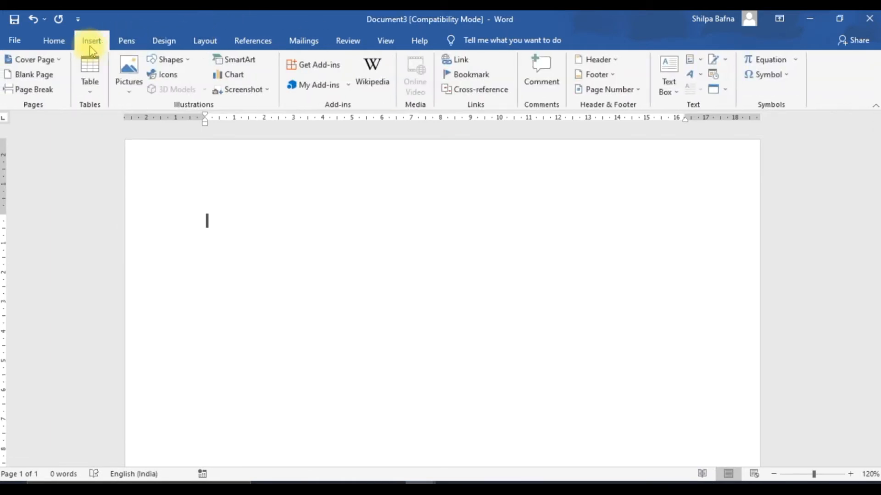
click(89, 96)
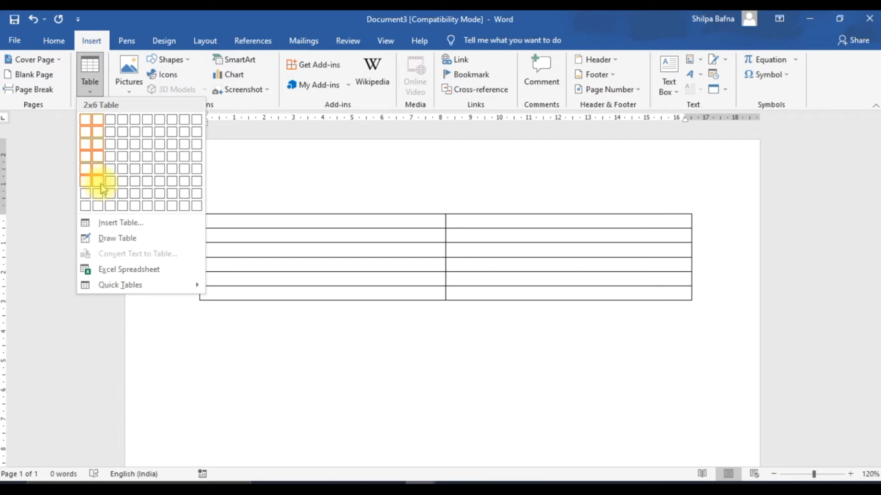
click(123, 173)
drag(320, 116, 253, 116)
Fill the table's header row with "Name", "Class", "Marks" and "House"
text(Name)
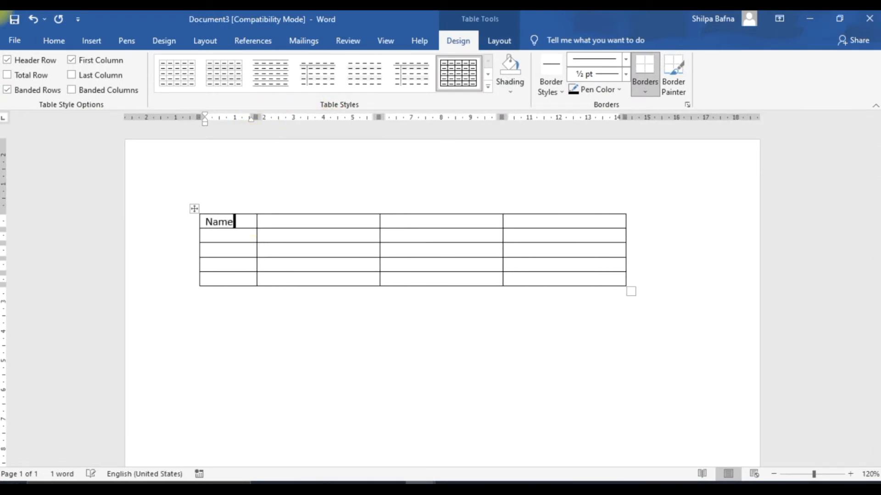
click(258, 222)
text(Class )
text(Ma)
text(rks )
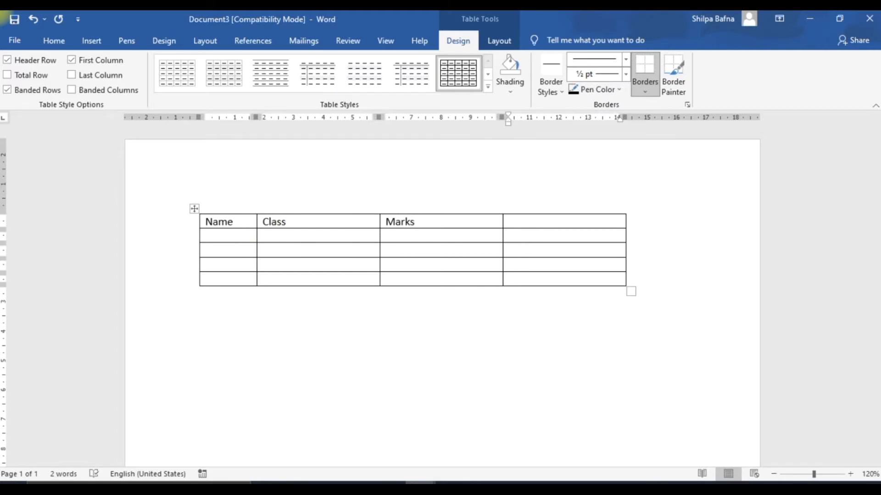
text(House)
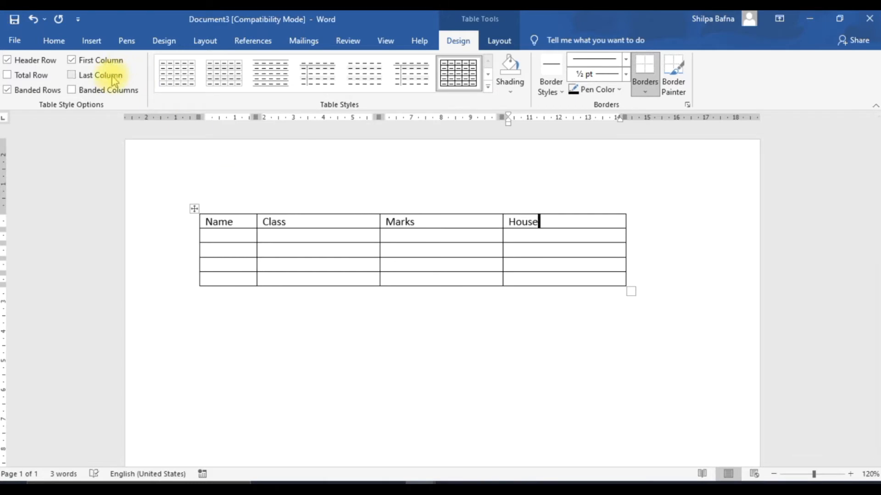
Draw a one-row table about 2 cm high below the first table and divide it into four columns with three vertical lines
click(90, 41)
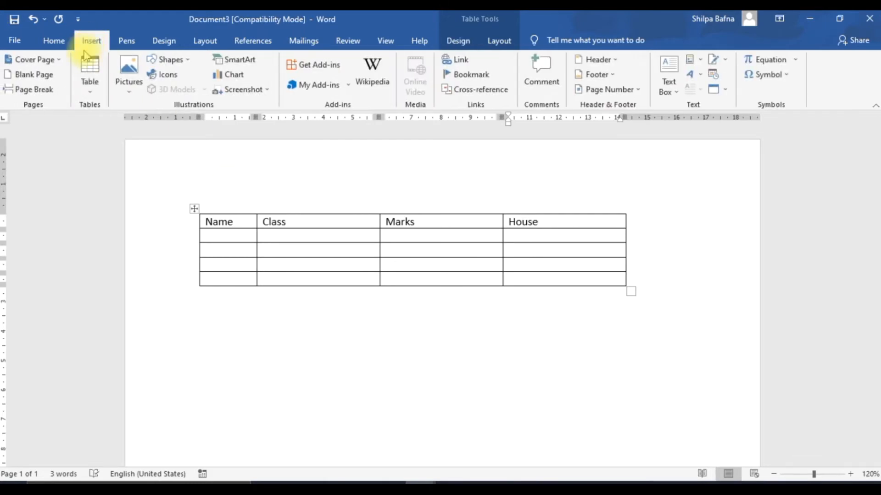
click(265, 319)
click(95, 90)
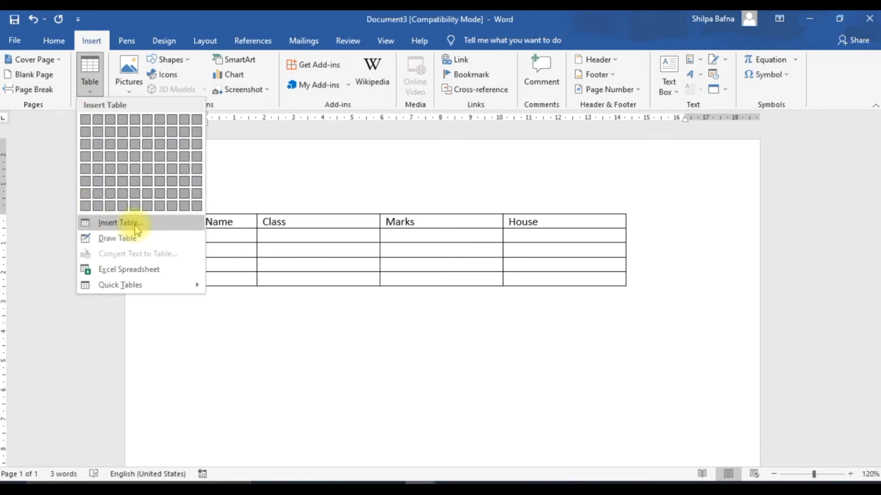
click(133, 245)
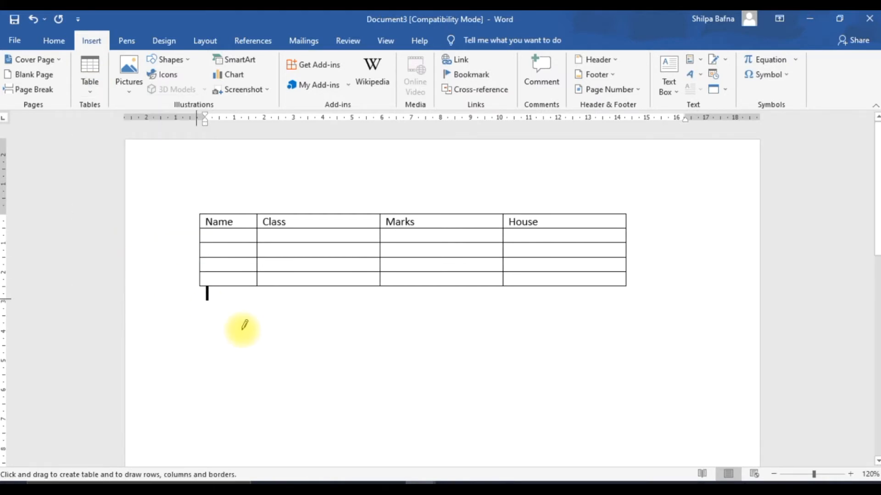
mouse_move(217, 329)
mouse_down()
mouse_move(228, 363)
mouse_move(301, 410)
mouse_move(566, 434)
mouse_move(626, 392)
mouse_move(633, 369)
mouse_up()
mouse_move(267, 315)
mouse_down()
mouse_move(292, 371)
mouse_move(273, 372)
mouse_up()
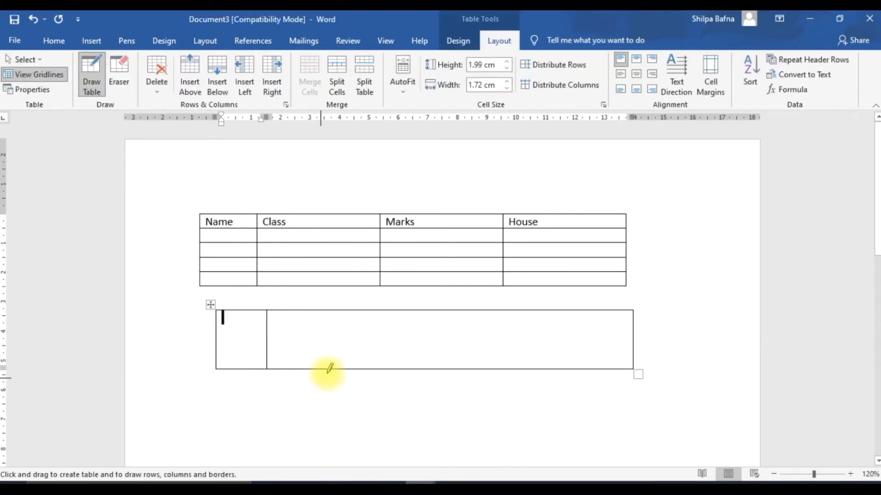
drag(437, 310, 449, 369)
mouse_move(476, 309)
mouse_down()
mouse_move(475, 351)
mouse_move(492, 362)
mouse_up()
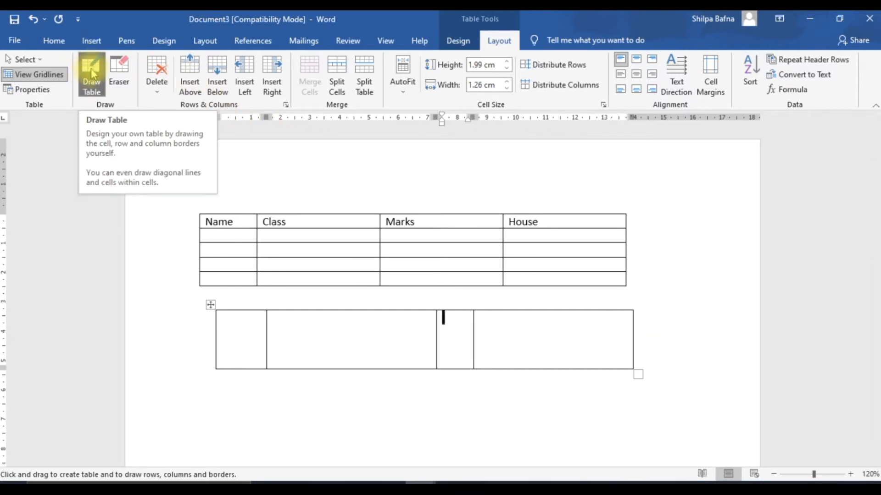
Erase the drawn table's first vertical divider and the Marks column's cell partitions in the upper table
click(119, 77)
drag(265, 320, 276, 356)
mouse_move(380, 218)
mouse_down()
mouse_move(375, 236)
mouse_move(392, 291)
mouse_up()
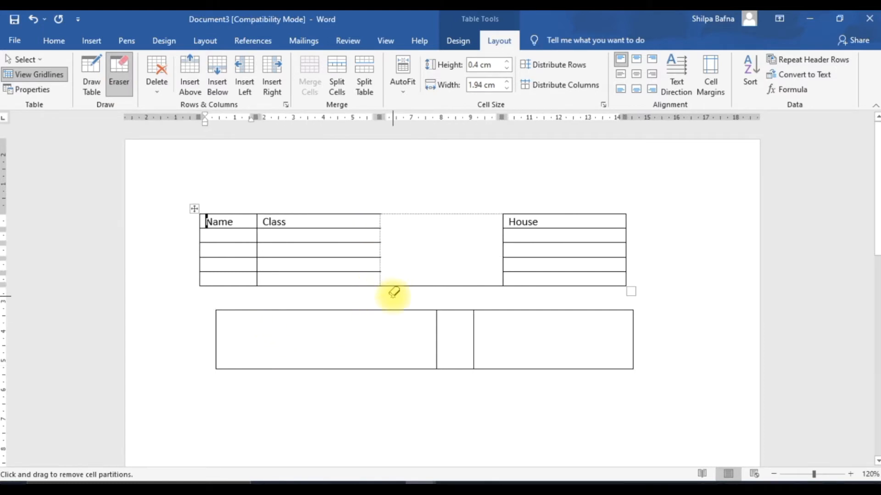
click(403, 253)
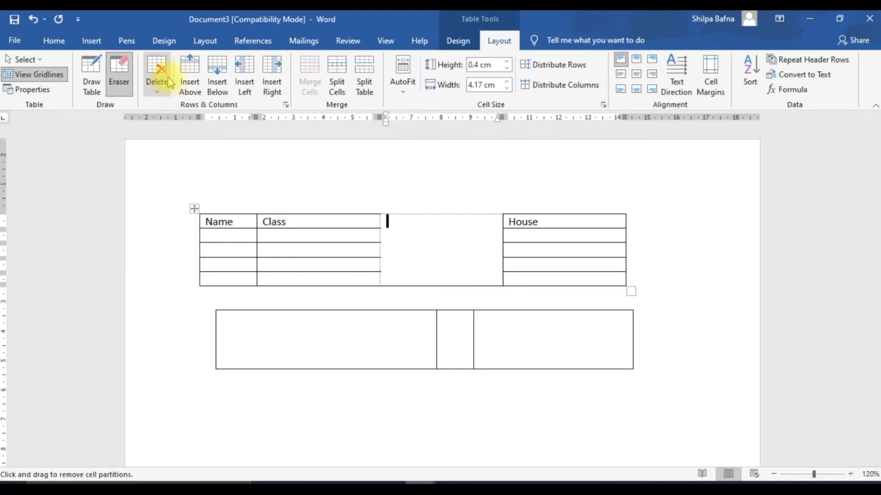
key(Escape)
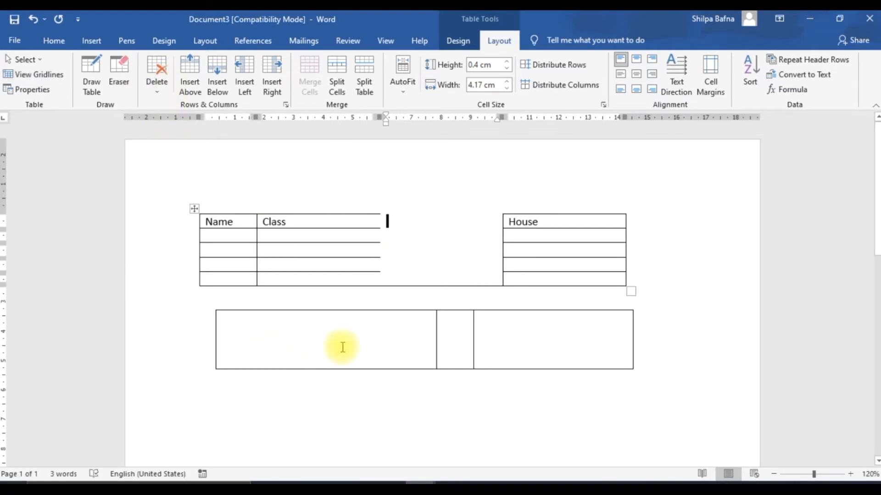
Delete the narrow middle column from the drawn lower table
click(462, 338)
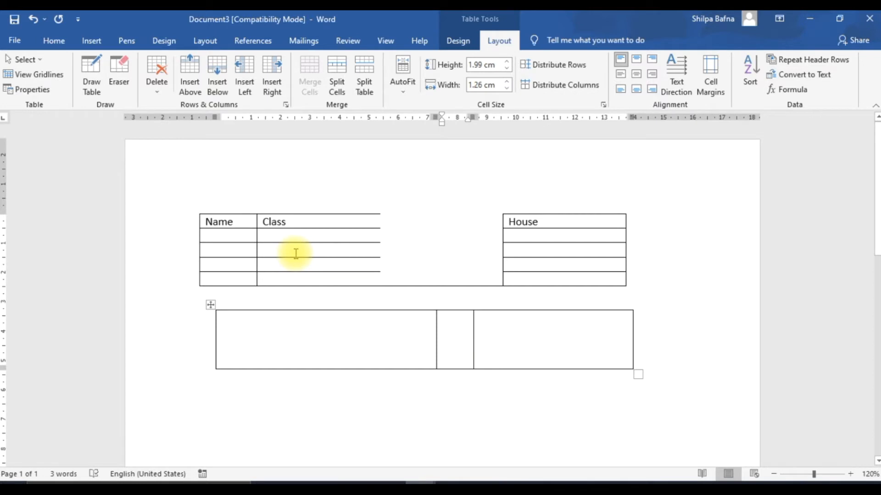
click(161, 68)
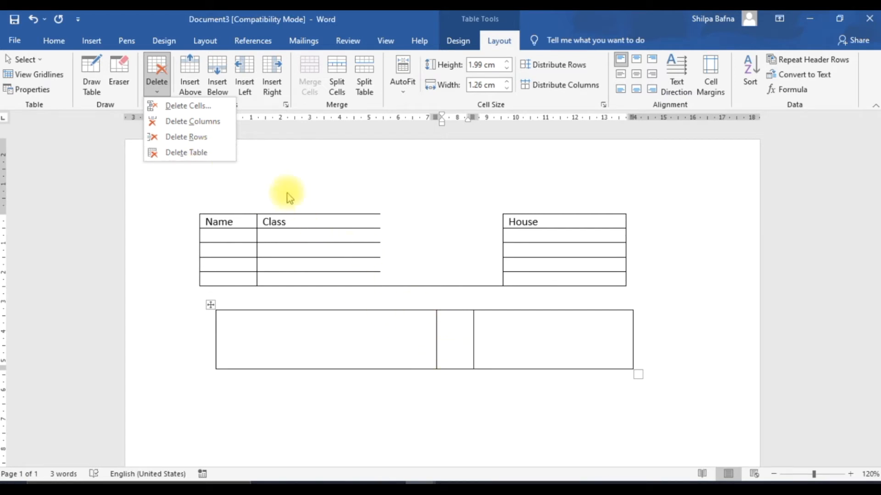
click(196, 122)
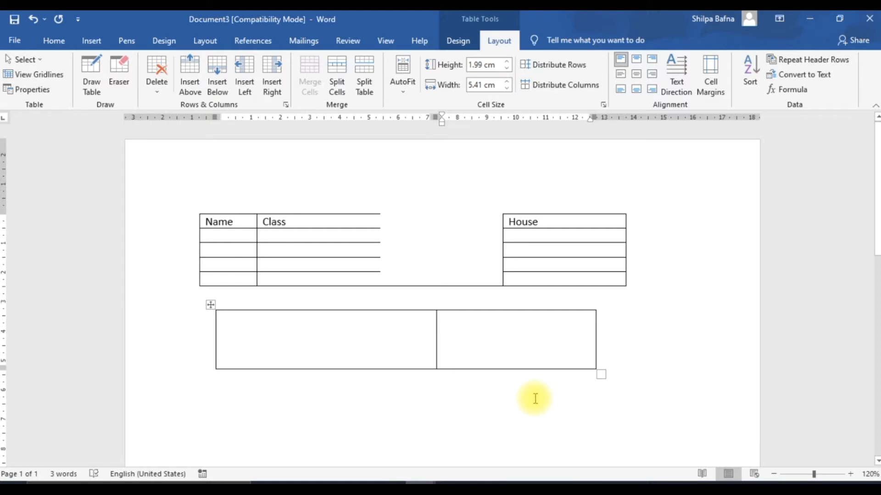
Insert a row above the lower table's existing row and enter "Q.1" in its first cell
click(284, 337)
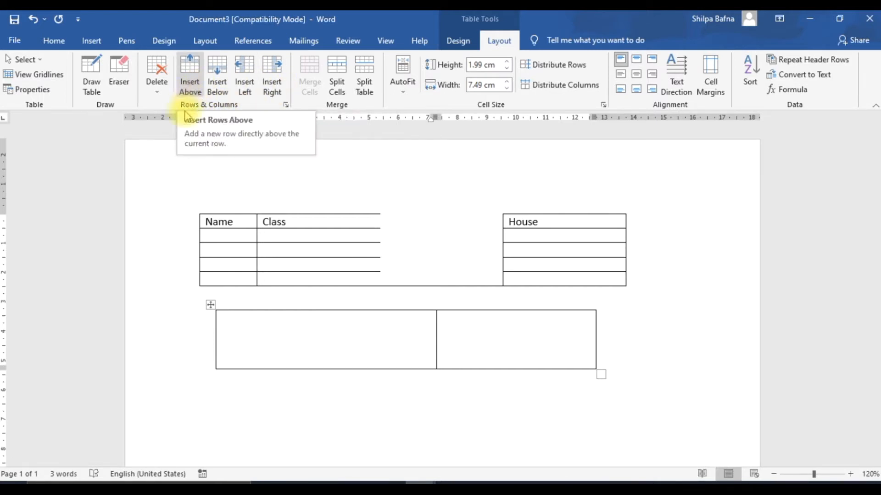
click(186, 87)
click(327, 360)
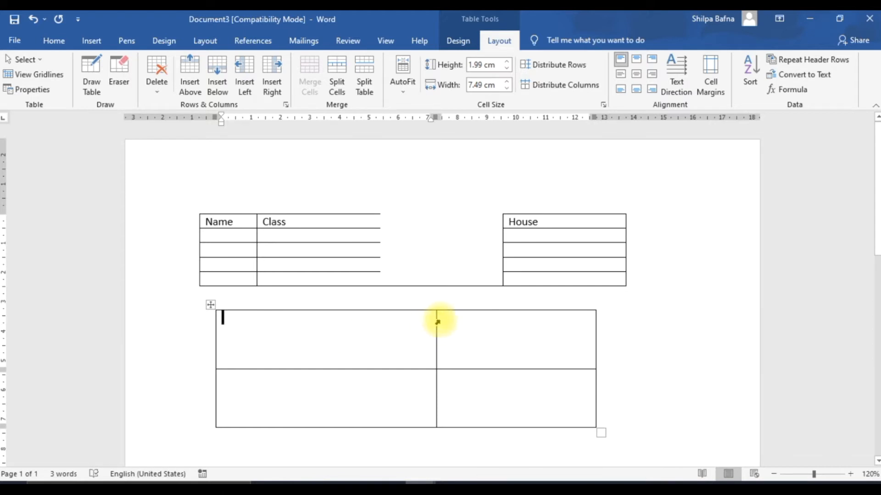
text(Q)
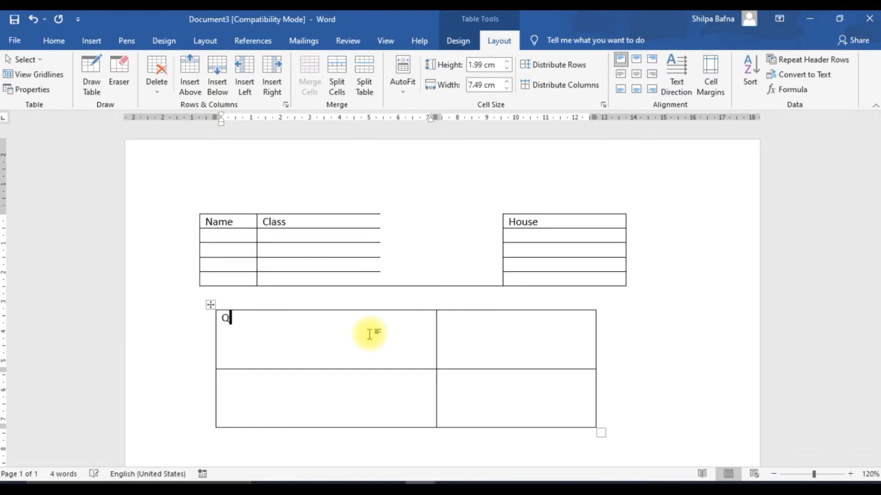
text(.1)
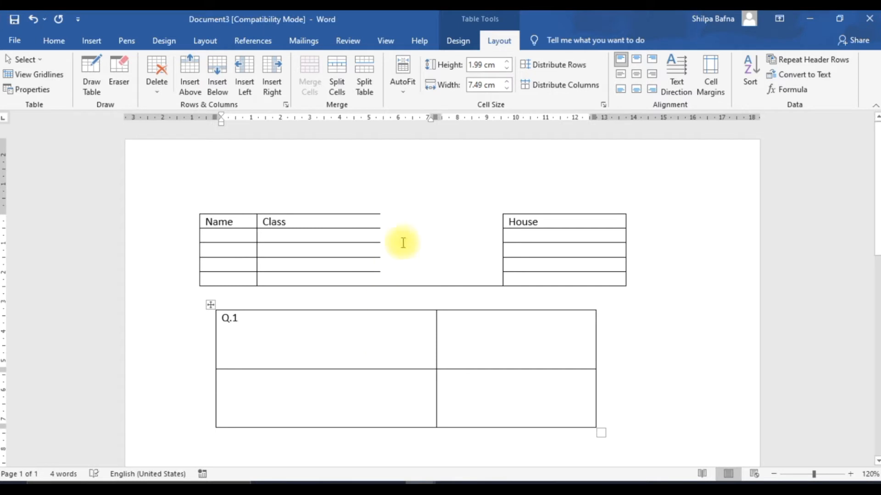
Narrow the lower table's Q.1 column to about 1.14 cm and widen its second column to about 16 cm
drag(431, 118, 250, 118)
mouse_move(410, 118)
mouse_down()
mouse_move(732, 173)
mouse_move(725, 183)
mouse_up()
click(374, 331)
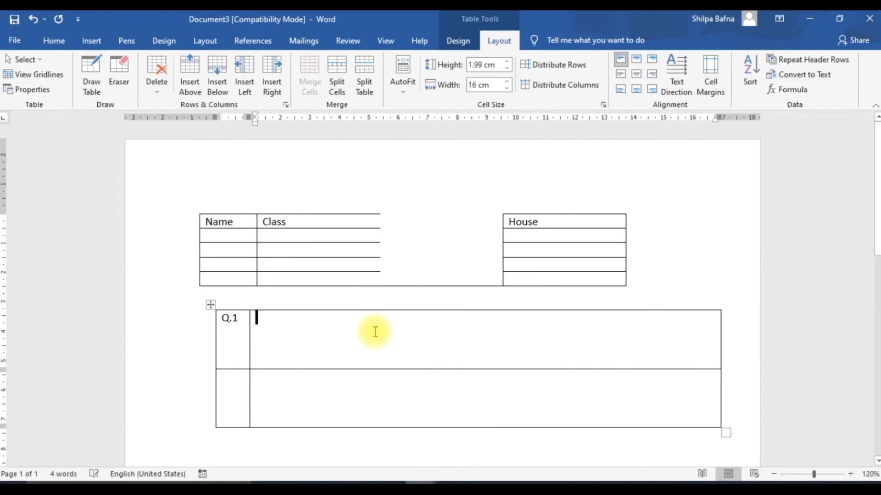
Append a third row to the end of the lower table
click(241, 394)
click(370, 383)
key(Tab)
key(Tab)
scroll(382, 367, down, 3)
scroll(382, 367, down, 1)
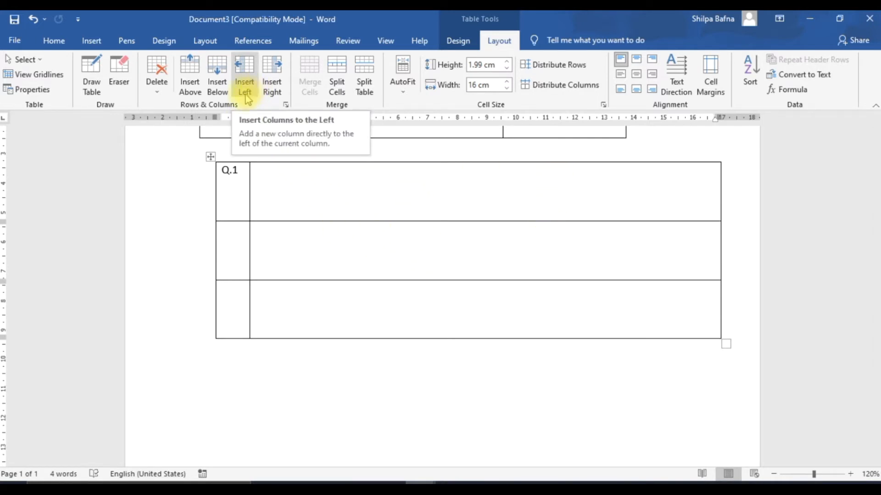
Add a column about 1 cm wide on the right of the Q.1 column and another column on its left
click(239, 185)
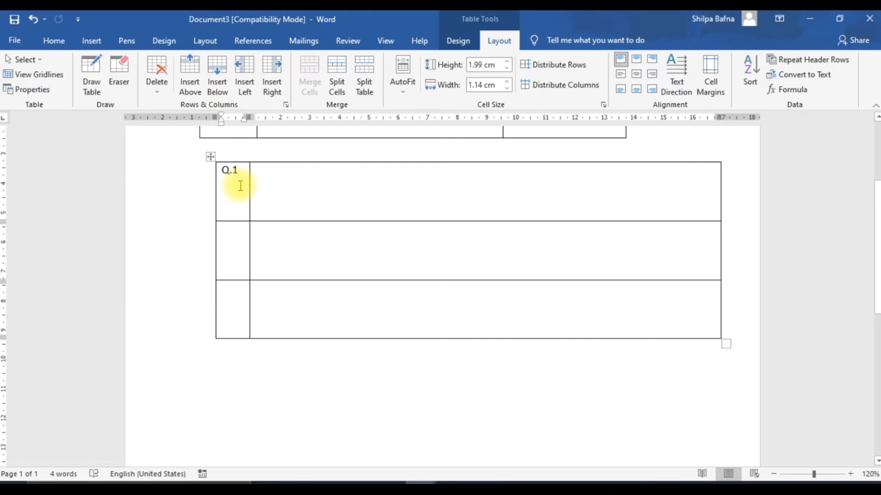
click(275, 72)
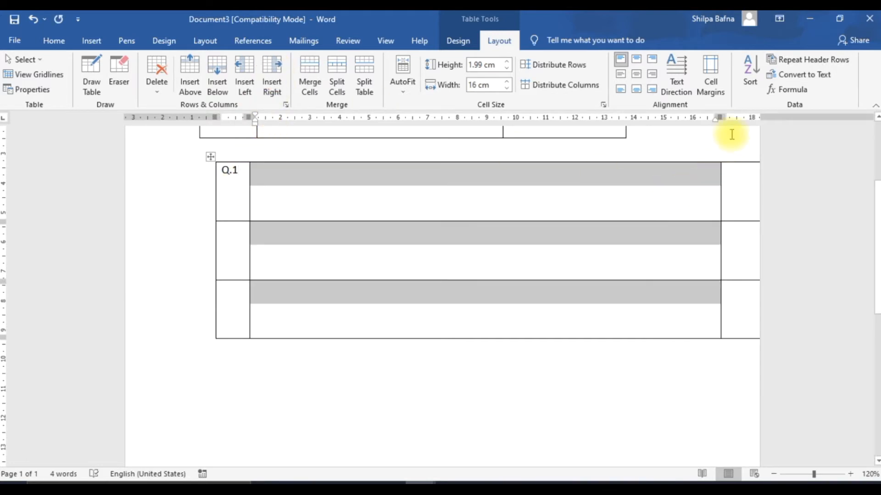
mouse_move(719, 117)
mouse_down()
mouse_move(250, 118)
mouse_move(265, 118)
mouse_up()
mouse_move(278, 151)
mouse_down()
mouse_move(291, 152)
mouse_move(279, 145)
mouse_up()
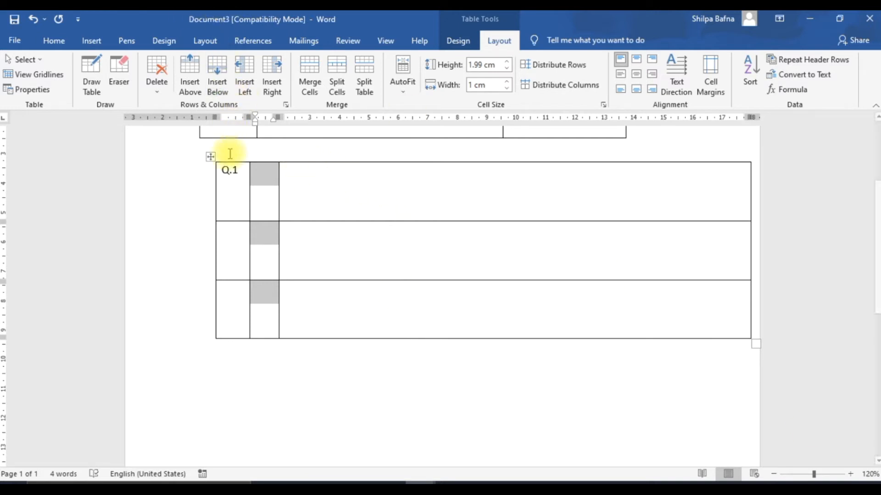
click(229, 173)
click(244, 87)
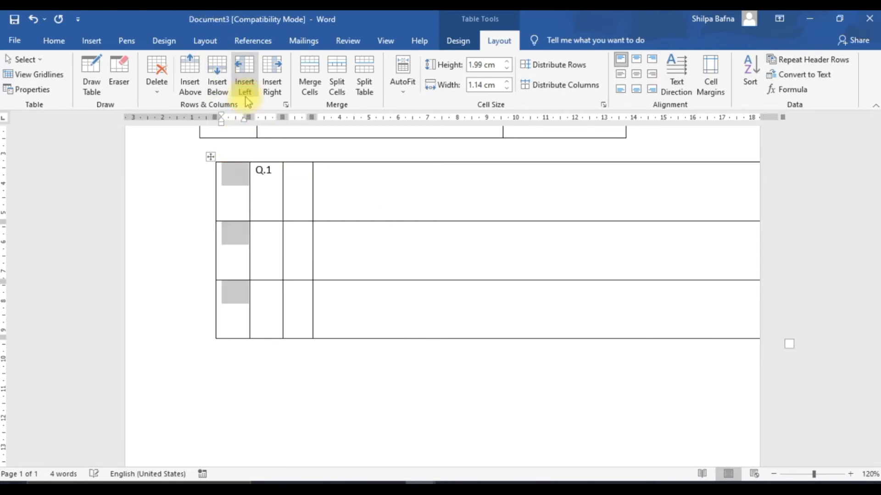
Insert an Excel spreadsheet into the Q.1 cell and select cell C5 in it
click(272, 181)
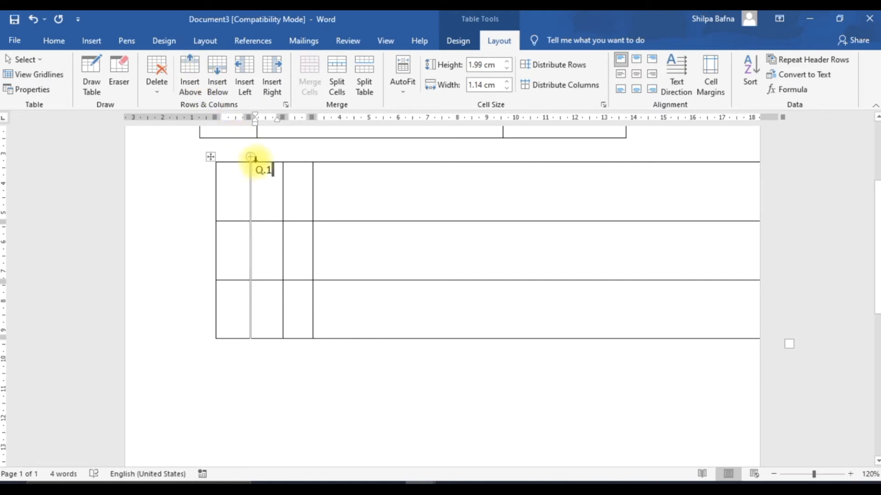
click(92, 44)
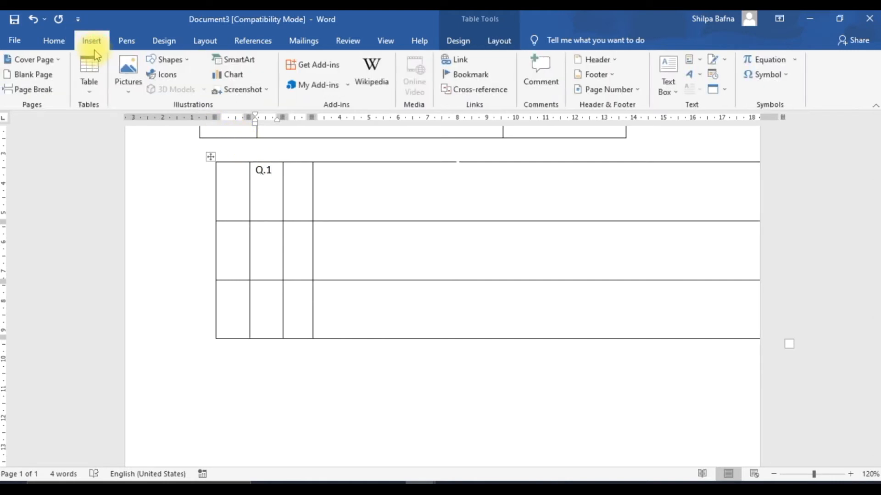
click(90, 90)
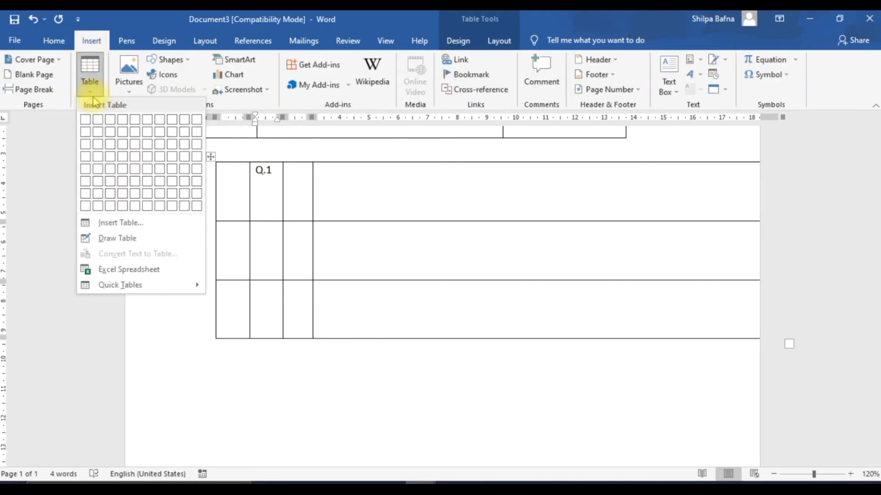
mouse_move(154, 283)
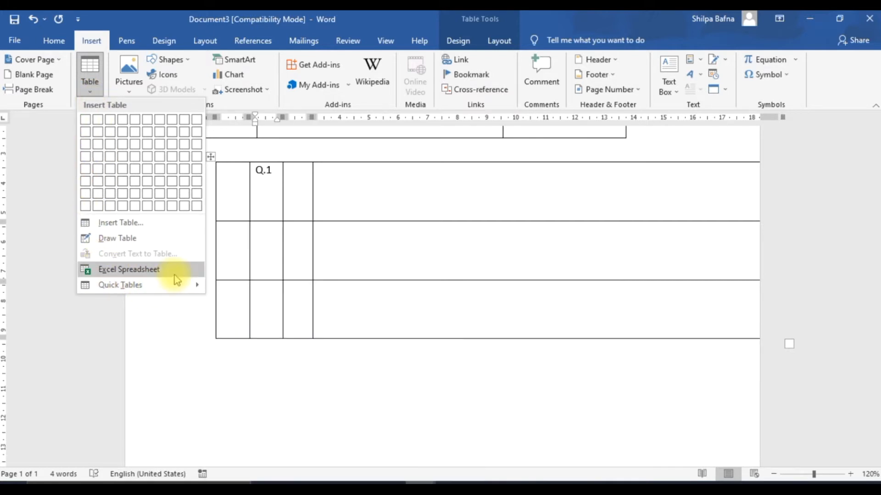
click(174, 275)
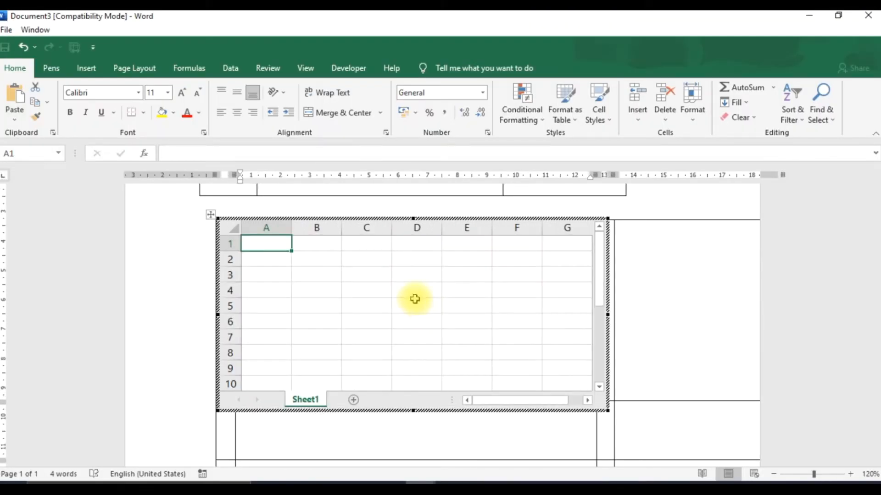
click(365, 299)
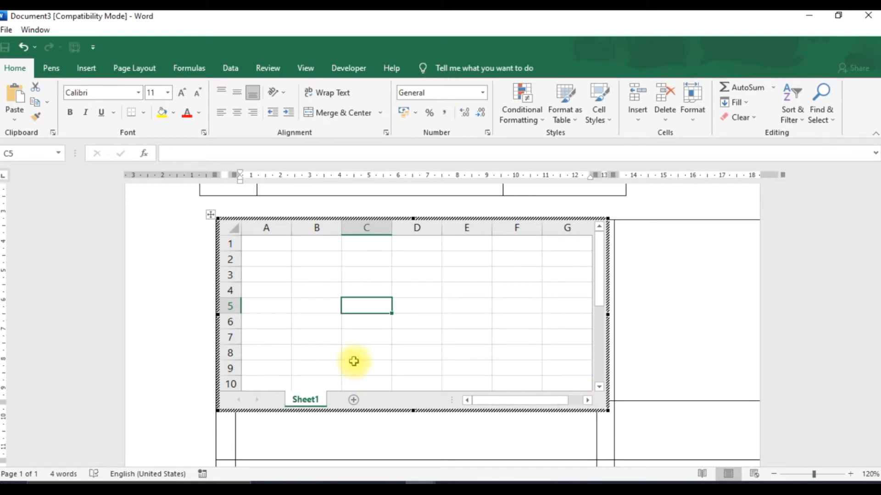
Enter the headings Name, Hin and Eng in cells B4, C4 and D4 of the embedded spreadsheet
click(305, 290)
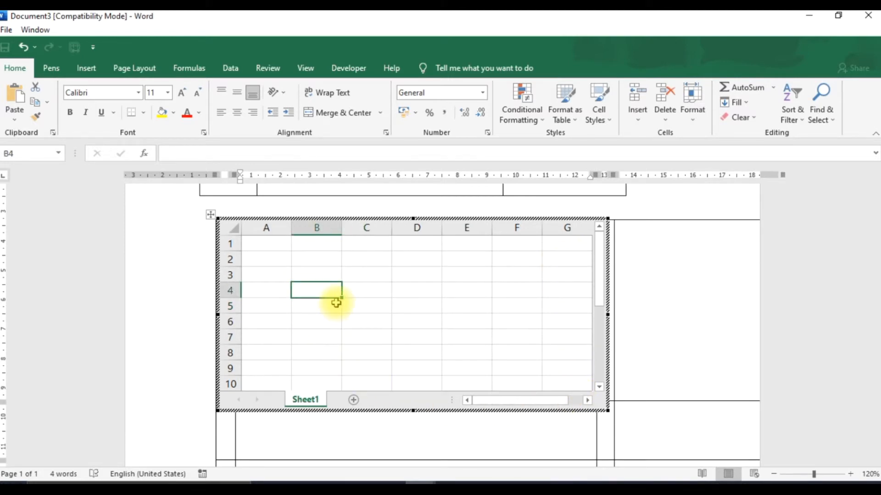
text(Name)
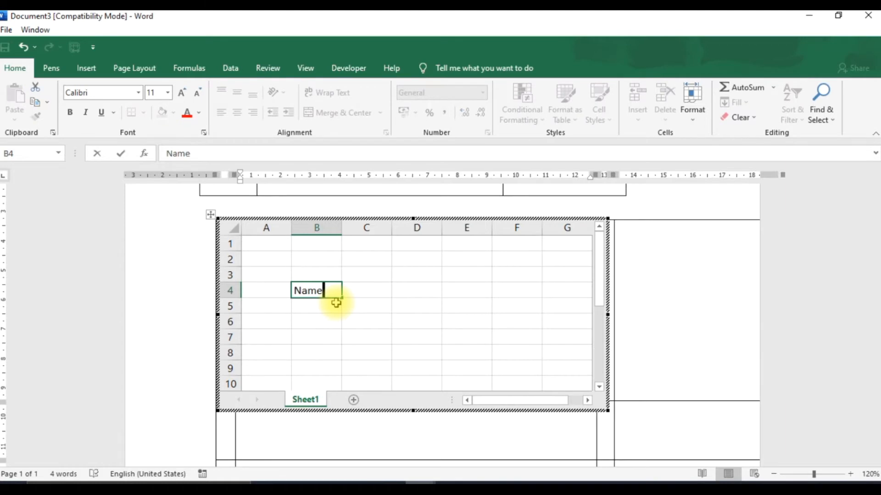
key(Tab)
text(H)
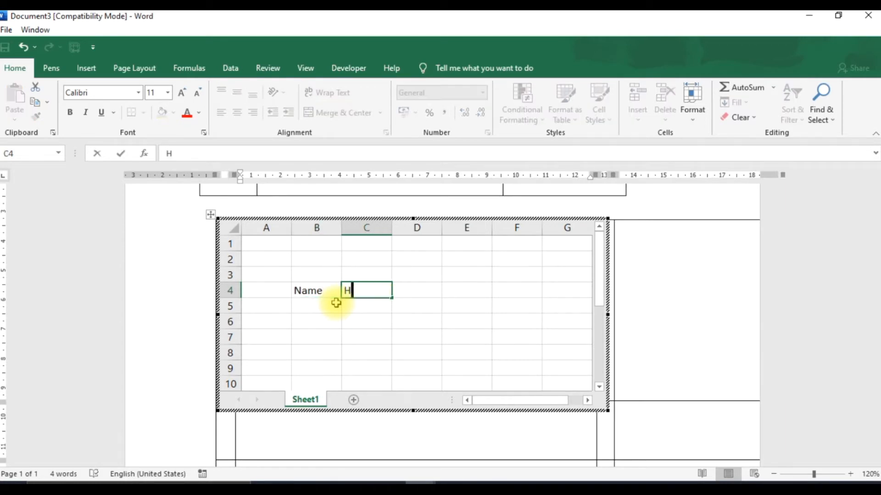
key(Tab)
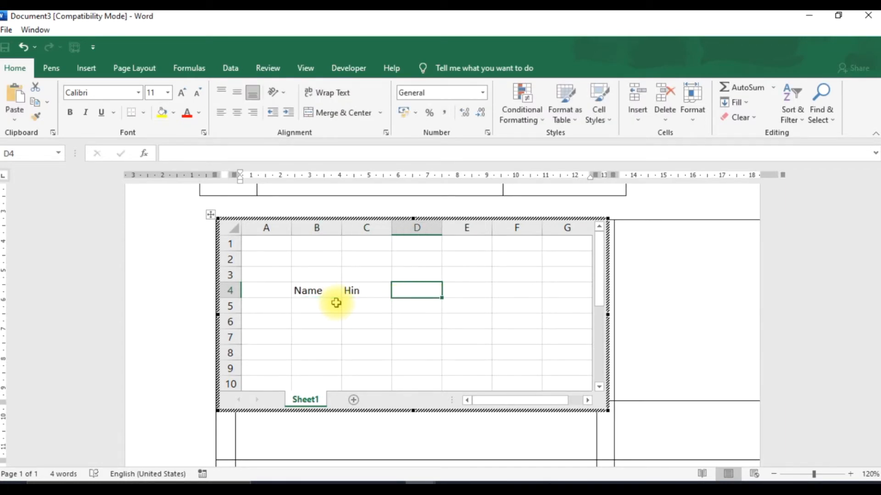
text(Eng)
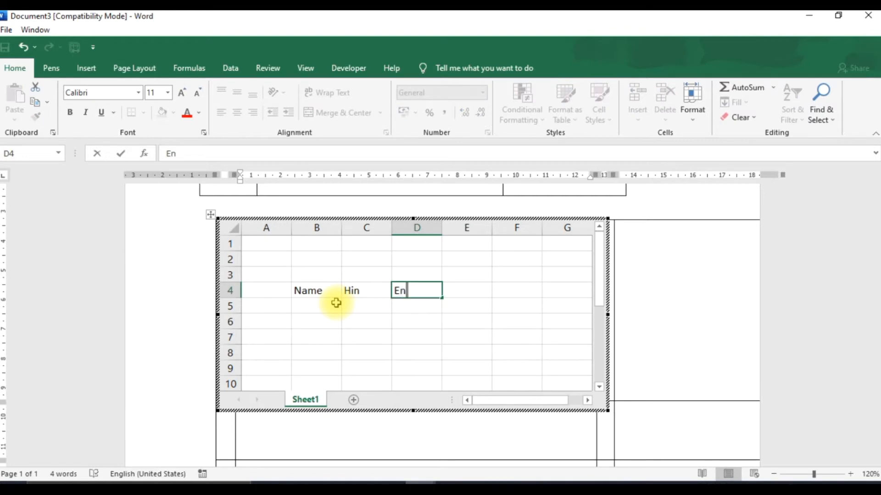
click(484, 321)
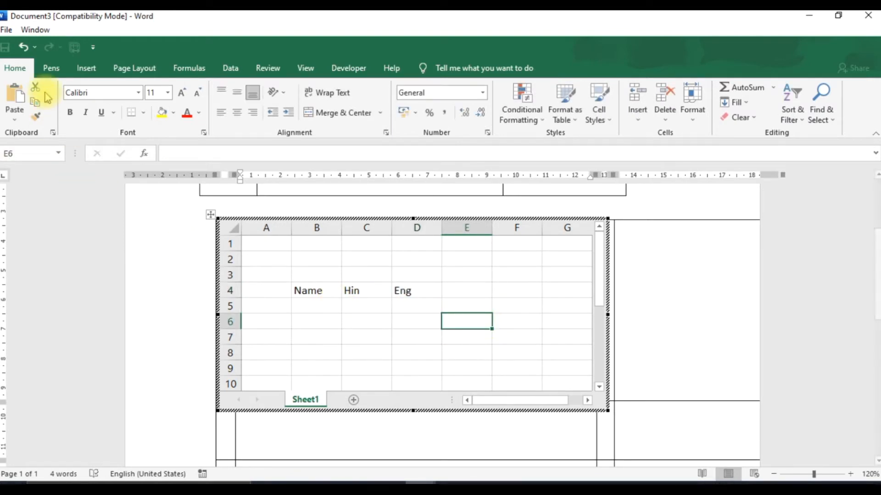
Open the Create Table dialog for cell E6, dismiss it and leave the embedded spreadsheet
click(90, 68)
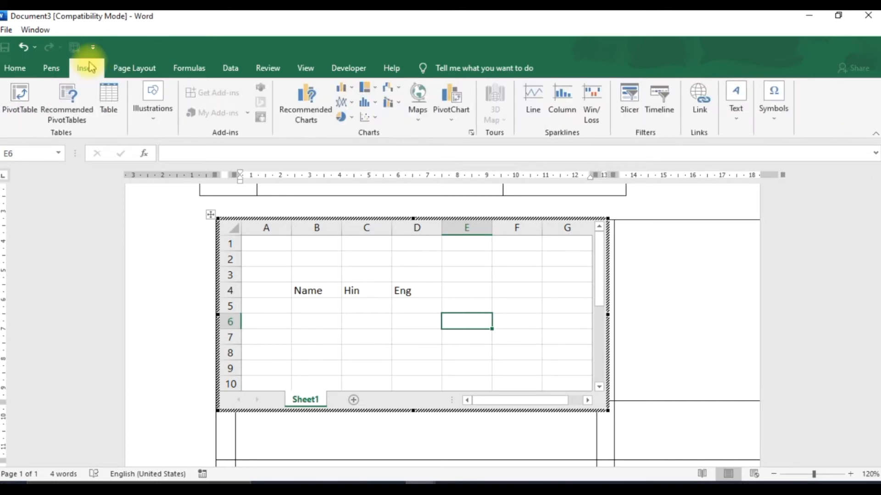
click(110, 105)
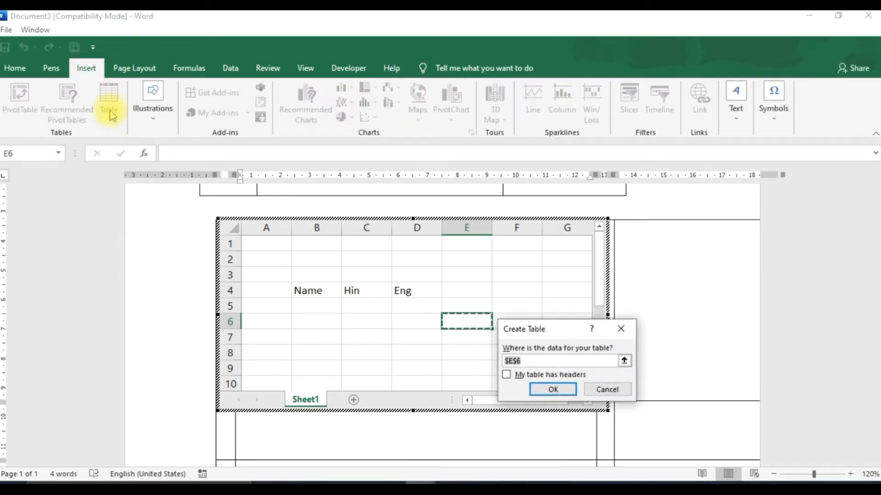
click(641, 417)
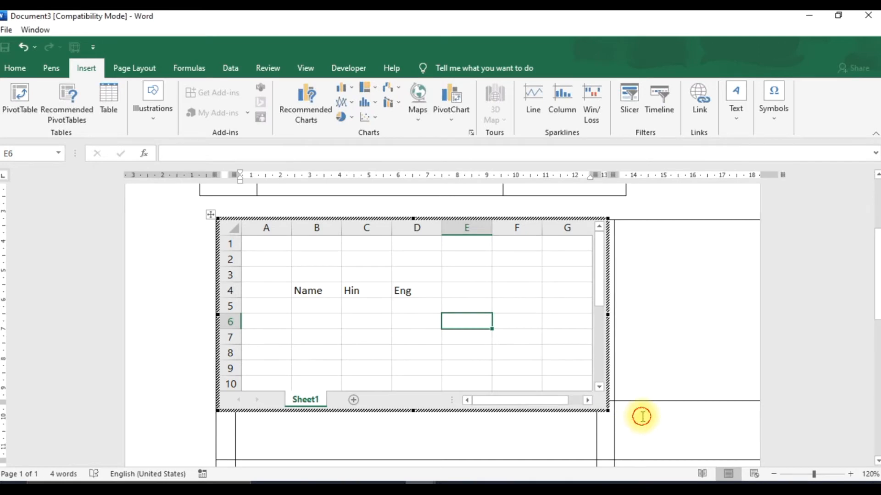
Examine the built-in Quick Tables, including the calendar designs, without inserting one
scroll(344, 166, up, 3)
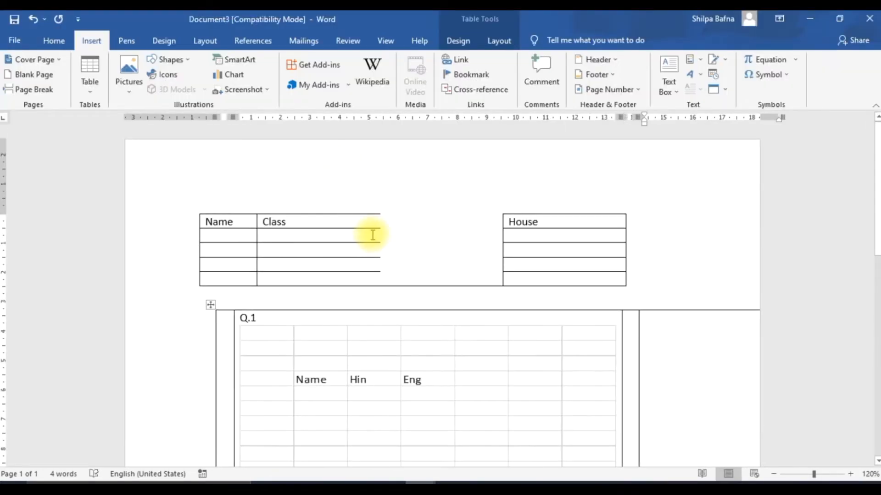
click(91, 88)
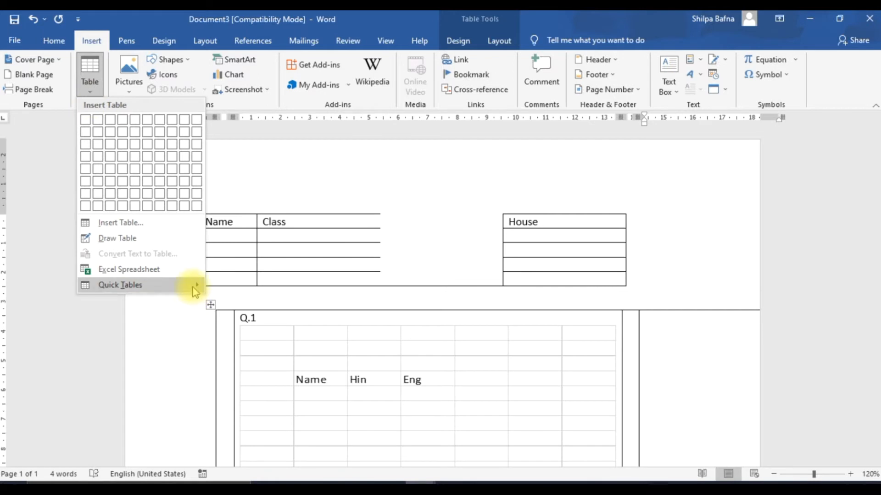
mouse_move(195, 289)
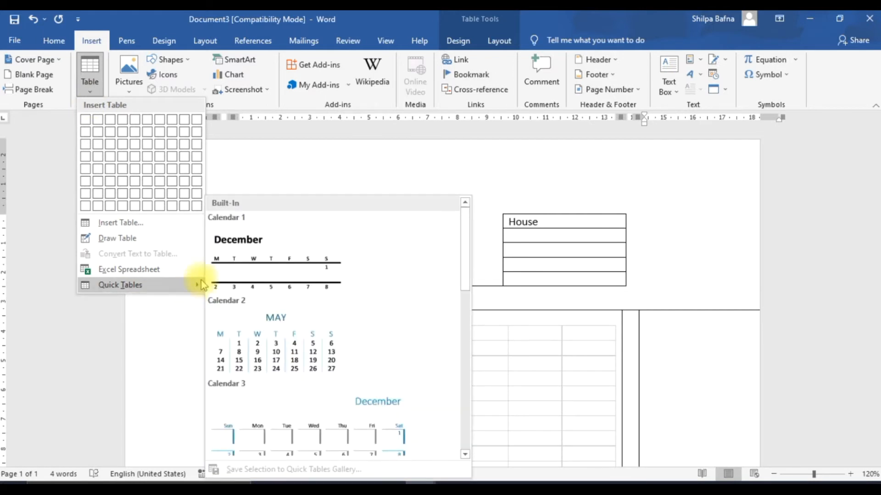
scroll(332, 324, down, 6)
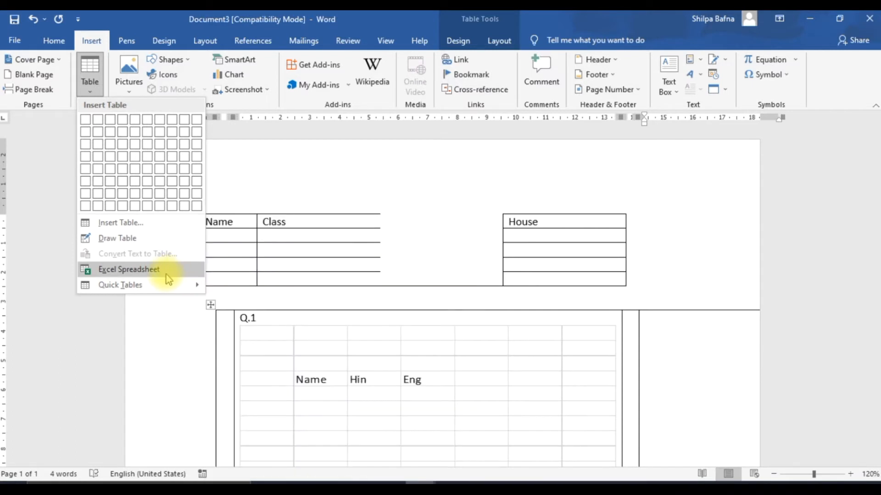
Delete the entire contents of the document, including both tables and the embedded spreadsheet
click(356, 168)
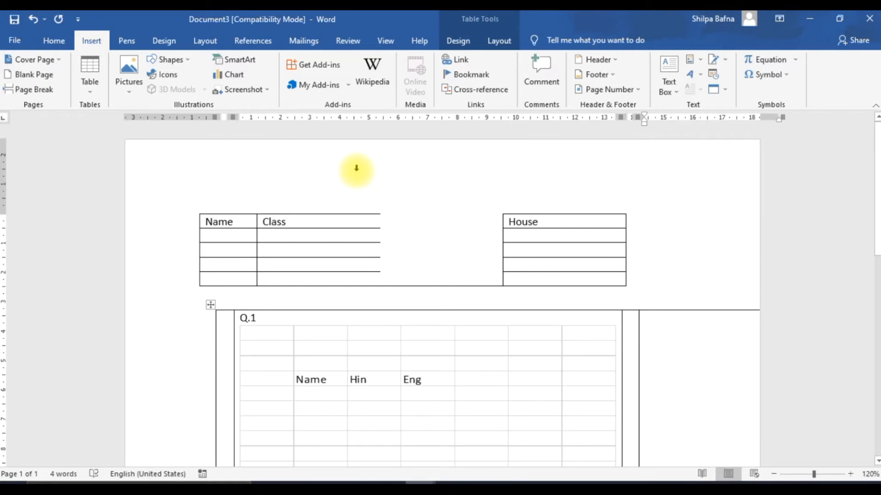
key(ctrl+a)
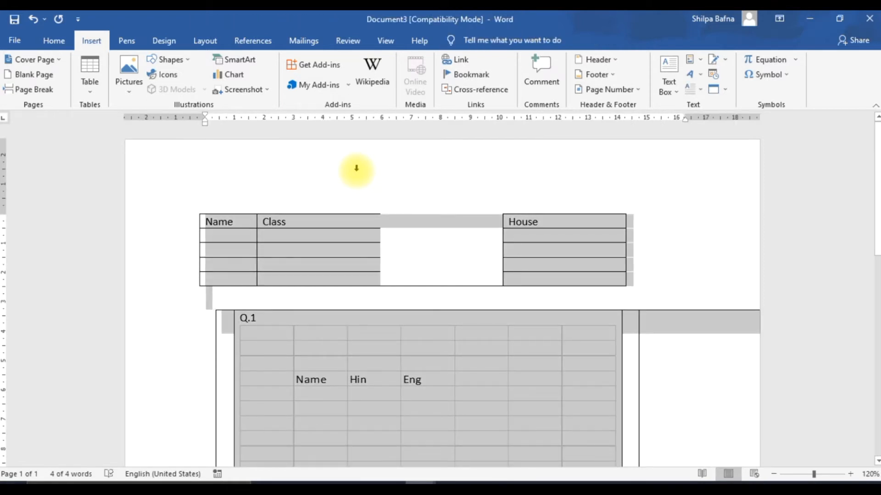
key(Delete)
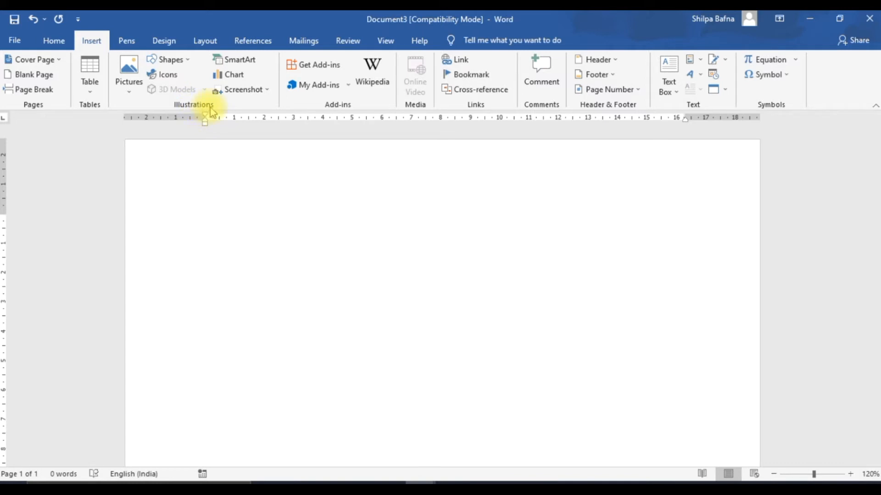
Insert the purple balloon backdrop picture from this device into the empty document
click(135, 93)
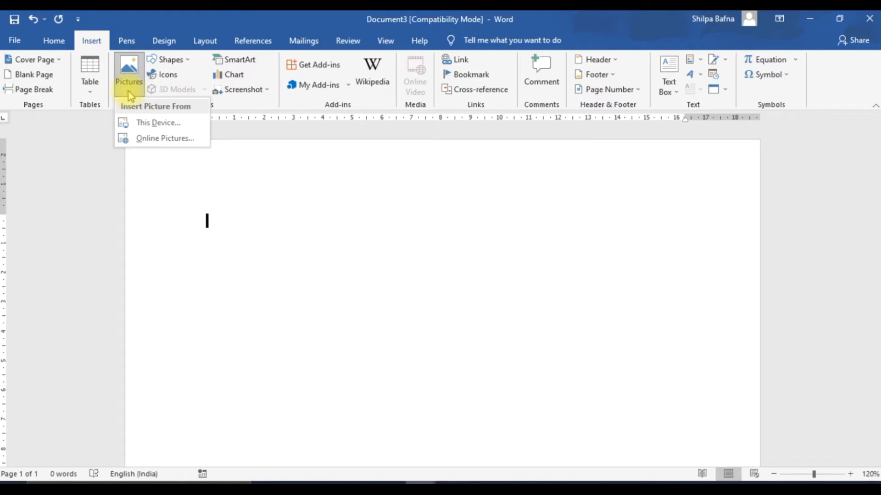
click(150, 123)
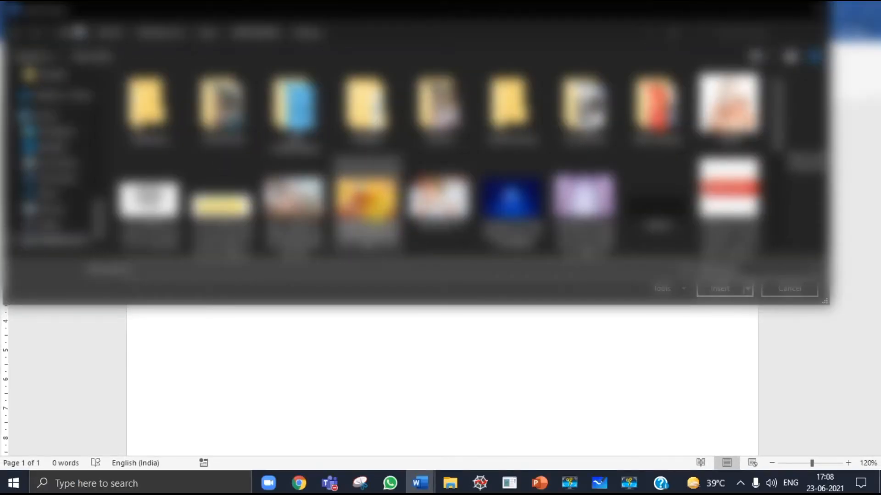
click(379, 210)
click(600, 222)
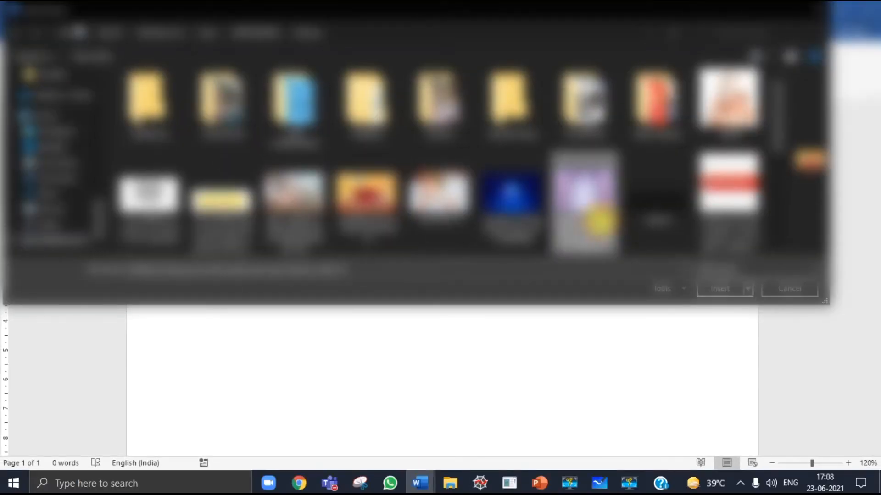
click(712, 289)
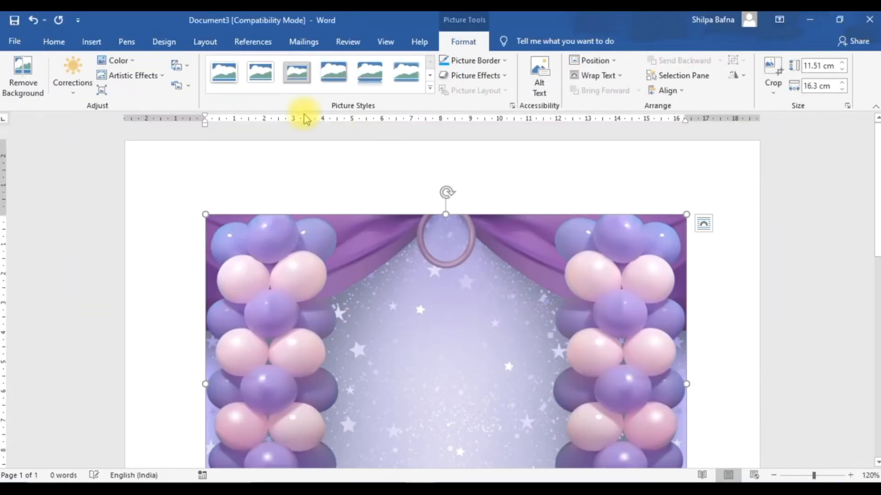
Try a picture style with a thick black rectangular frame on the balloon picture
scroll(419, 292, down, 3)
scroll(418, 292, down, 2)
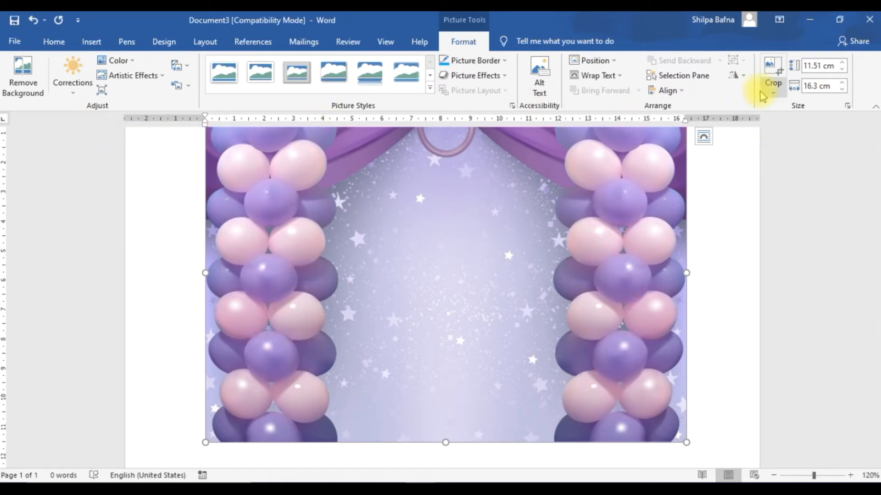
click(429, 77)
click(407, 72)
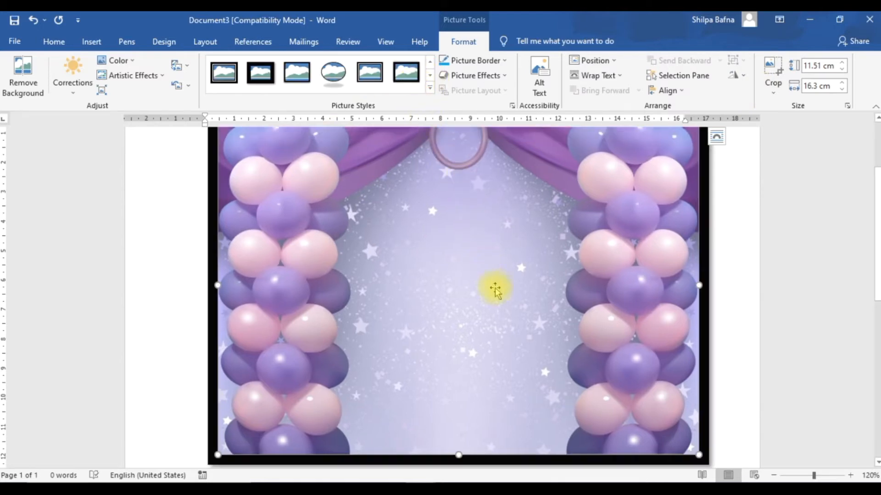
scroll(513, 314, up, 3)
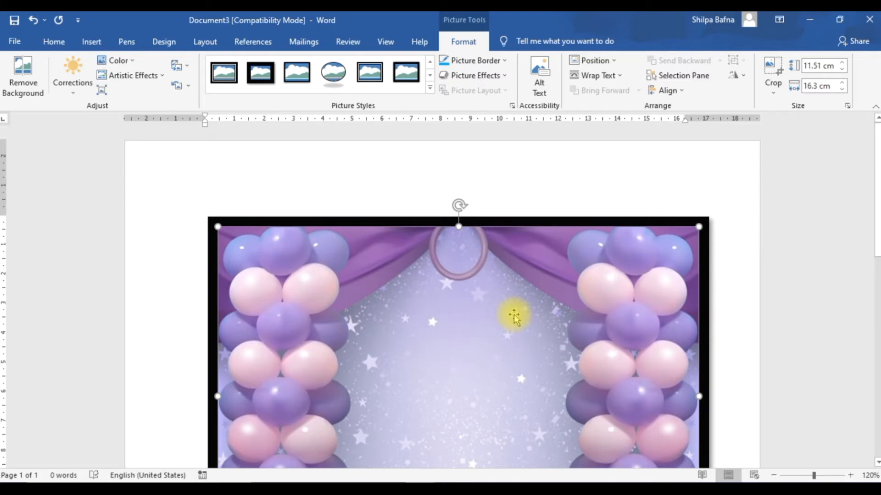
scroll(513, 315, down, 3)
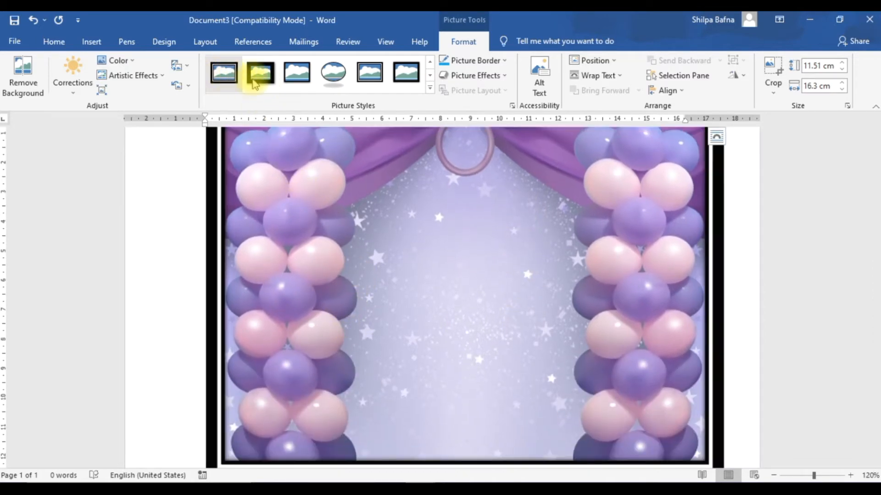
Apply the black-bordered oval style to the balloon picture and brighten it with the Brightness/Contrast preset in the fourth row, fifth column
click(332, 76)
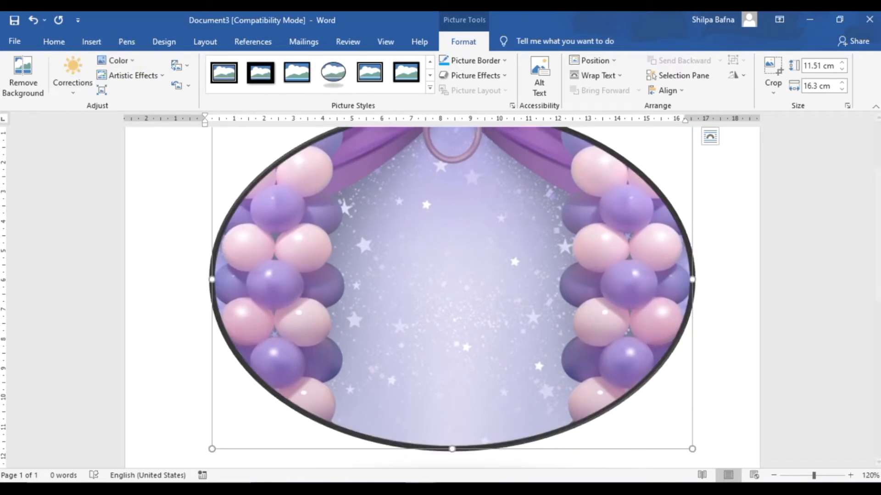
click(73, 76)
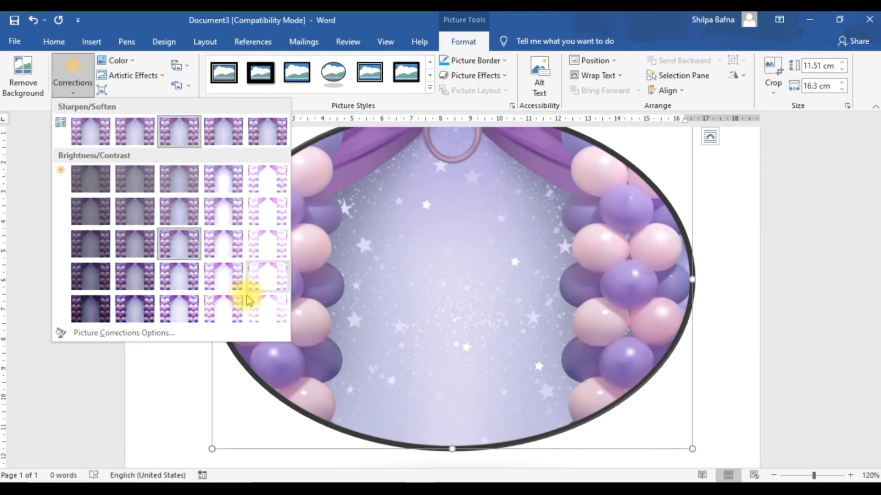
click(258, 276)
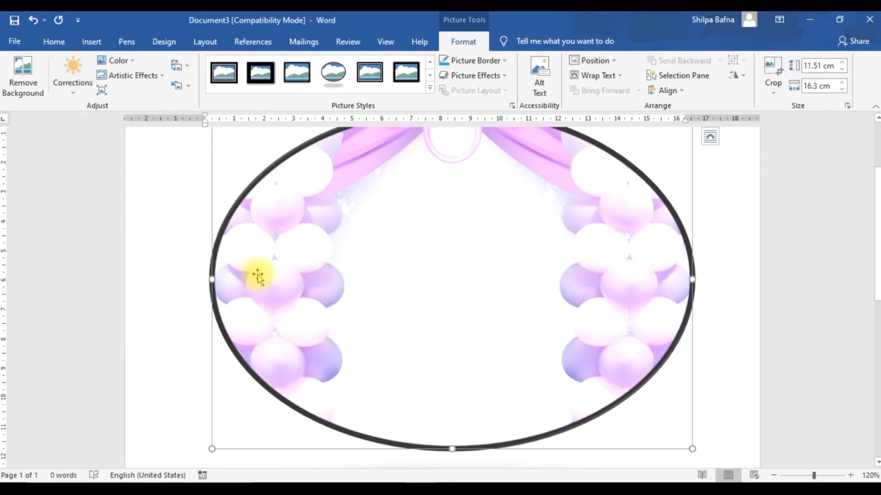
Open the online picture search and browse the Birthday Cake category
click(92, 41)
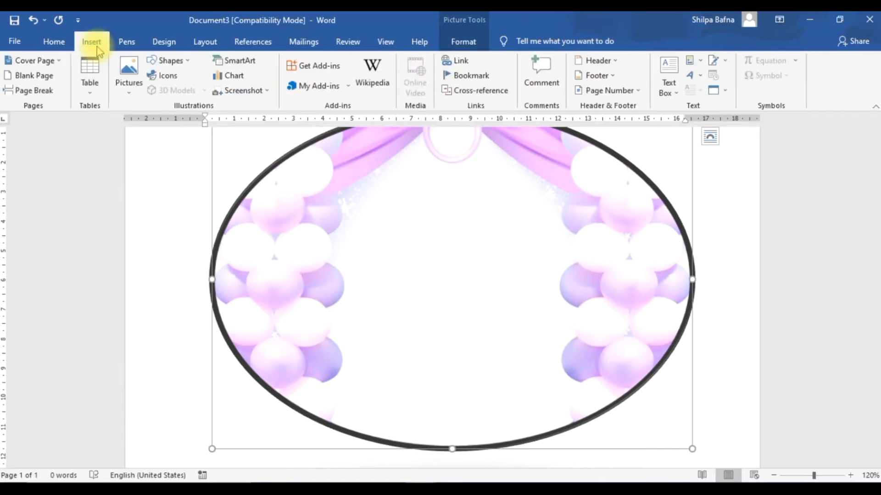
click(127, 102)
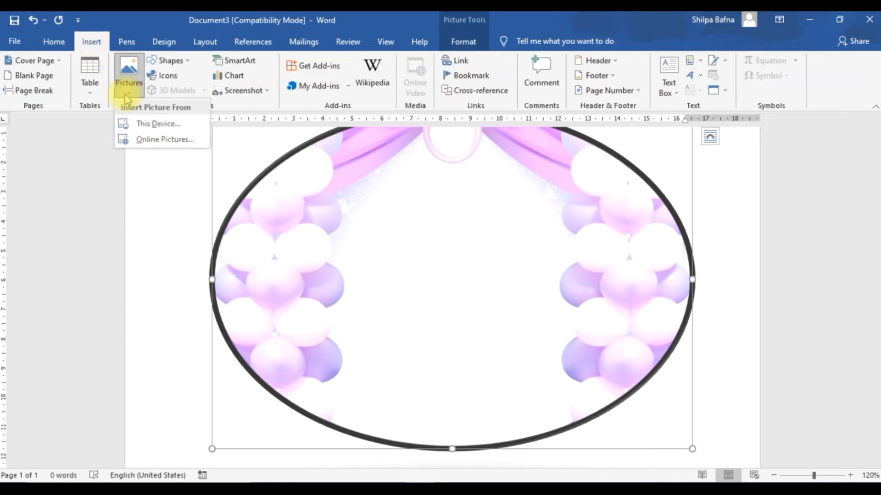
click(175, 142)
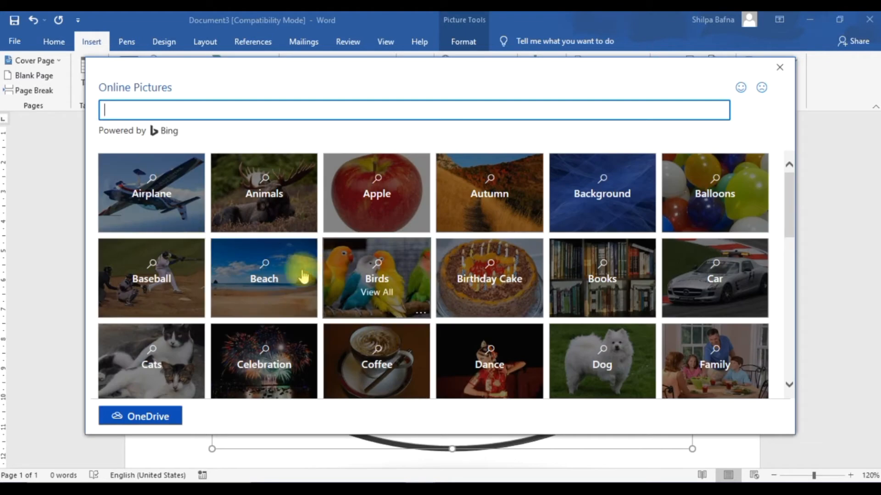
scroll(476, 242, down, 2)
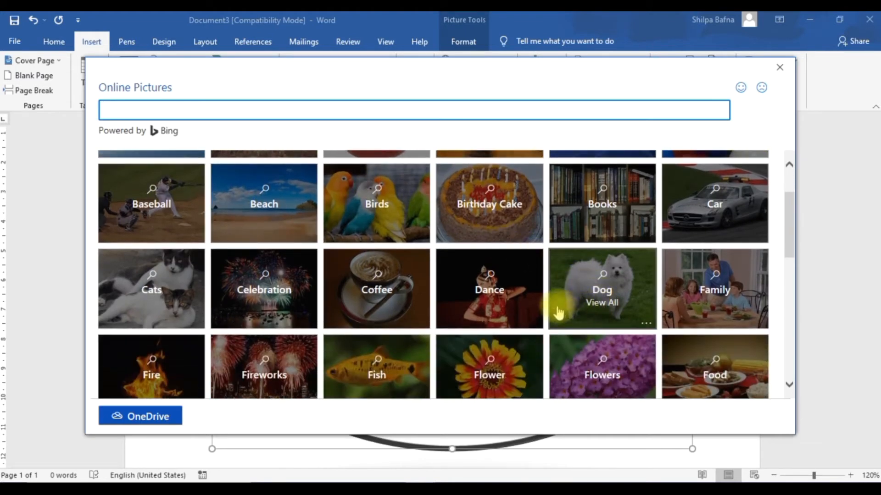
click(516, 233)
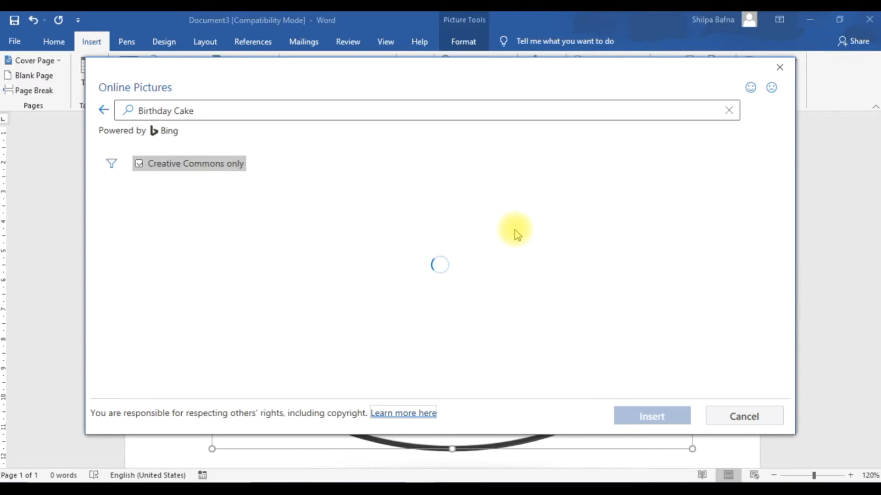
Insert the chocolate cake picture topped with colourful candies from the Birthday Cake search results into the document
scroll(477, 275, down, 2)
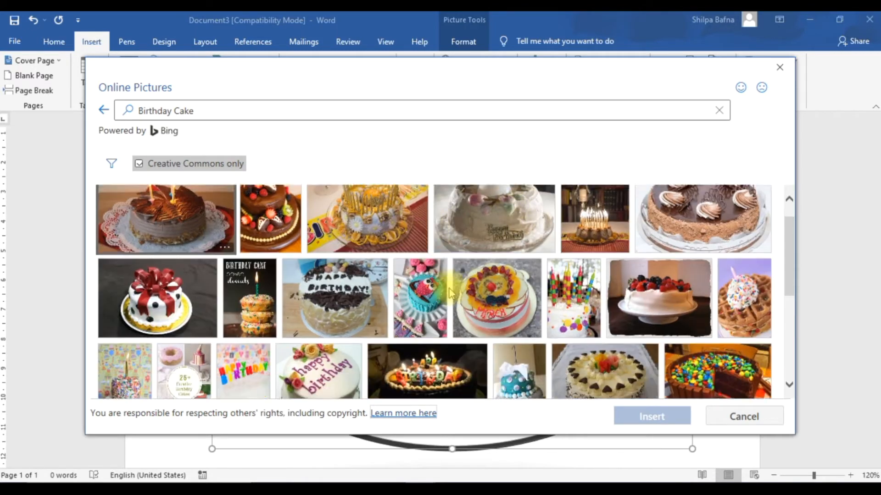
scroll(475, 295, down, 5)
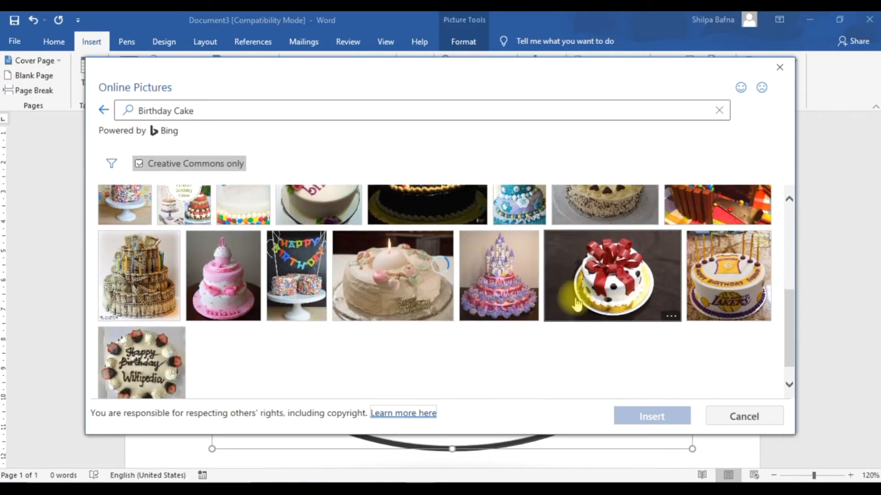
scroll(644, 301, up, 1)
click(704, 280)
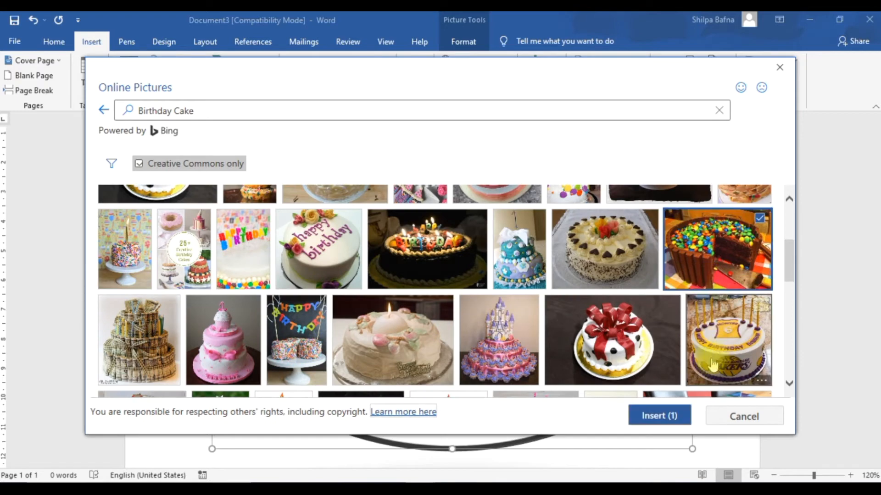
click(666, 421)
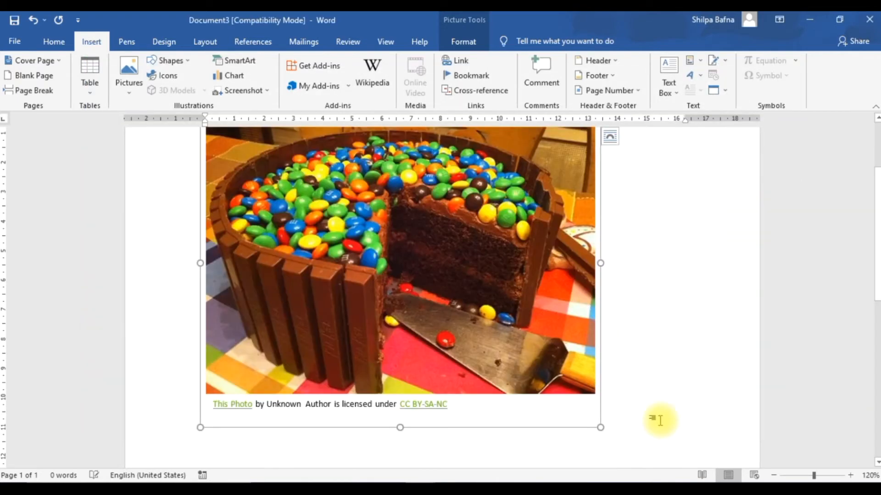
scroll(454, 298, up, 3)
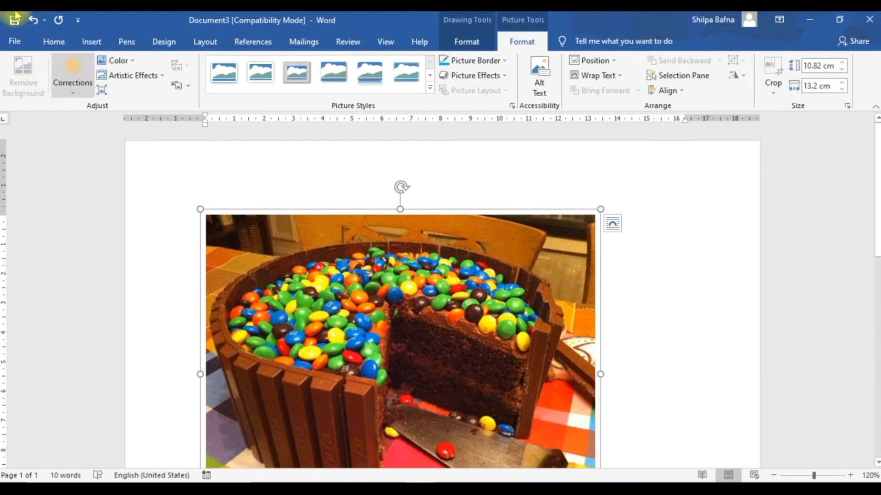
Delete the inserted cake picture and its caption to leave the page empty
click(91, 41)
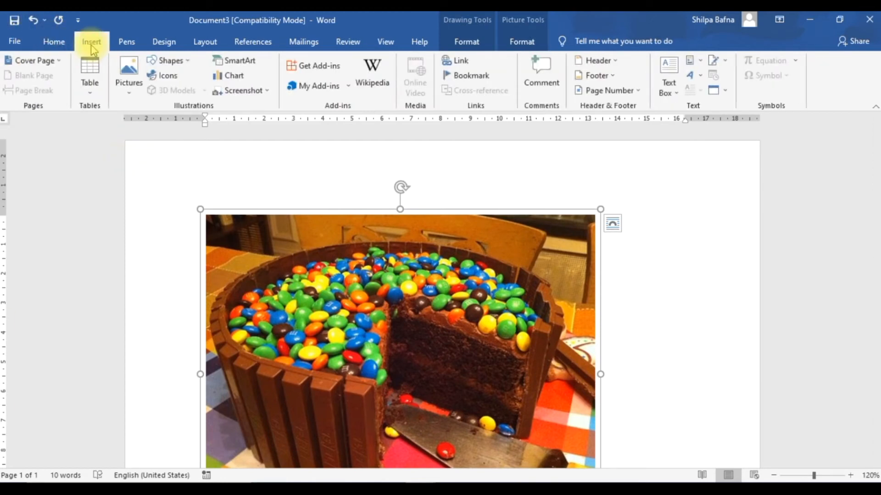
click(125, 97)
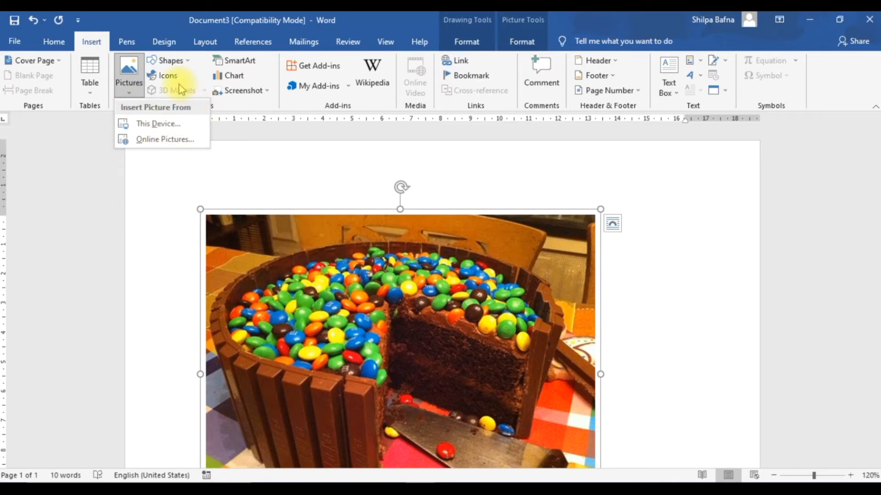
click(252, 223)
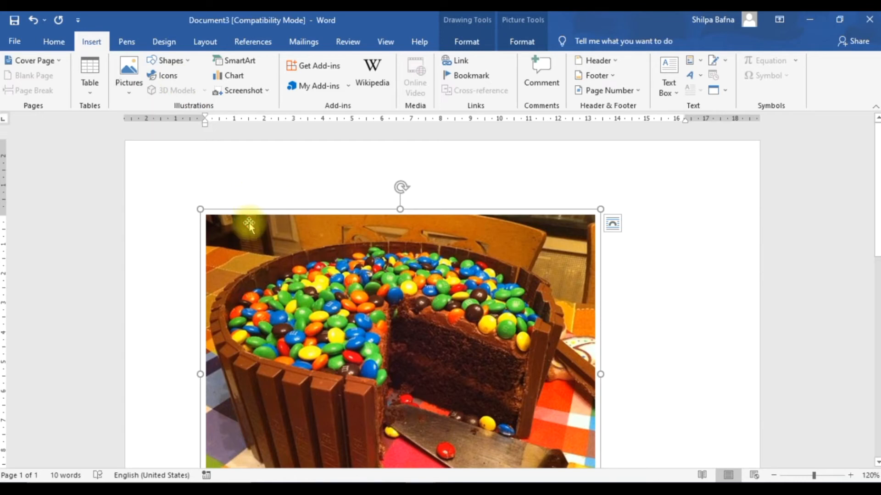
key(Delete)
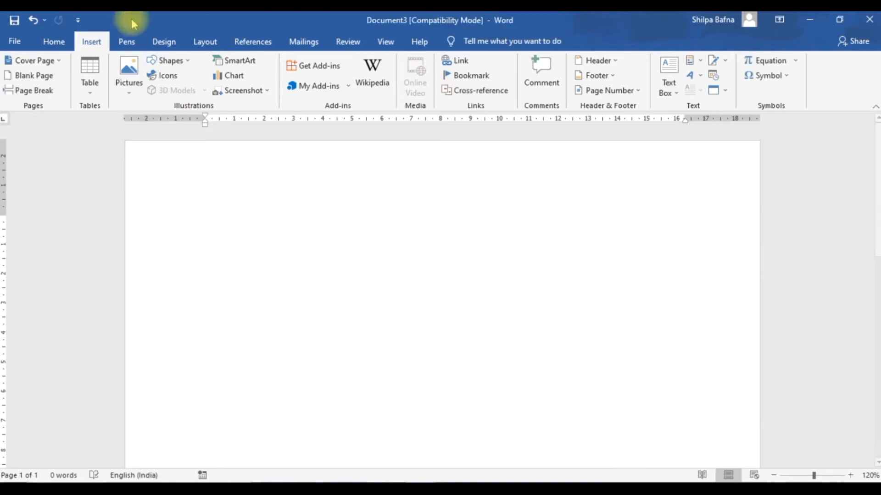
Draw a rounded rectangle about 4.1 cm high and 4.5 cm wide and apply the darker blue preset style with a white outline
click(178, 62)
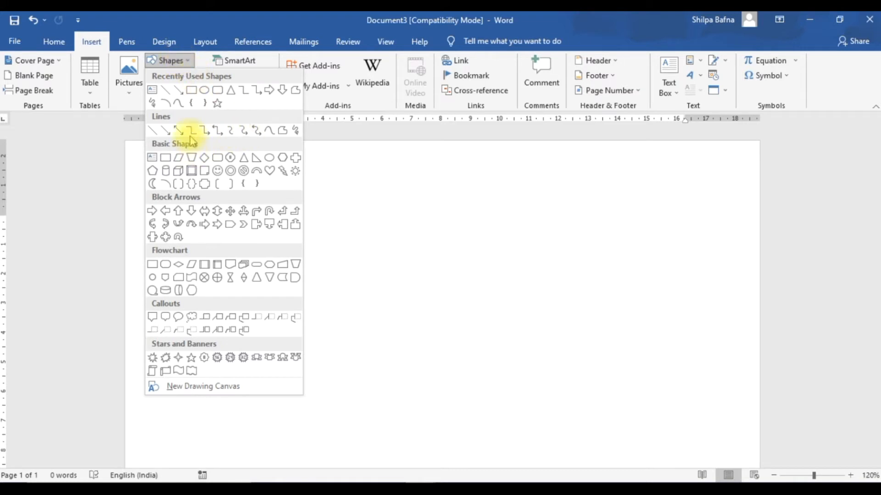
click(218, 95)
drag(243, 299, 376, 420)
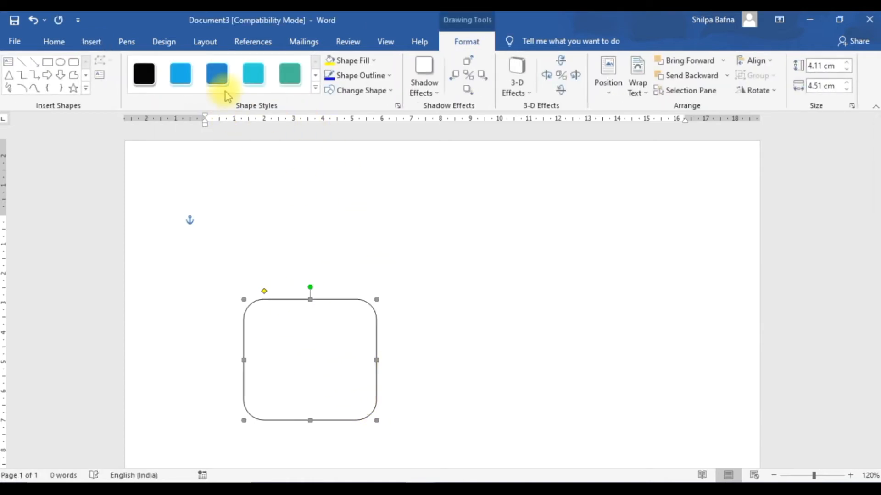
click(222, 84)
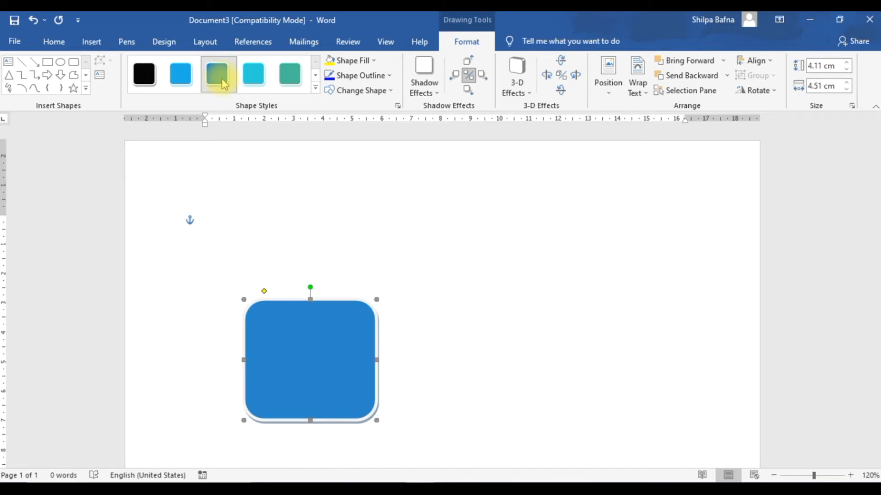
Move the blue rounded rectangle near the top of the page and add the text "Hello How R" inside it
drag(316, 320, 510, 370)
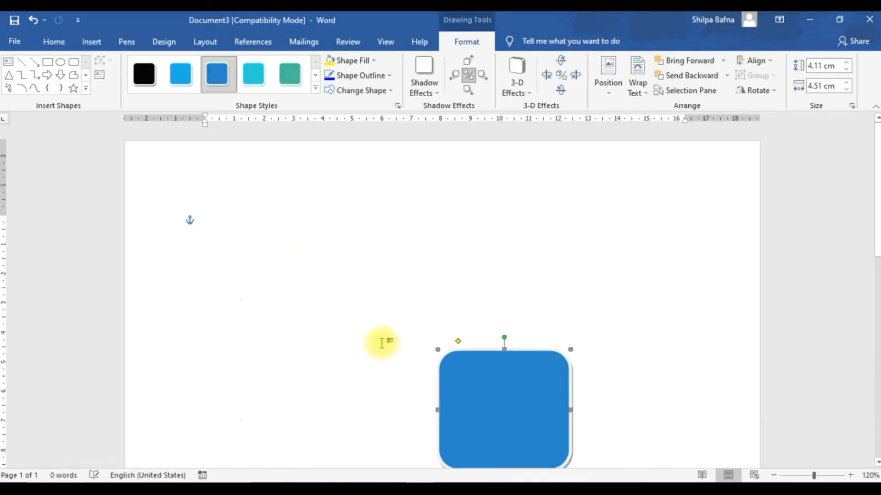
key(ctrl+z)
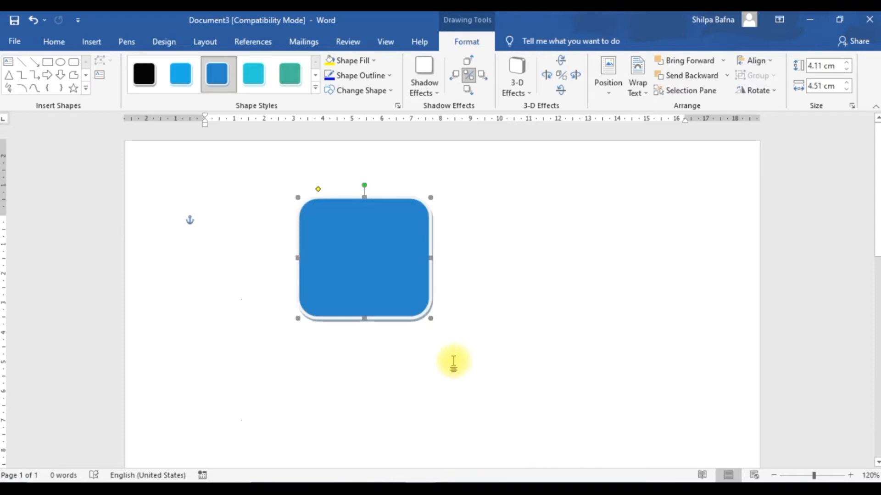
right_click(375, 270)
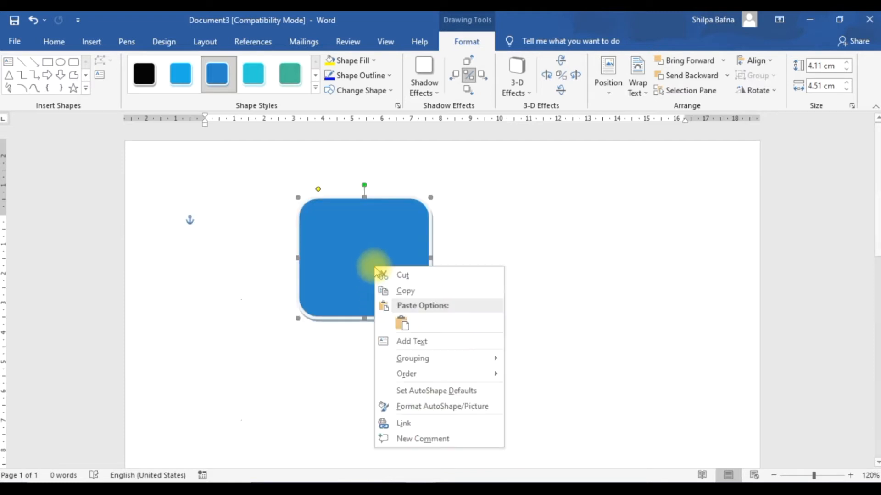
click(413, 342)
text(He)
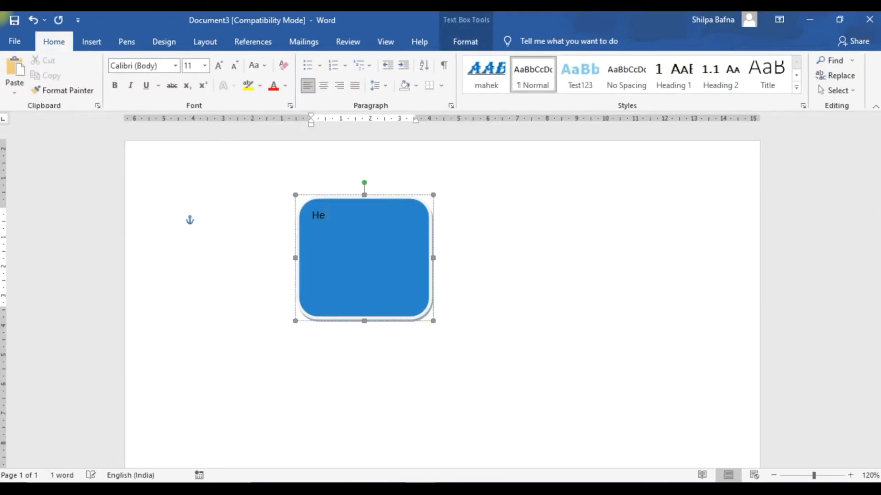
text(llo How)
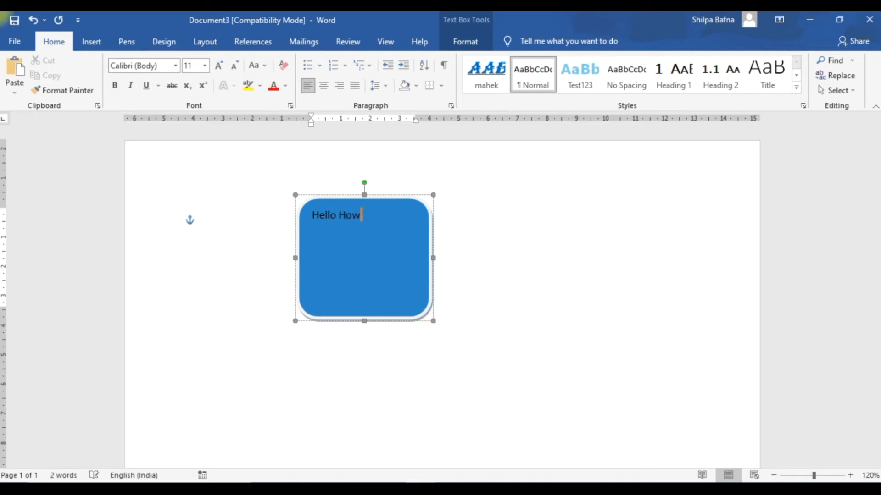
text( R)
Draw a left block arrow about 3.2 cm high and 7.5 cm wide below the rectangle and apply the green preset style
click(92, 41)
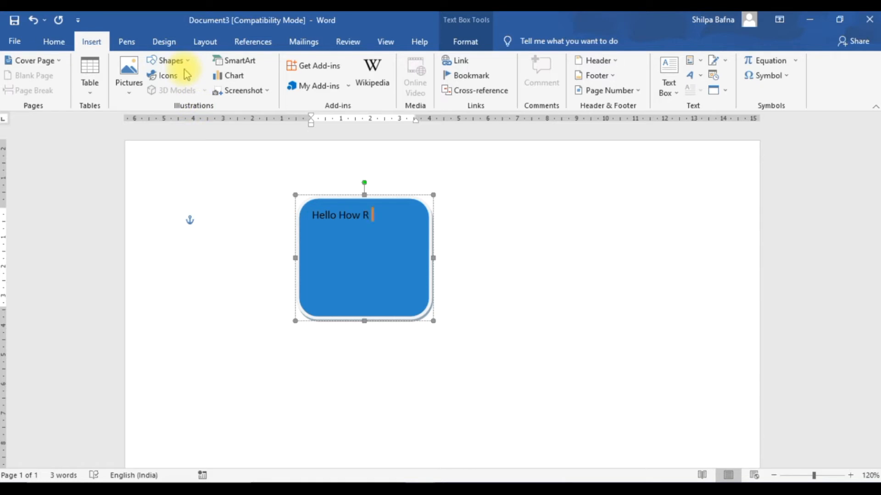
click(171, 60)
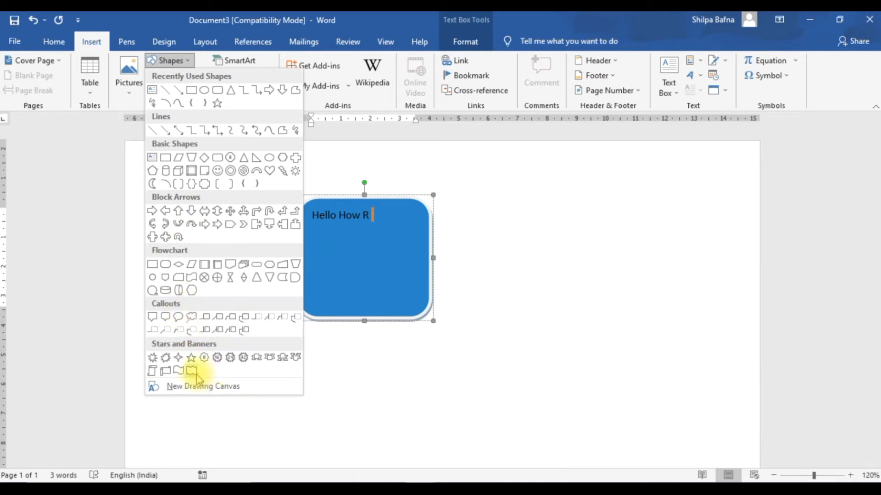
click(165, 211)
drag(417, 349, 639, 442)
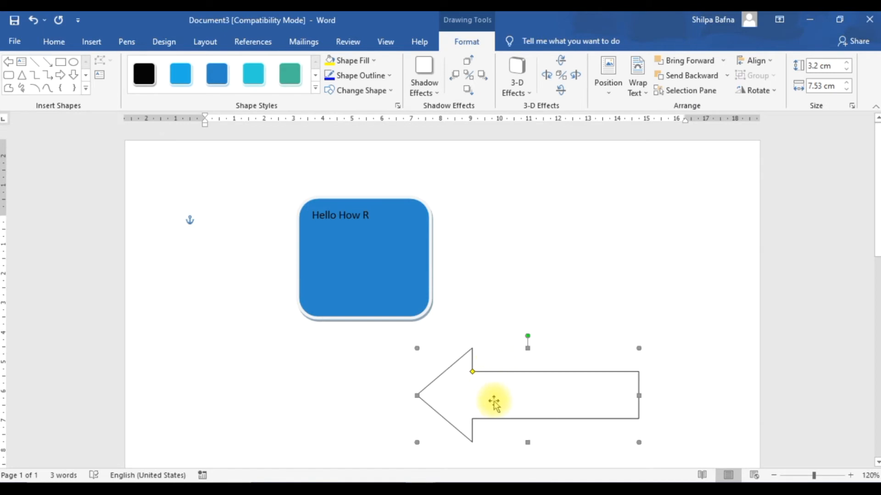
click(296, 78)
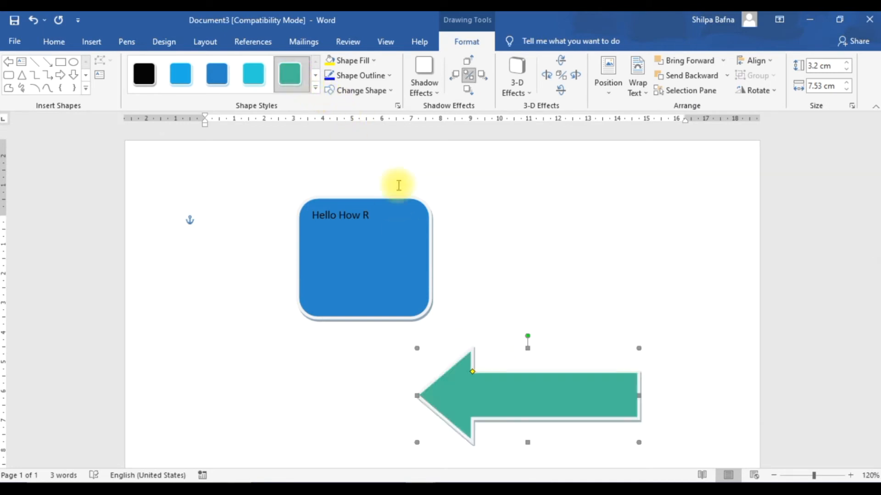
Move the green arrow up so it points at the right side of the blue rectangle, leaving it deselected
drag(510, 372, 557, 244)
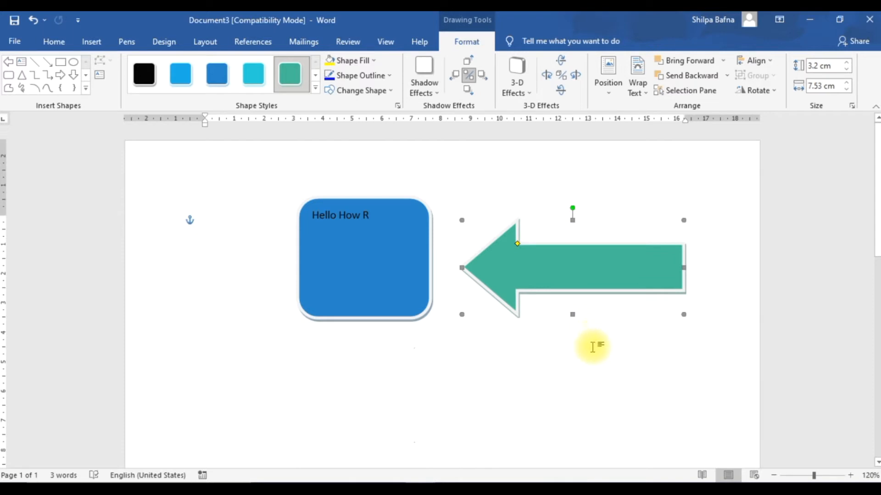
click(91, 42)
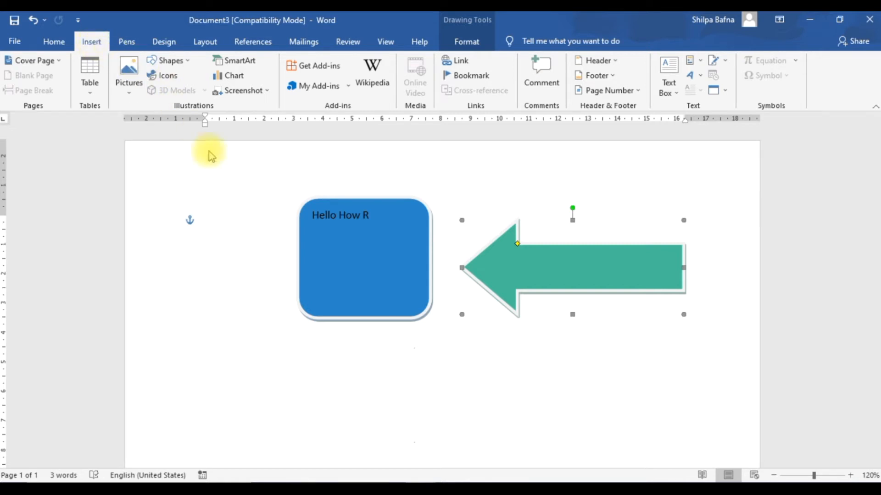
click(320, 383)
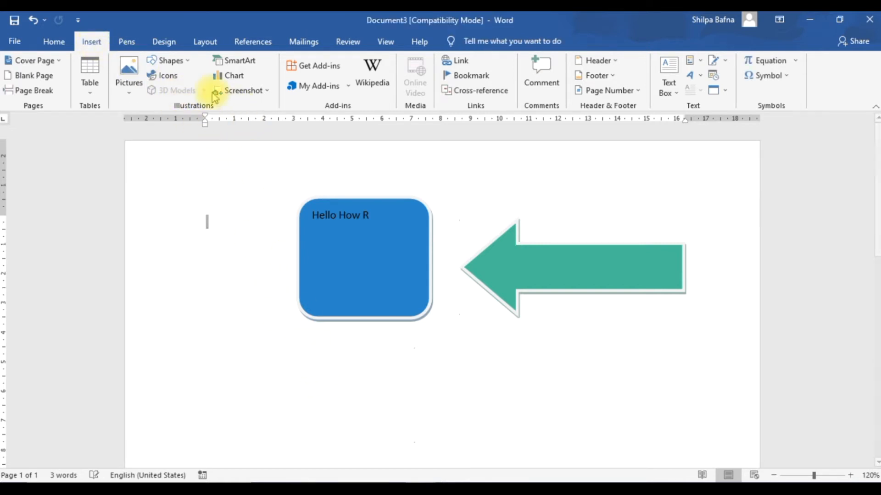
Insert the head-with-gears icon from the Analytics icon category into the document
click(168, 75)
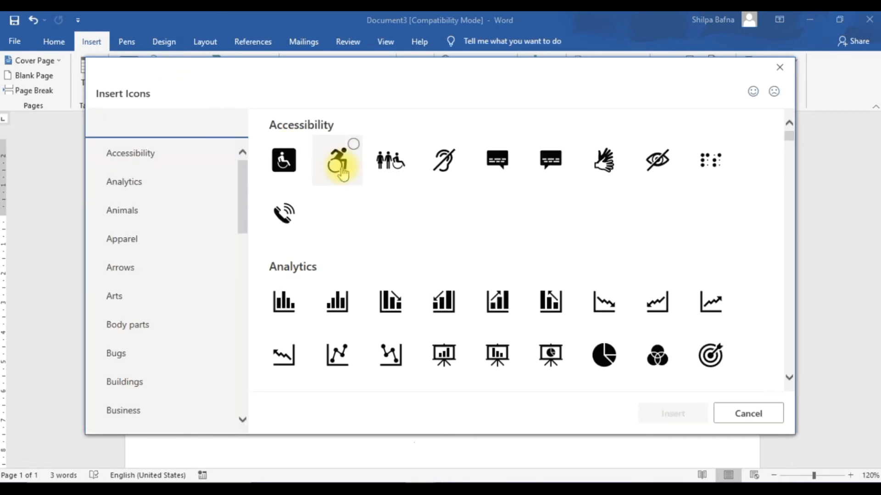
scroll(609, 287, down, 3)
scroll(610, 289, down, 3)
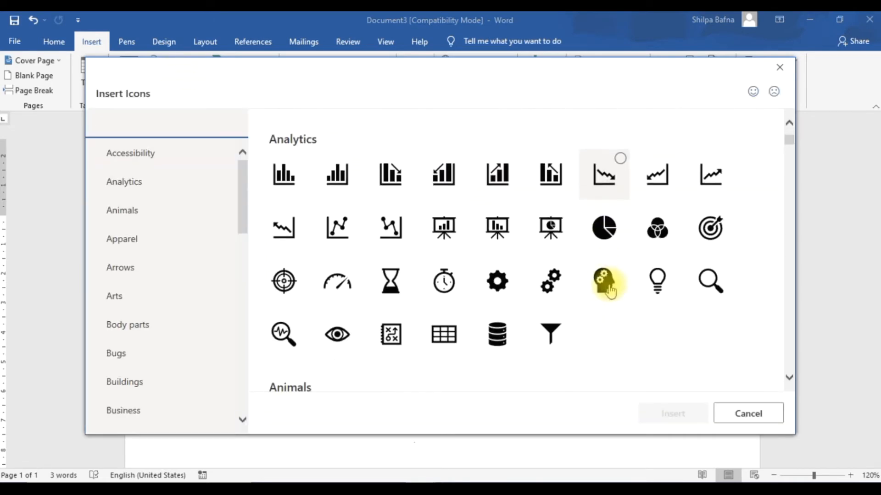
scroll(611, 290, down, 1)
scroll(621, 289, down, 2)
scroll(621, 292, up, 2)
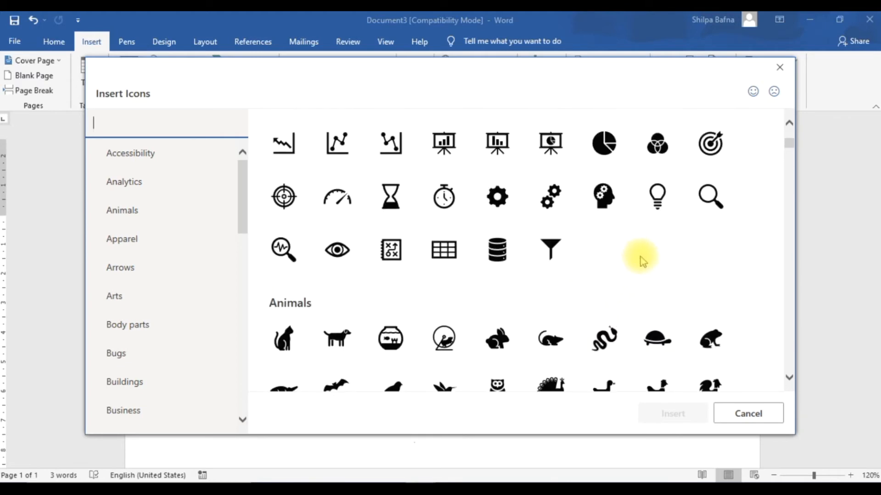
click(604, 196)
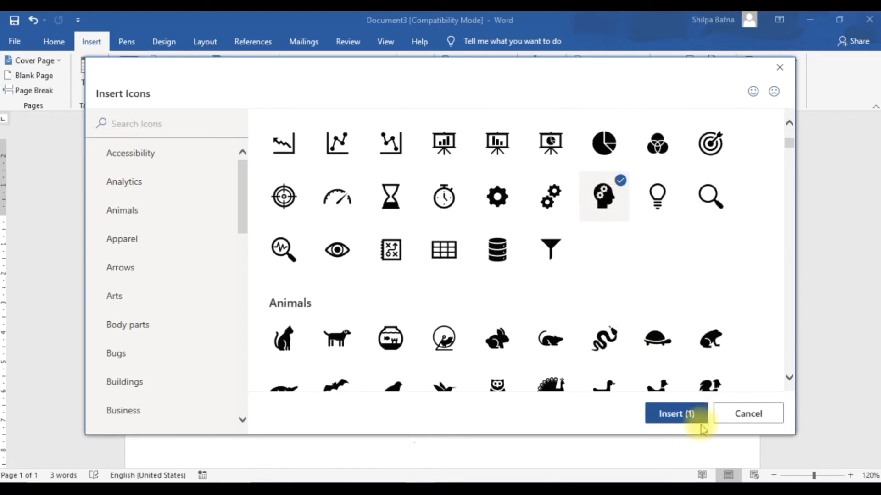
click(698, 418)
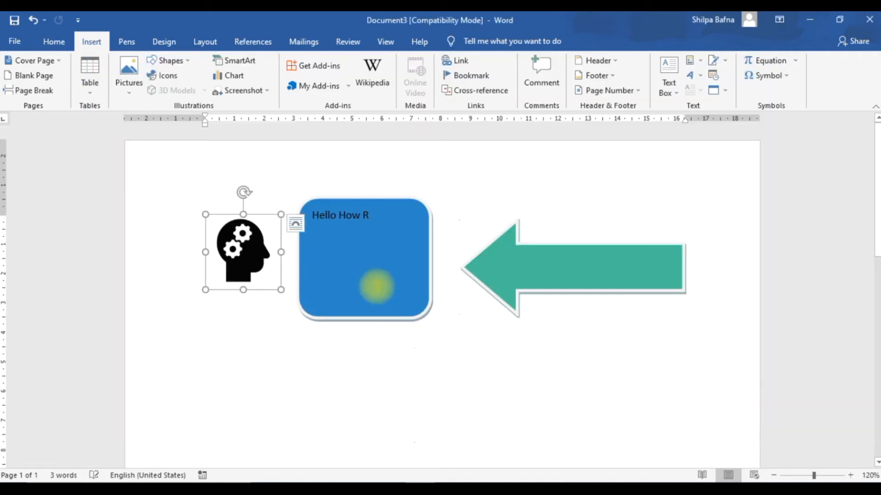
Try to move the head-with-gears icon down and to the left on the page
click(235, 334)
click(232, 269)
drag(233, 271, 186, 318)
double_click(270, 361)
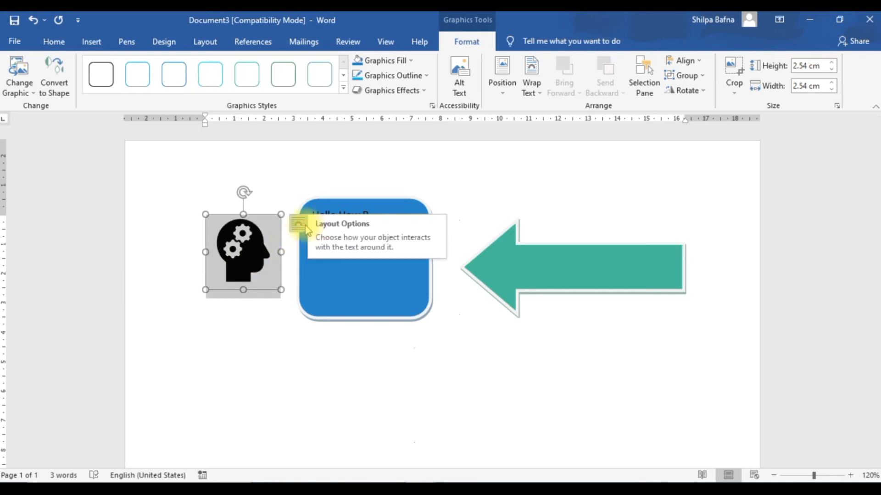
click(91, 42)
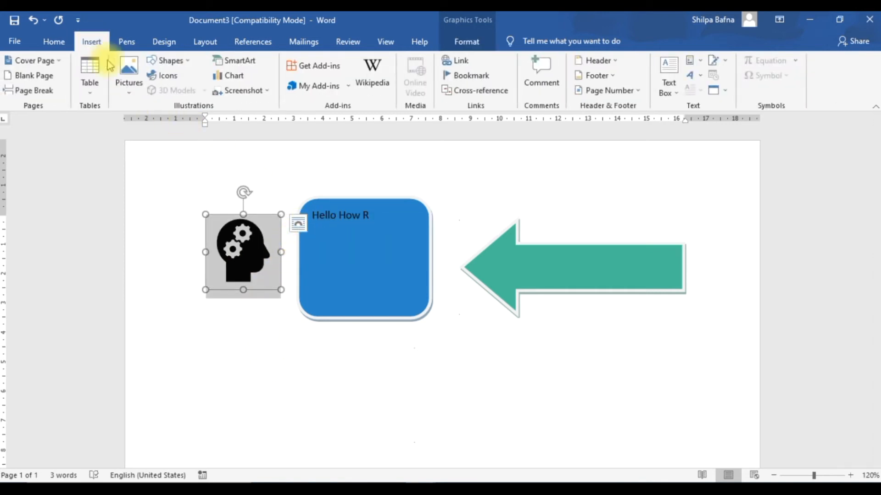
click(129, 94)
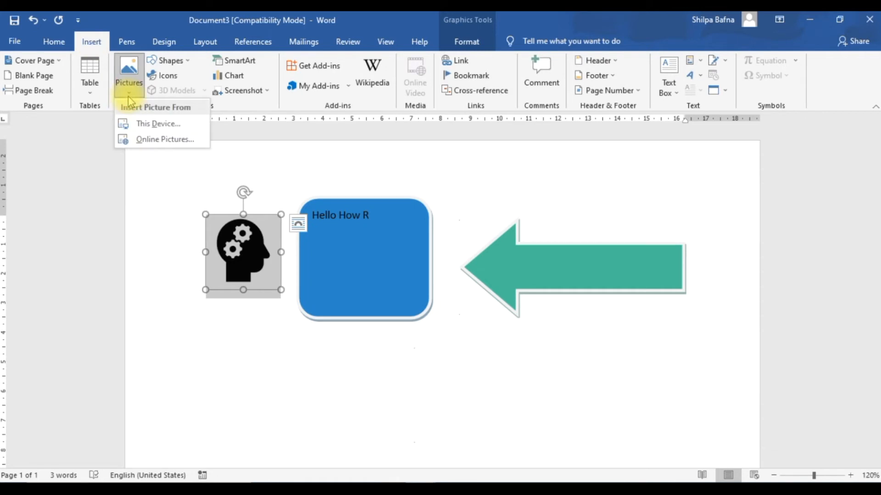
click(182, 61)
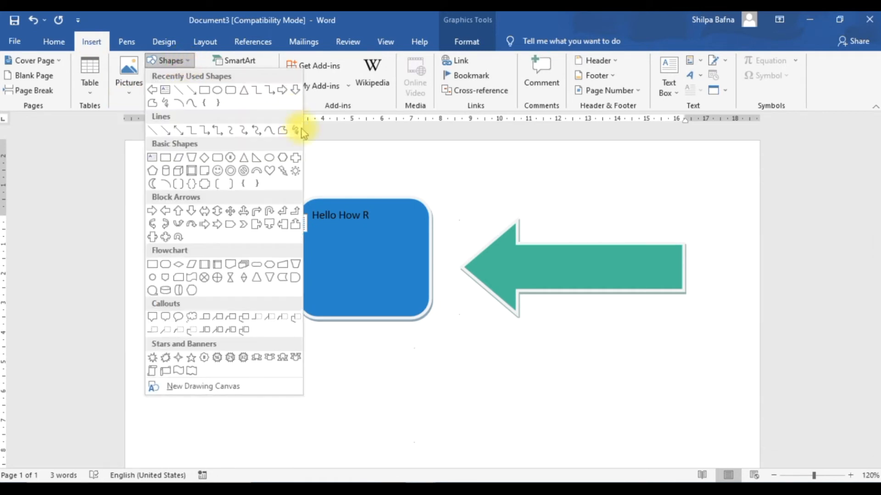
key(Escape)
Browse the icon library from the Accessibility to the Business category and close it without inserting an icon
click(173, 79)
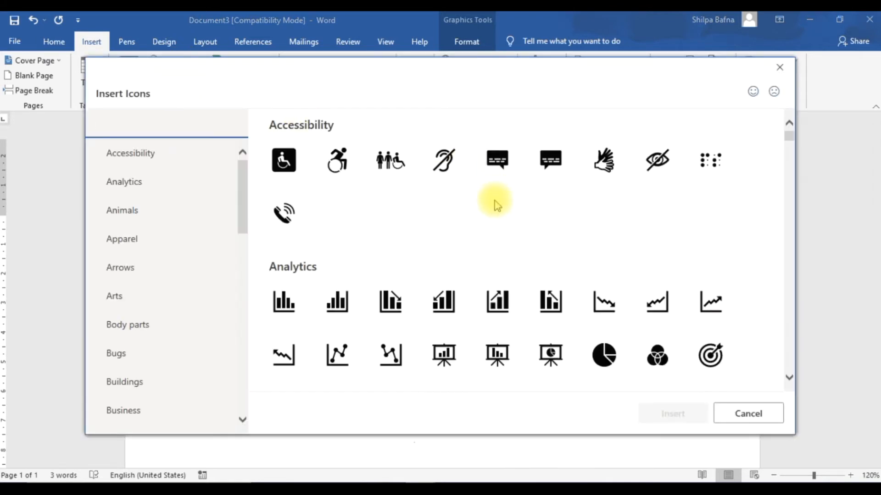
scroll(500, 207, down, 5)
scroll(501, 225, down, 9)
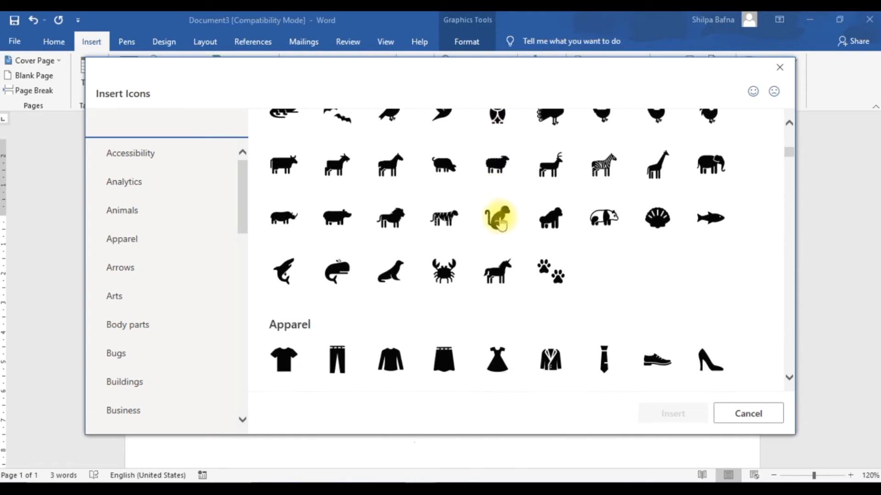
scroll(509, 250, down, 6)
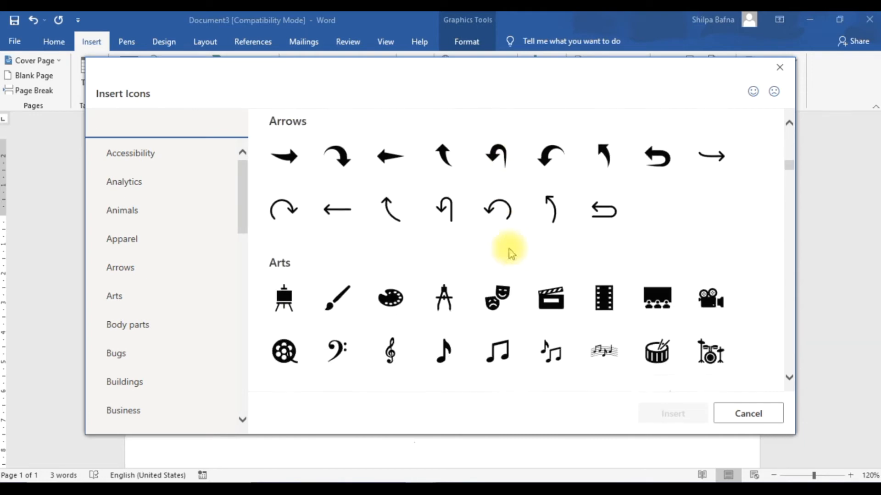
scroll(540, 272, down, 7)
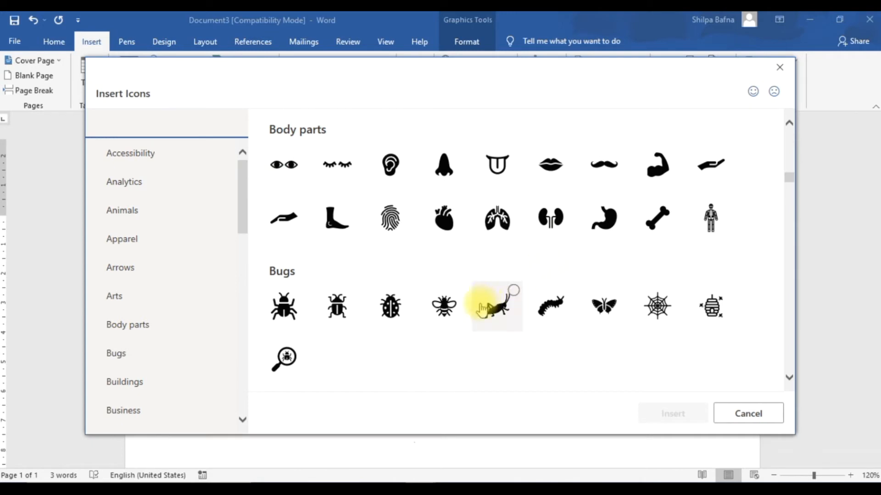
scroll(603, 324, down, 6)
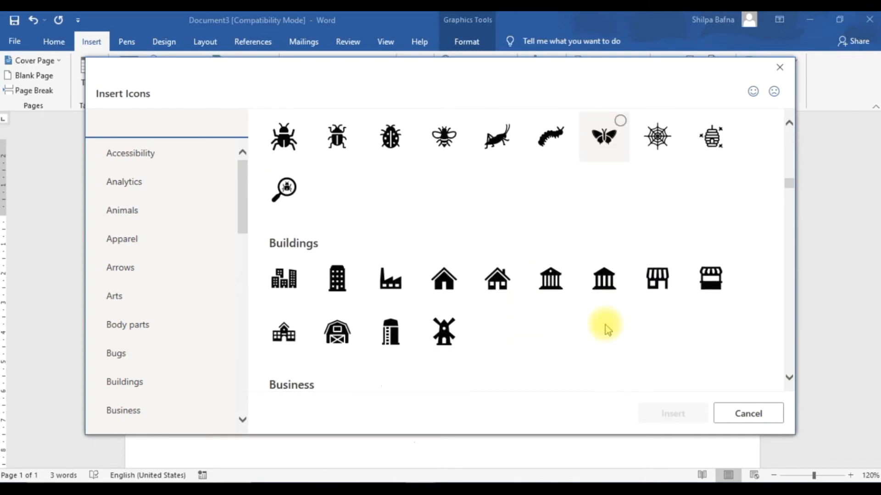
scroll(604, 324, down, 3)
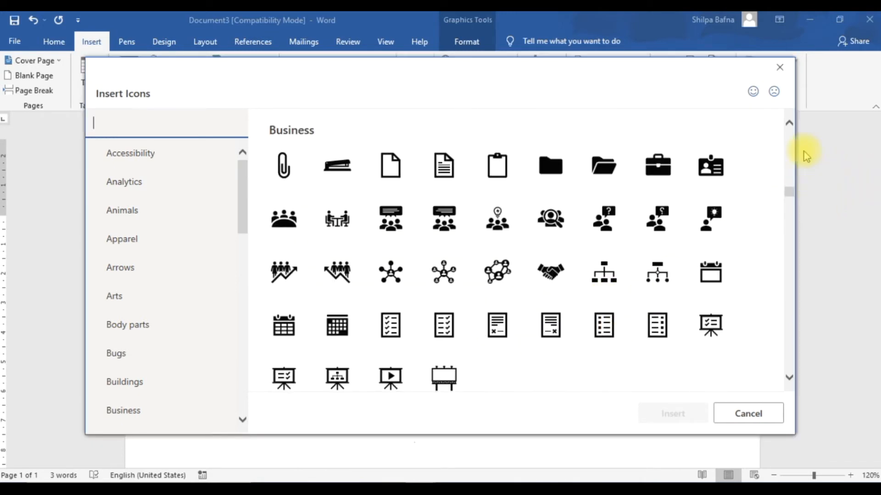
click(744, 406)
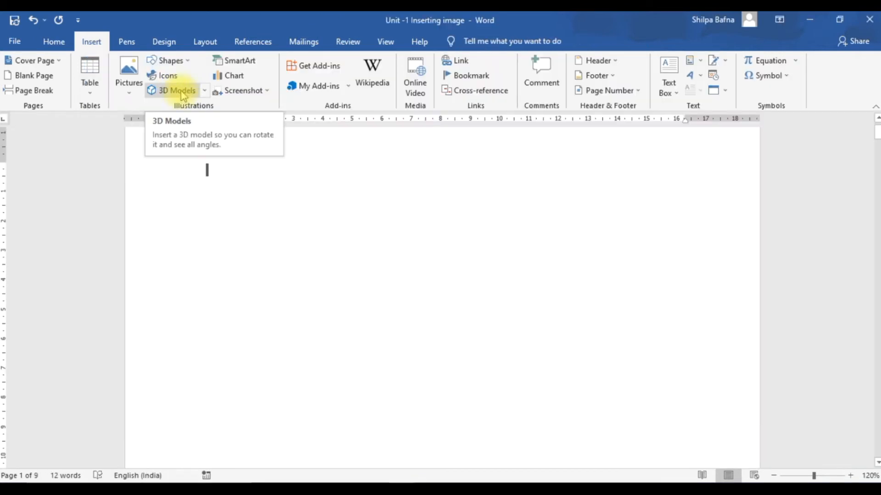
Insert the woman in the red coat from the Avatars category of online 3D models and rotate the model slightly
click(184, 90)
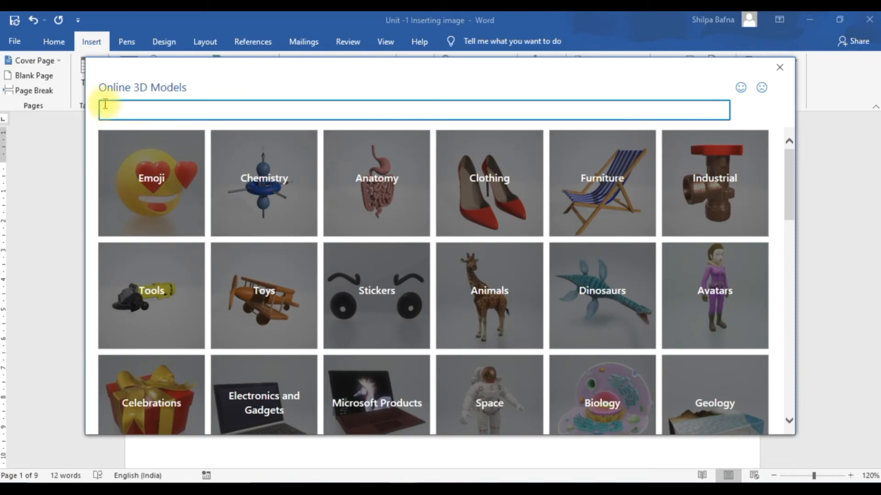
scroll(338, 253, down, 2)
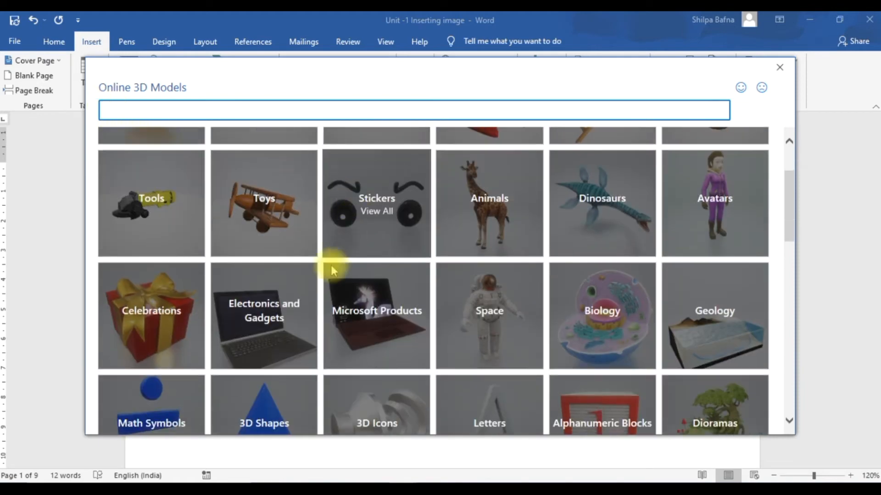
scroll(670, 216, down, 2)
scroll(698, 306, up, 2)
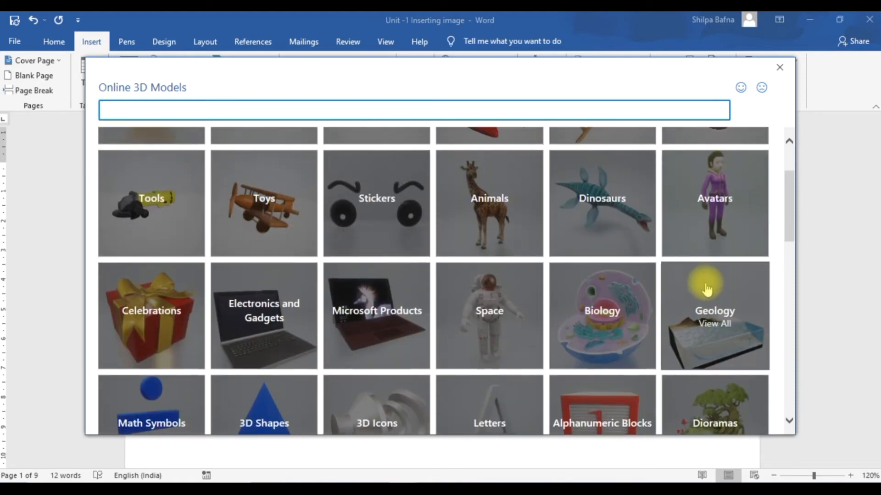
click(694, 229)
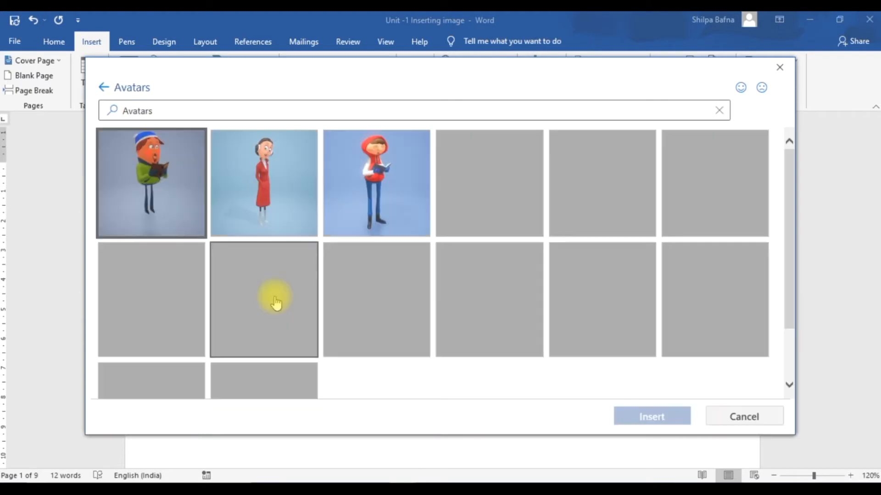
click(263, 201)
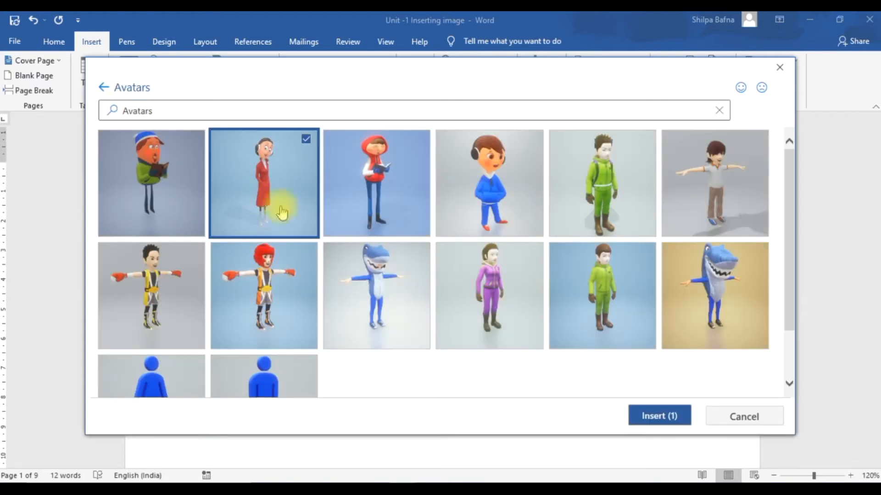
click(654, 418)
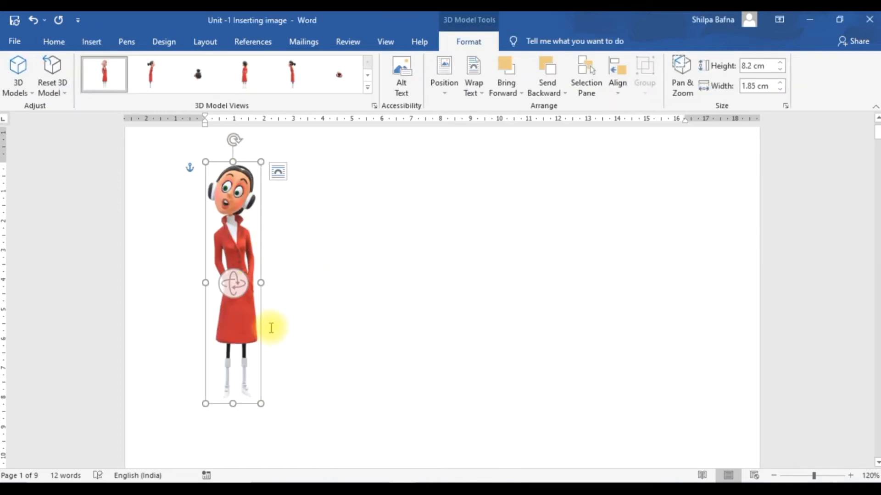
mouse_move(233, 283)
mouse_down()
mouse_move(255, 281)
mouse_move(269, 252)
mouse_move(285, 257)
mouse_move(199, 309)
mouse_move(148, 266)
mouse_move(273, 285)
mouse_move(331, 224)
mouse_move(239, 351)
mouse_move(285, 365)
mouse_move(366, 293)
mouse_move(346, 362)
mouse_move(229, 349)
mouse_move(180, 362)
mouse_move(244, 324)
mouse_move(238, 285)
mouse_up()
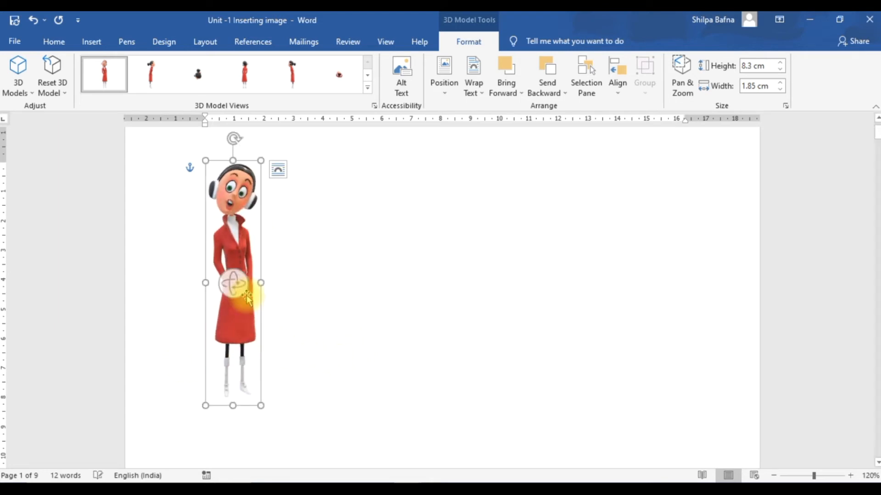
Insert a Basic Block List SmartArt graphic on the blank page
click(91, 41)
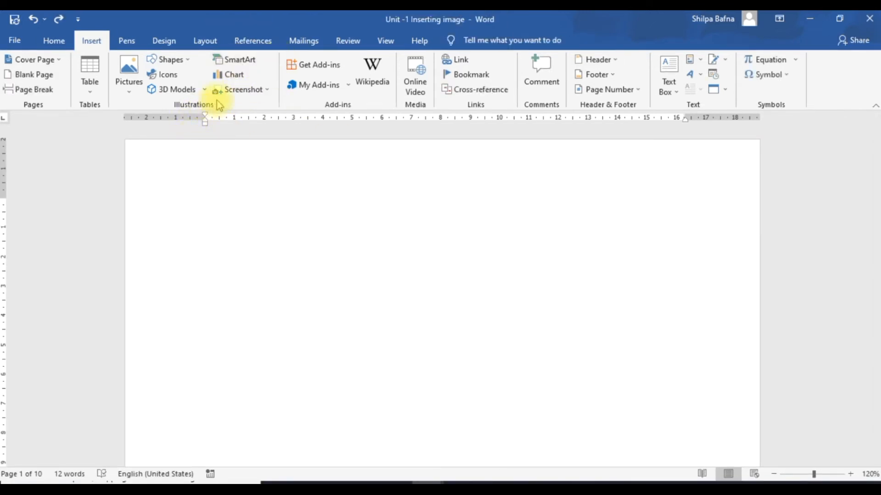
click(243, 62)
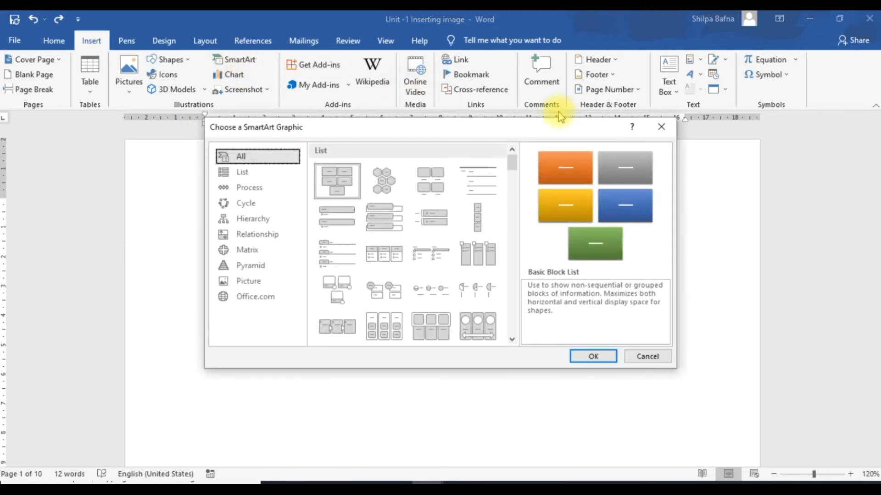
scroll(420, 248, down, 3)
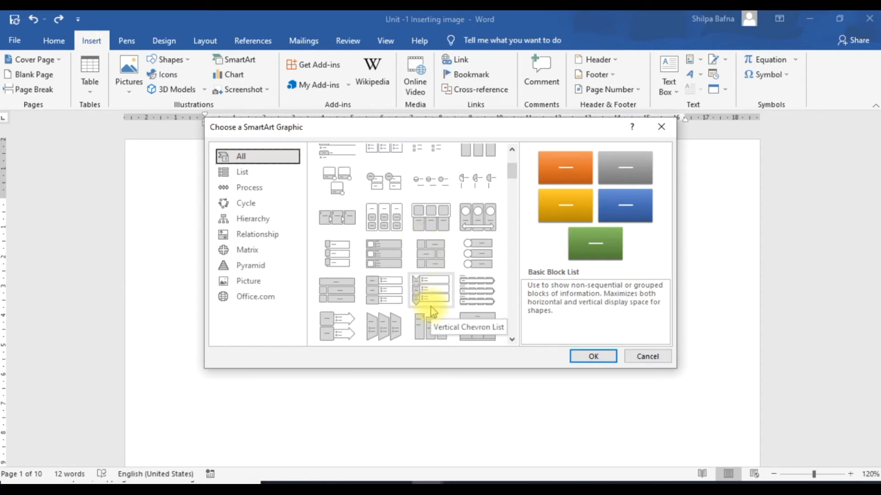
scroll(431, 312, up, 3)
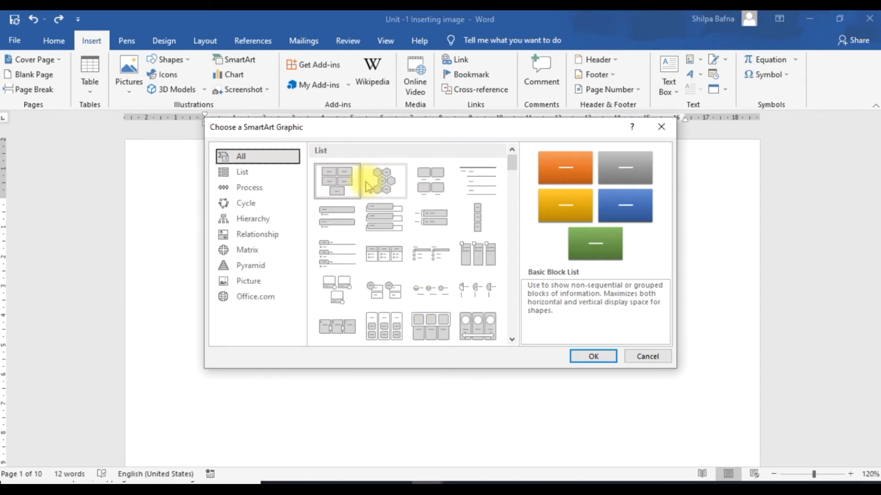
click(346, 193)
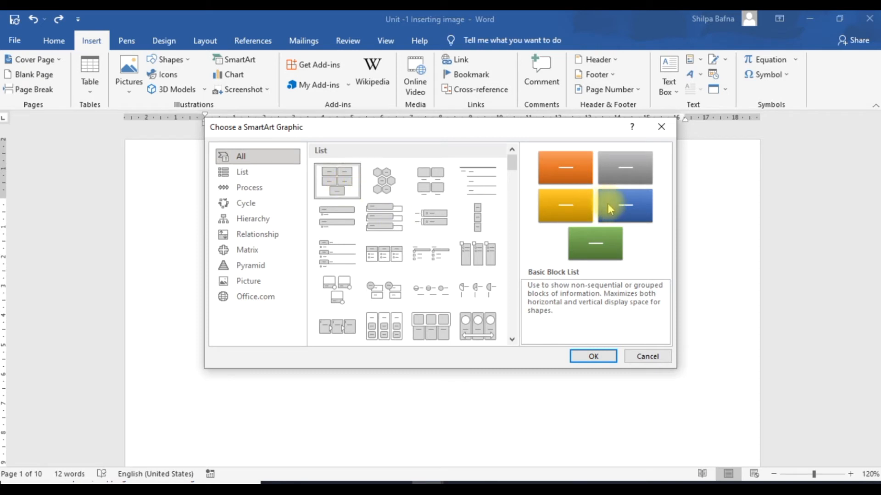
click(584, 360)
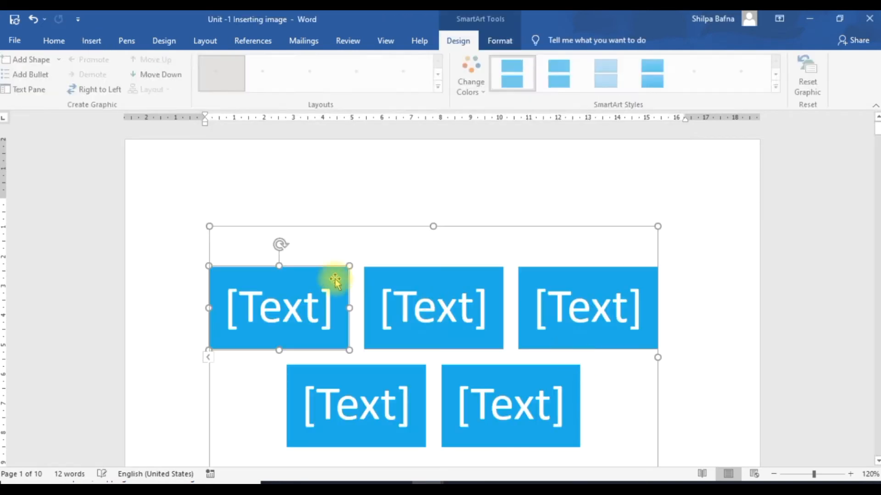
Label the first two SmartArt blocks File and Home, and place the cursor in the third block
scroll(557, 295, down, 3)
click(273, 179)
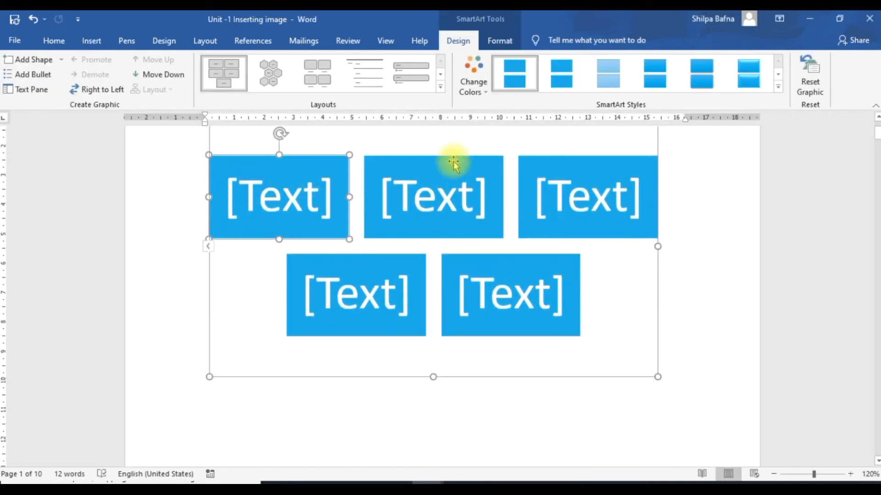
click(252, 188)
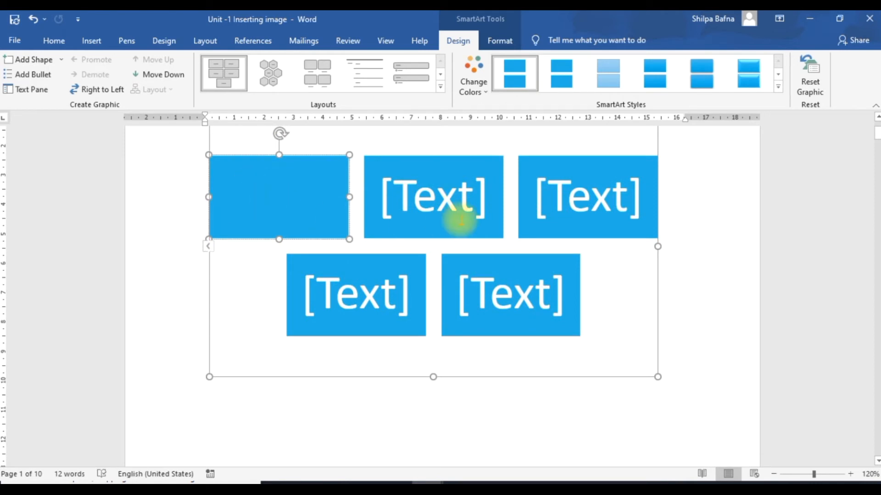
text(F)
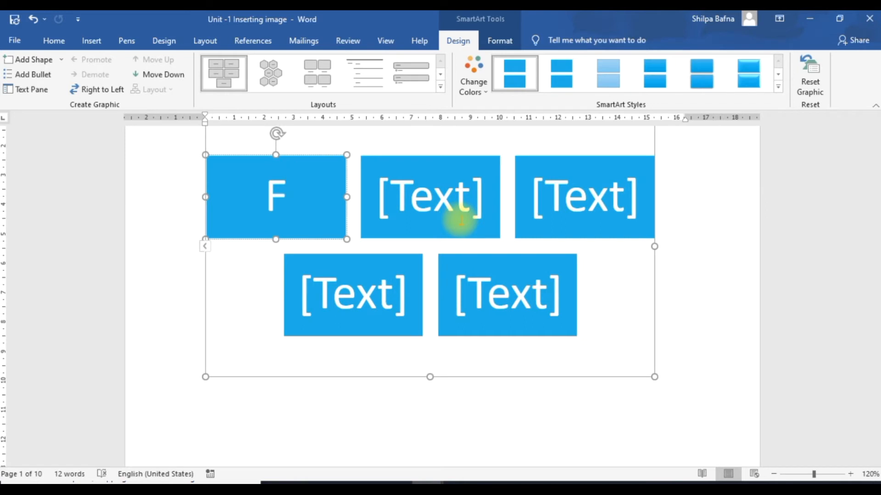
text(ile)
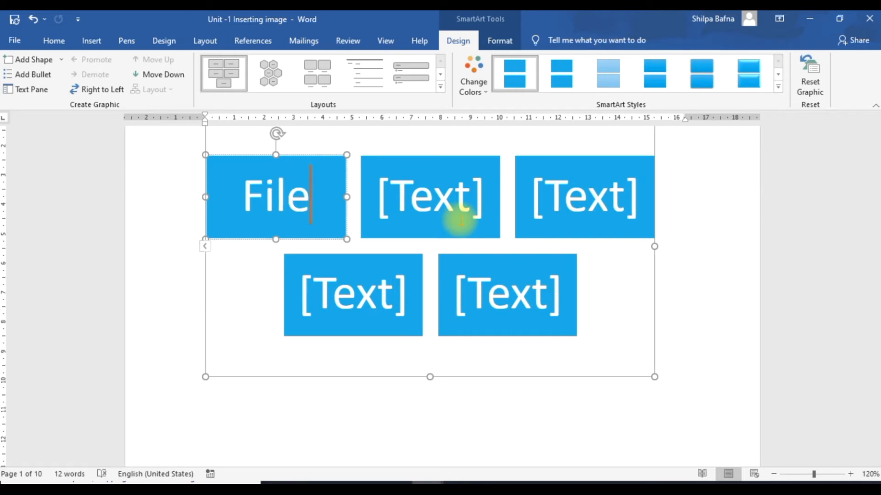
click(404, 188)
text(Home)
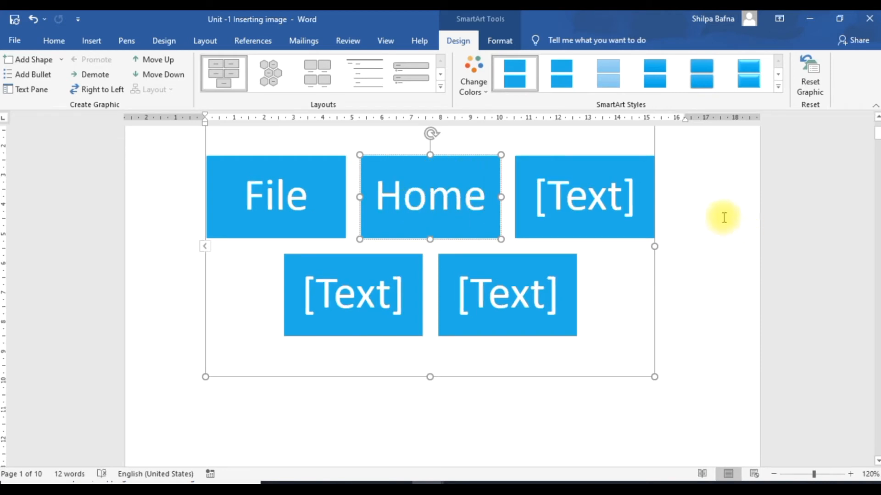
click(542, 188)
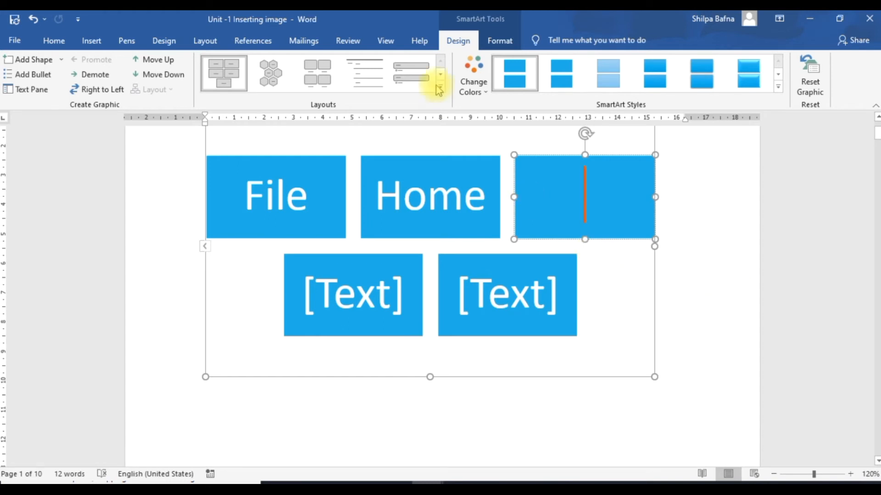
Try the picture-with-caption and hexagon layouts on the SmartArt graphic, returning to Basic Block List
click(312, 77)
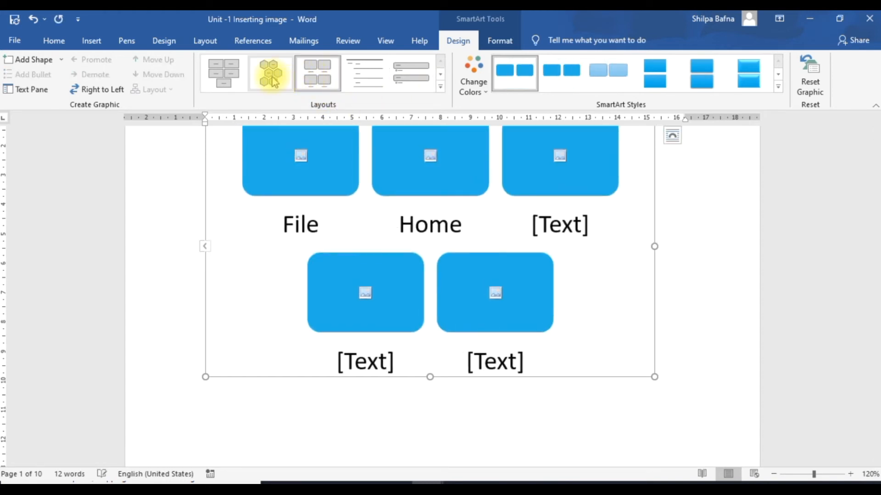
click(274, 81)
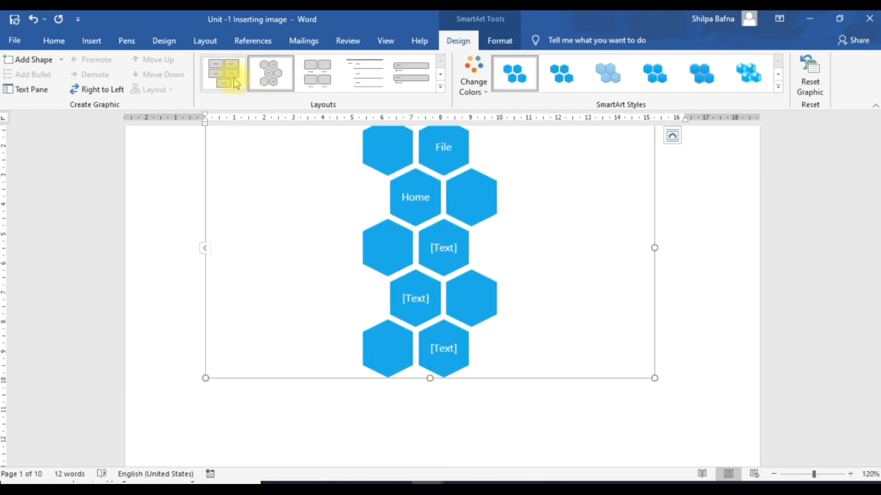
click(230, 75)
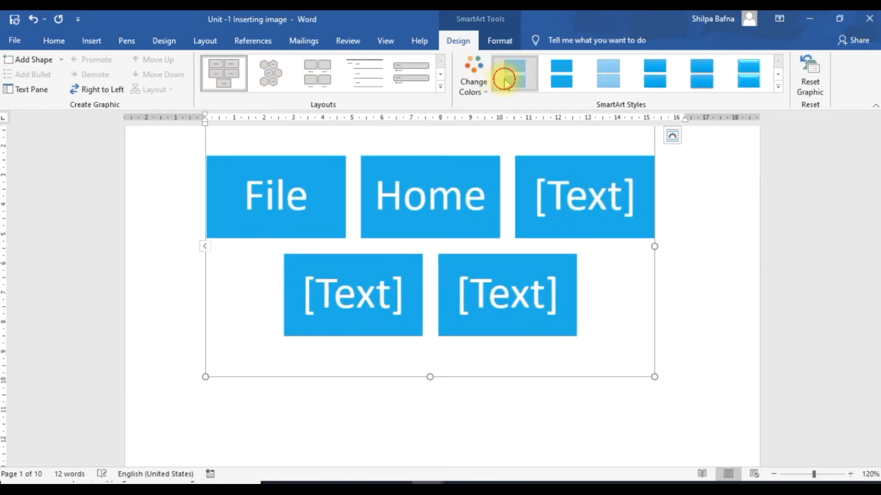
Insert a standard pie chart into the document
click(106, 42)
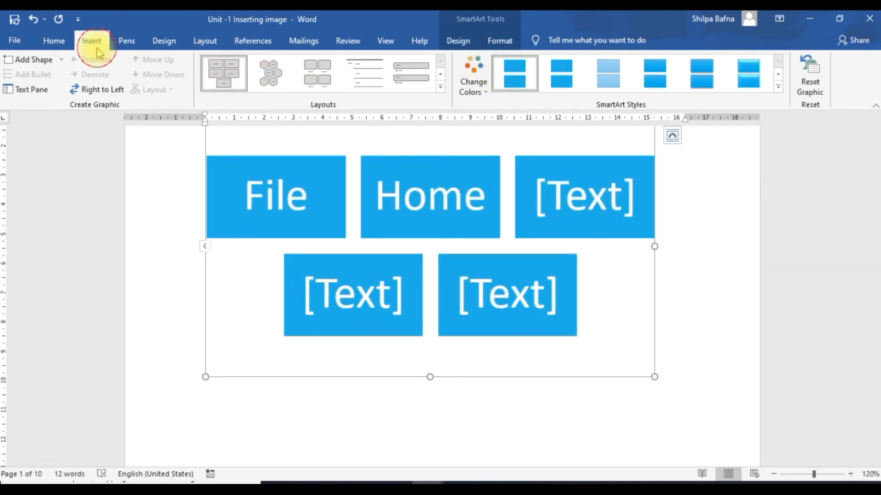
click(238, 77)
mouse_move(421, 248)
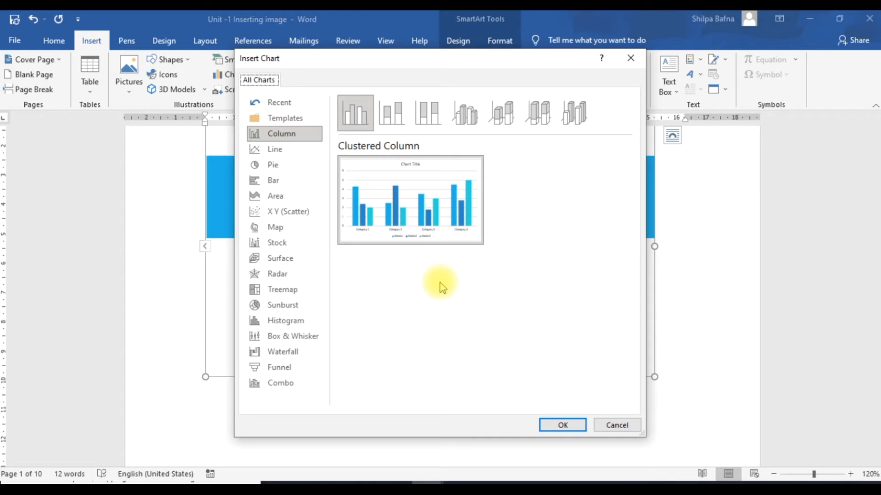
mouse_move(425, 226)
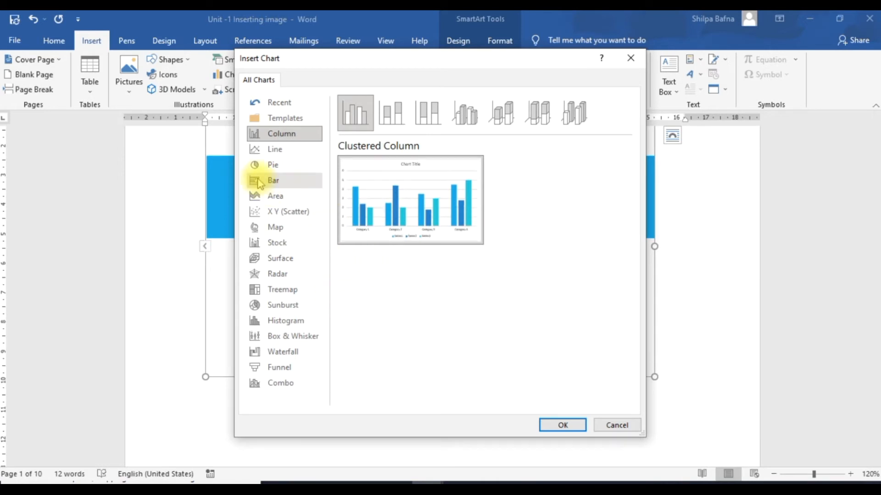
click(273, 166)
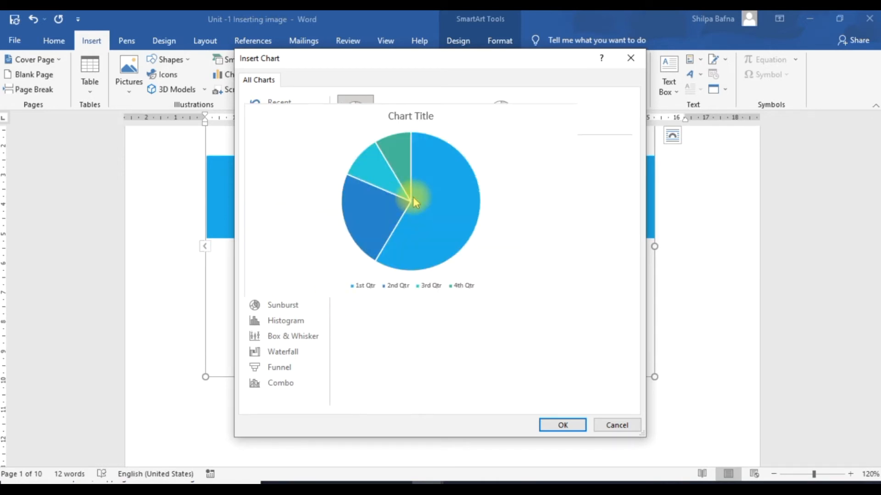
click(562, 425)
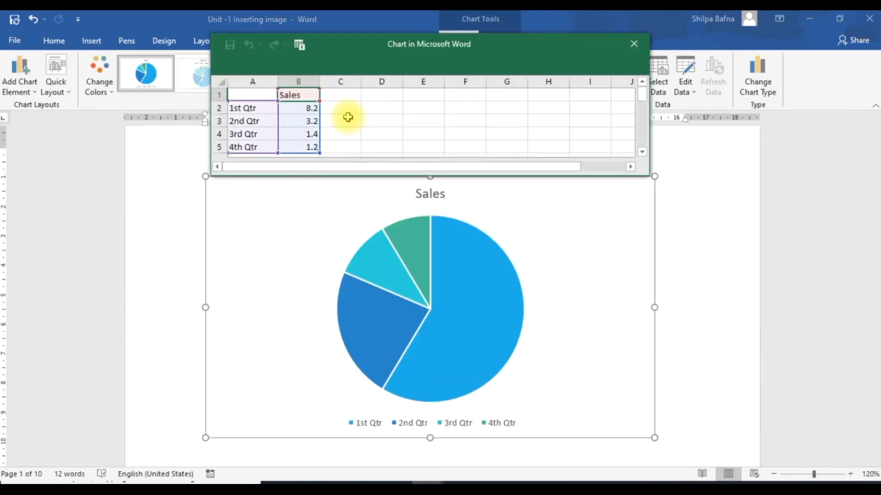
In the pie chart's data, rename the series as Marks and the first category as I st Term, and close the data sheet
text(Marks)
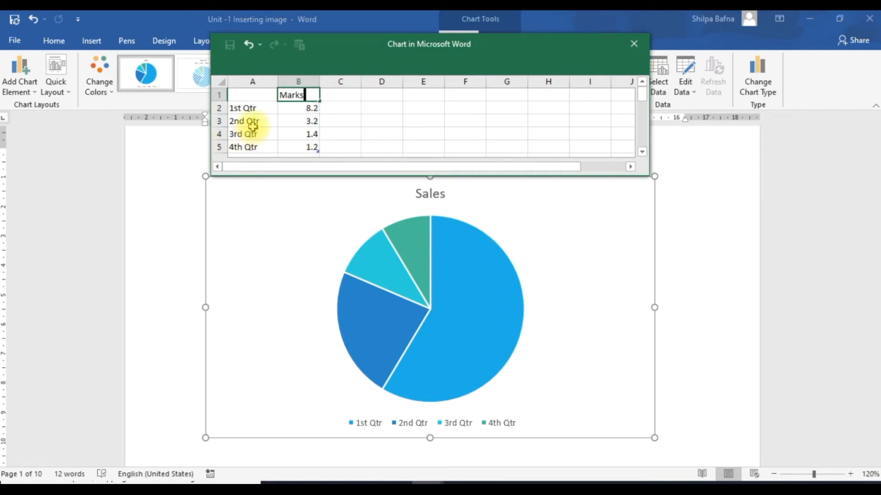
click(255, 107)
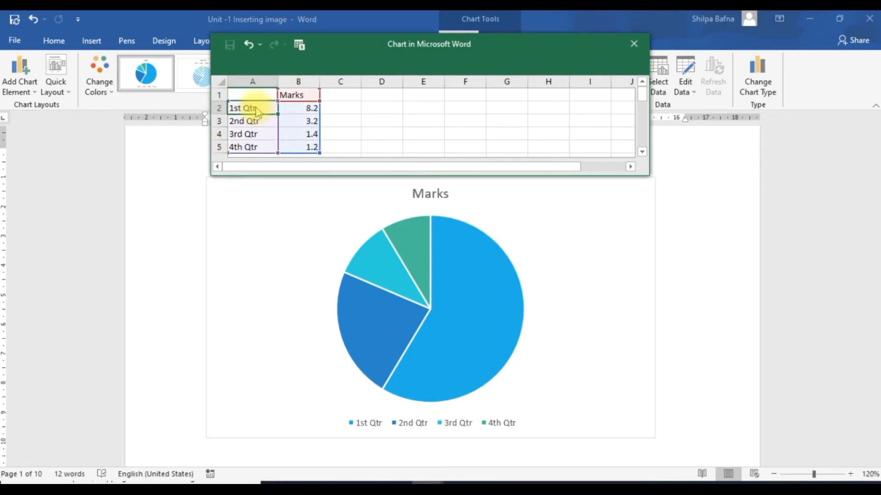
text(i)
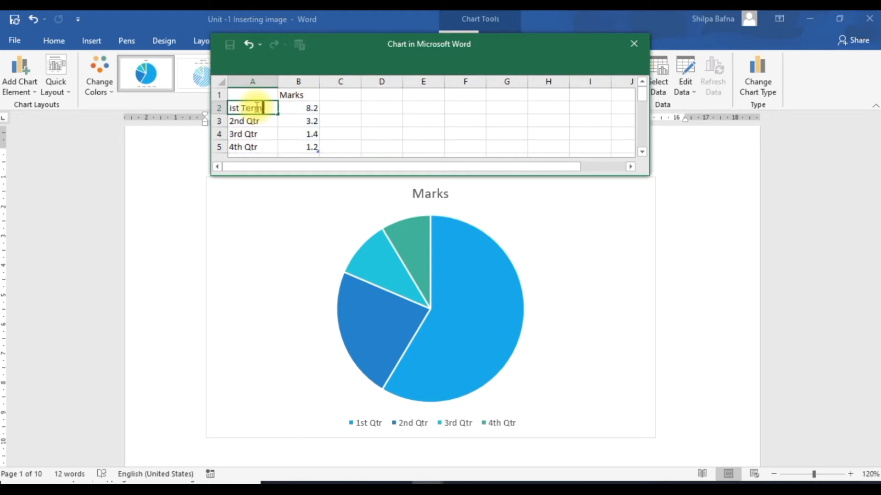
click(256, 108)
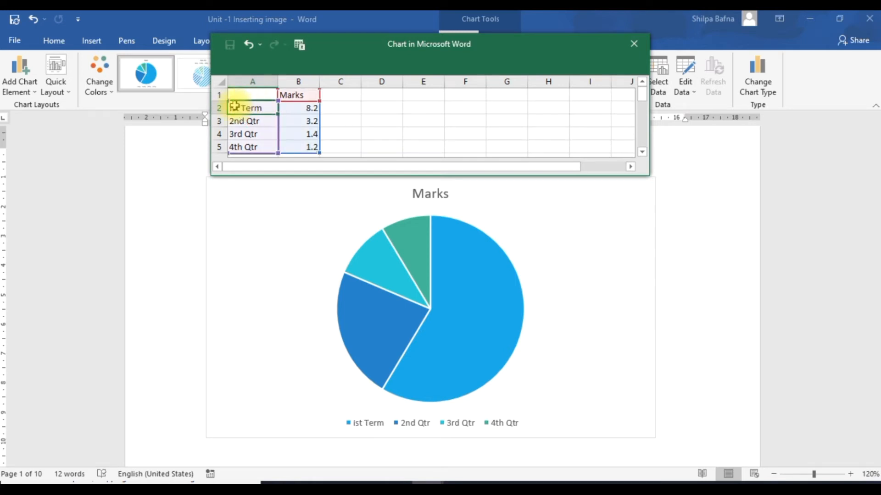
double_click(233, 107)
key(BackSpace)
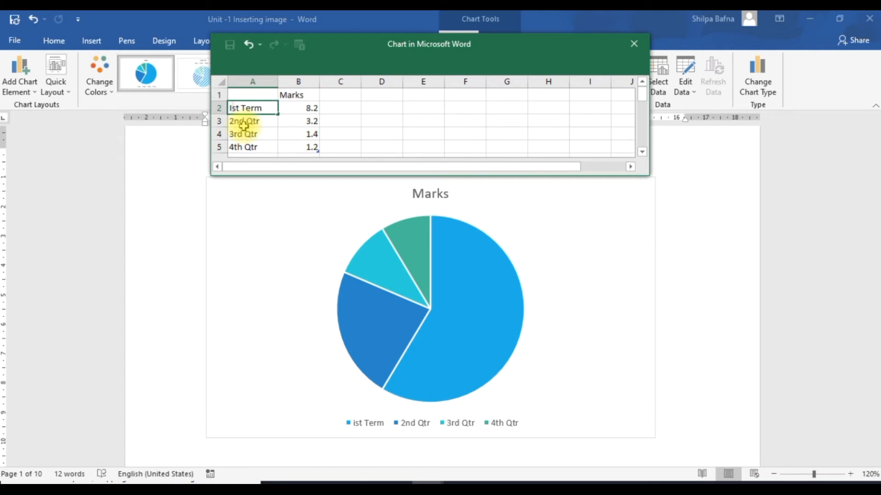
click(251, 125)
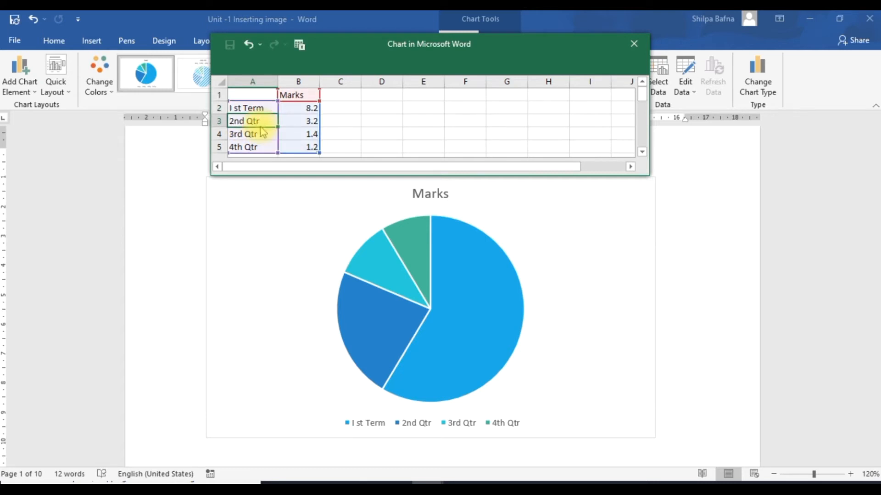
click(596, 271)
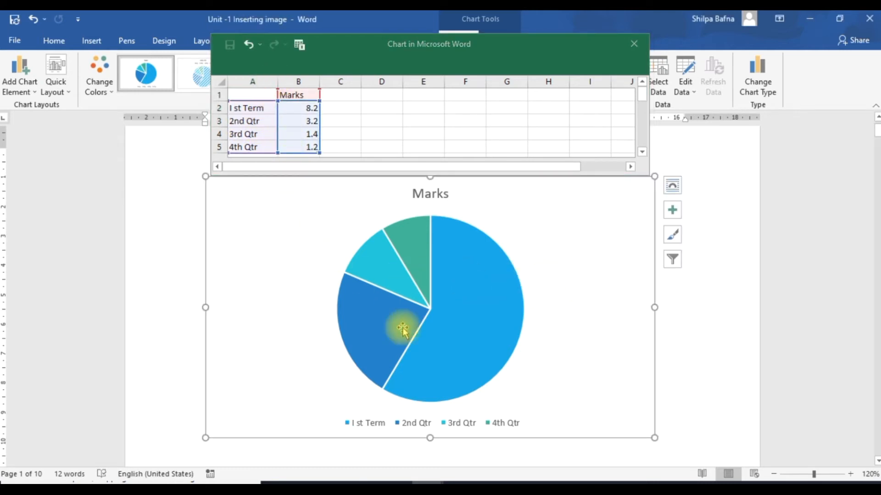
mouse_move(348, 271)
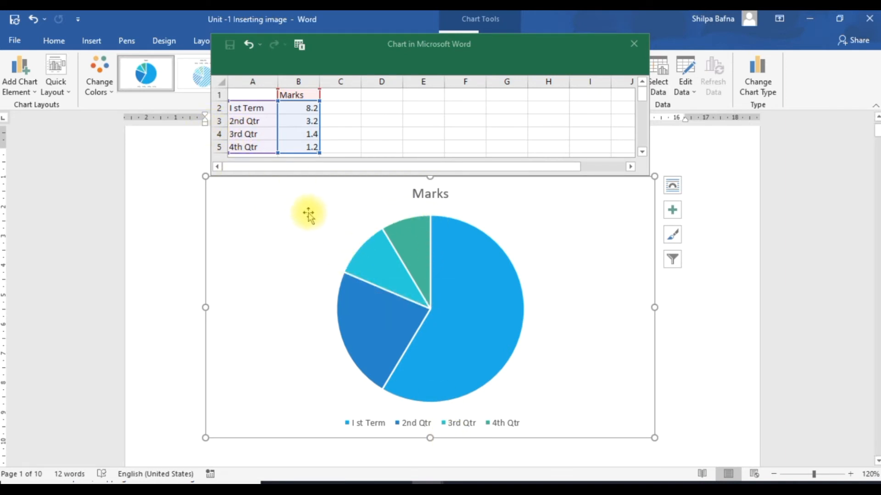
click(633, 43)
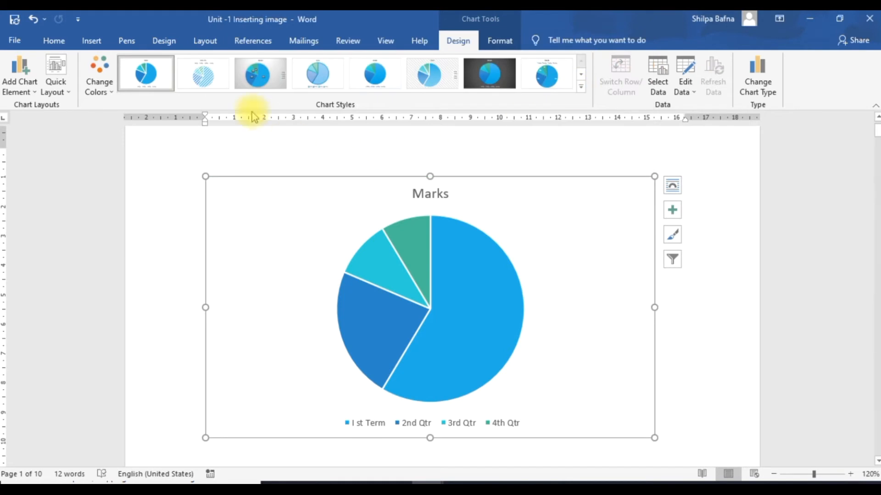
Try several chart styles on the Marks pie chart, ending with the dark-background style with percentage labels
click(203, 78)
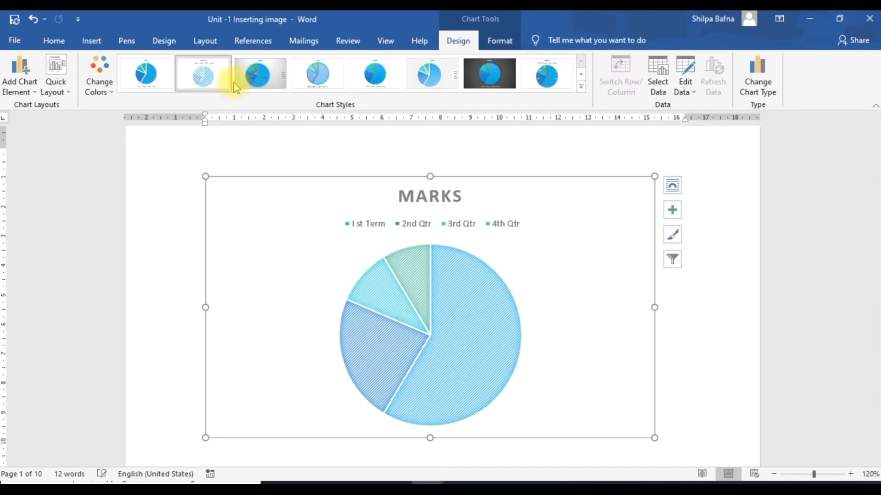
click(257, 85)
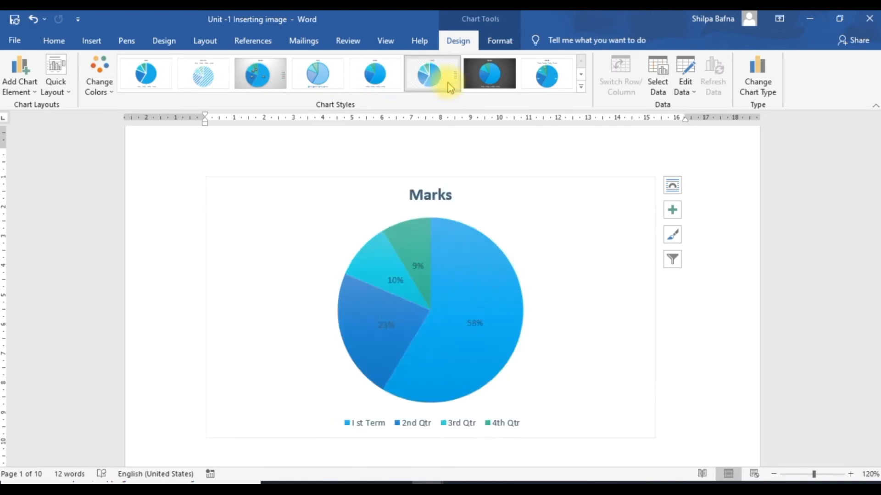
click(504, 77)
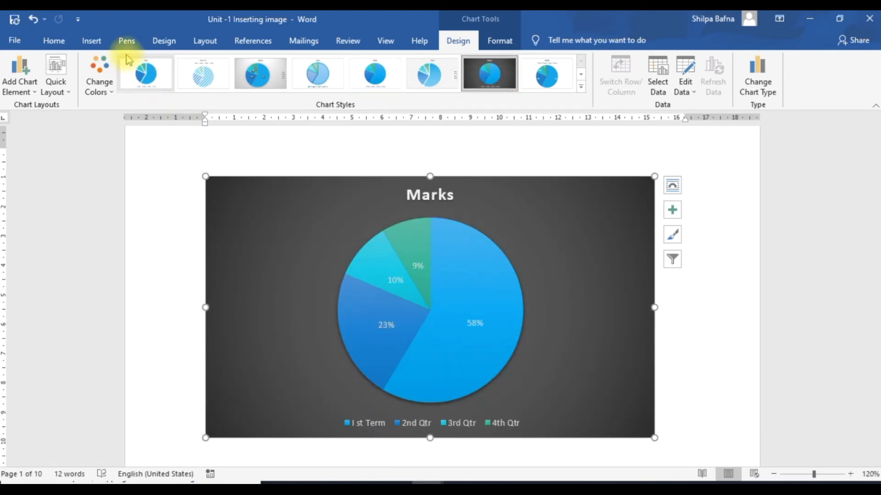
Insert a screen clipping of part of the file thumbnails in the folder window behind the document
click(91, 40)
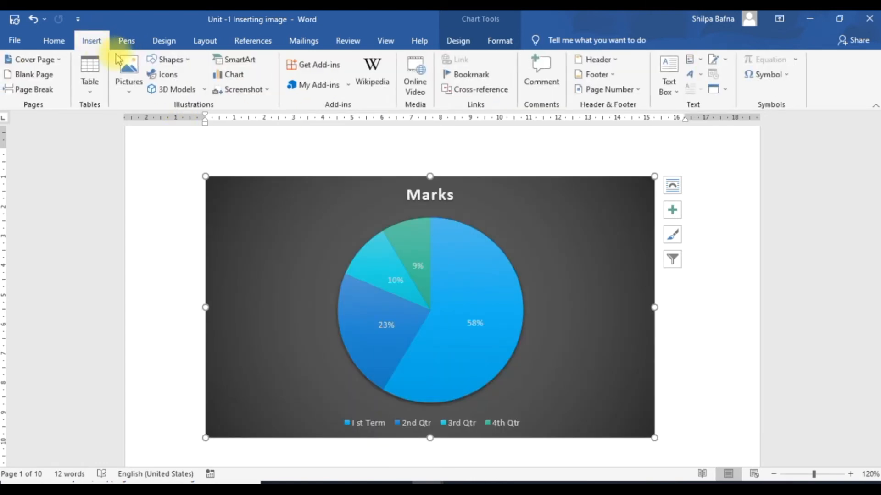
click(268, 90)
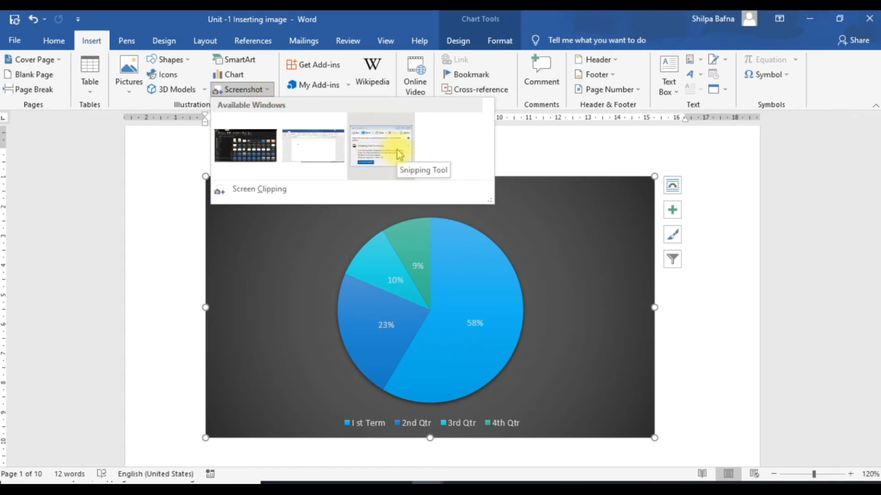
click(271, 195)
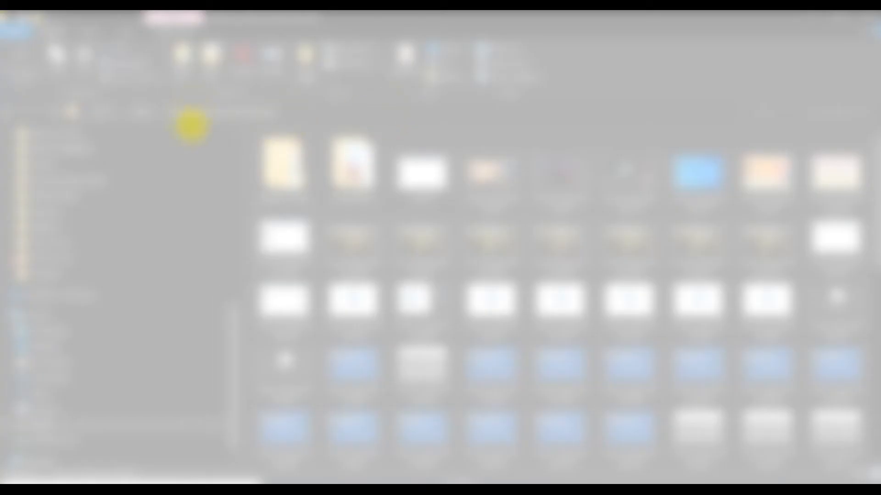
drag(254, 129, 594, 339)
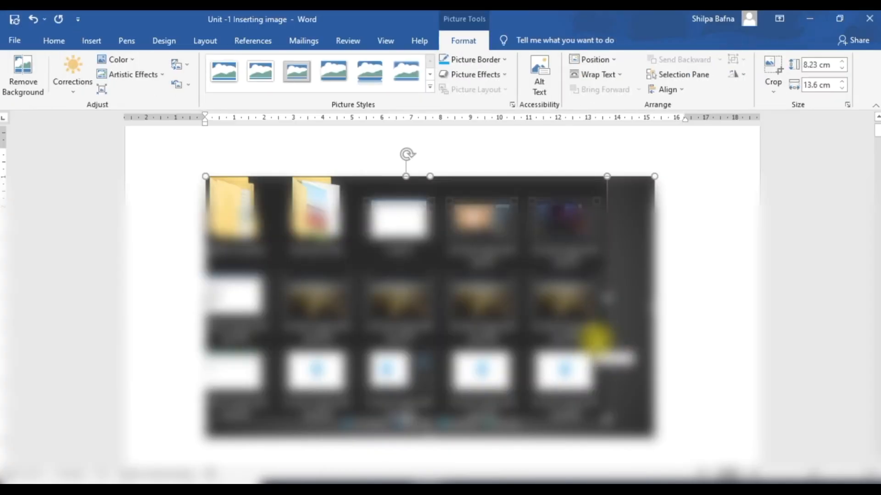
Clear the page by removing the screen clipping, the pie chart and the SmartArt graphic
click(94, 41)
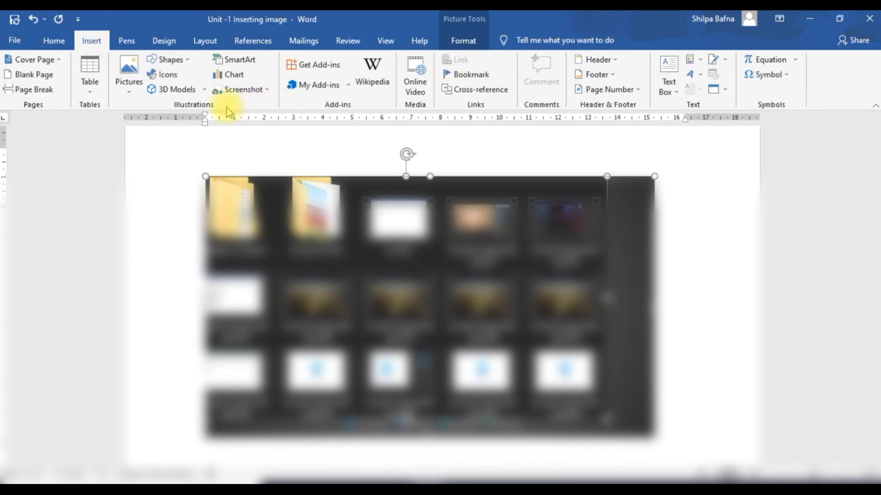
click(673, 152)
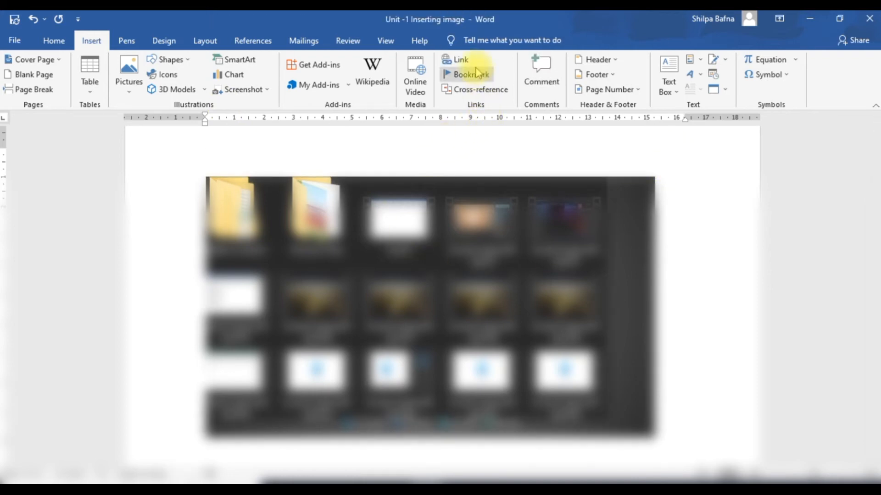
click(384, 183)
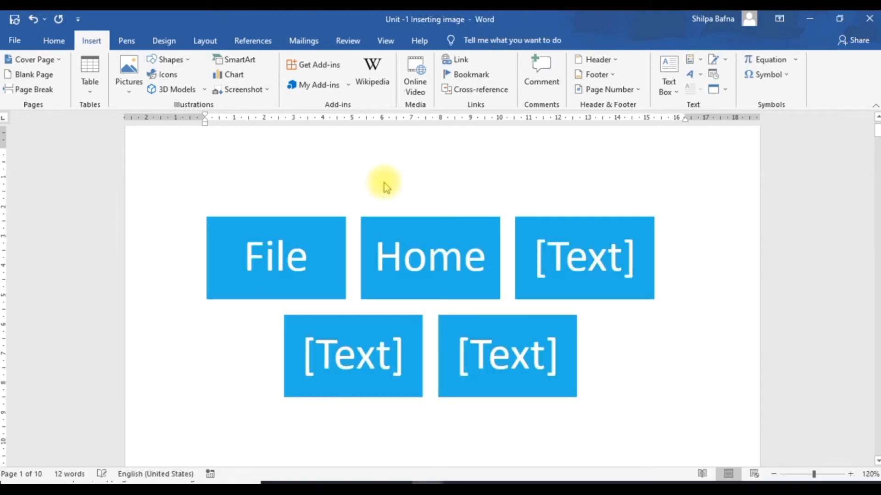
click(366, 187)
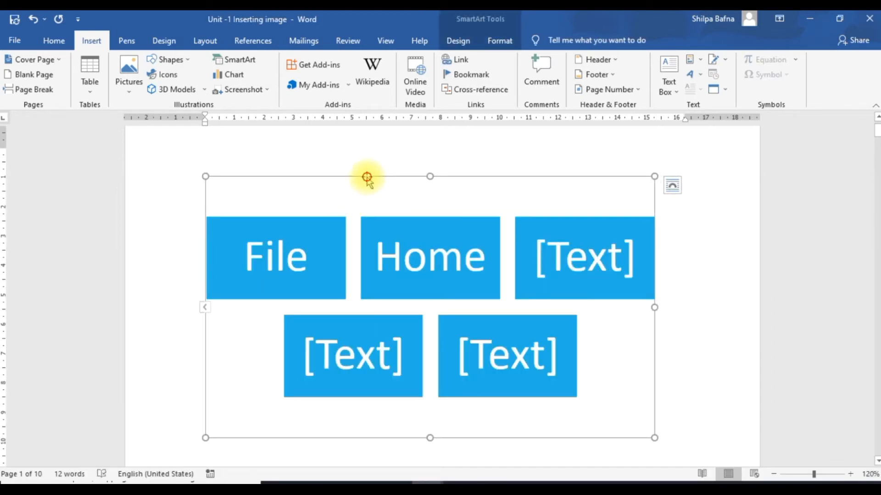
key(Delete)
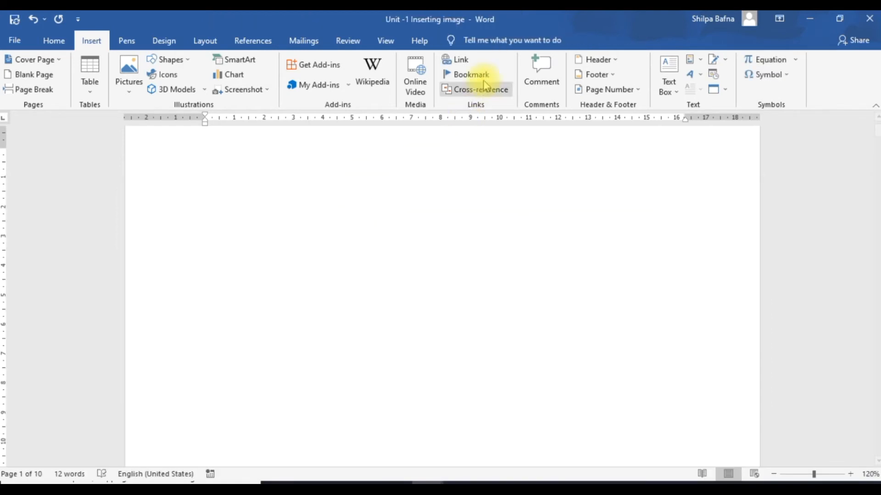
Start a hyperlink to the existing file Mysql Functions(Numeric).ppt in the Power Point Presentations folder
click(472, 69)
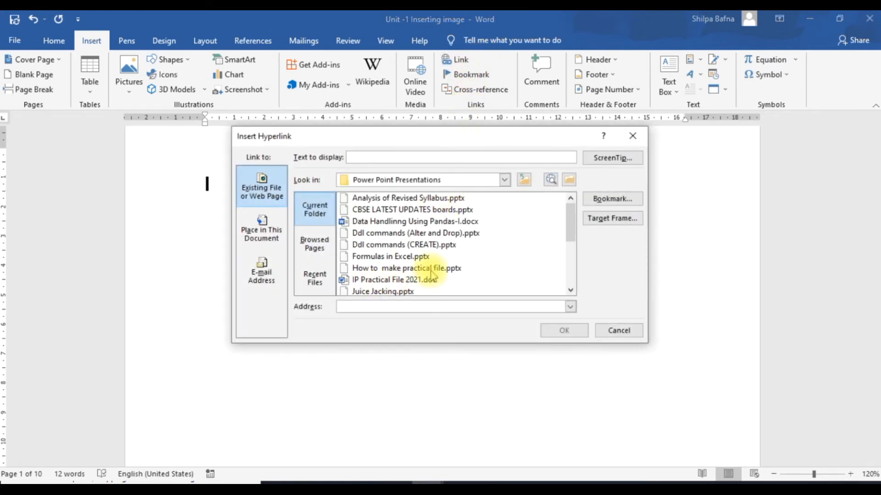
scroll(444, 236, down, 1)
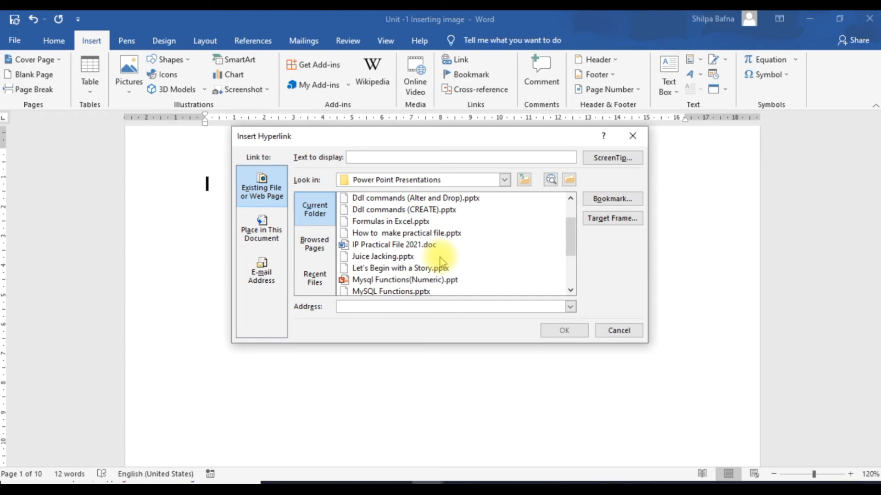
scroll(439, 262, down, 1)
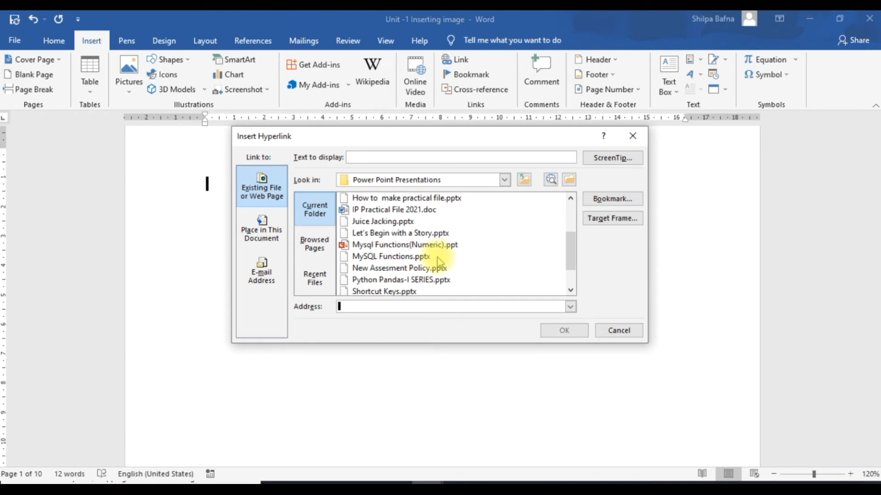
click(440, 244)
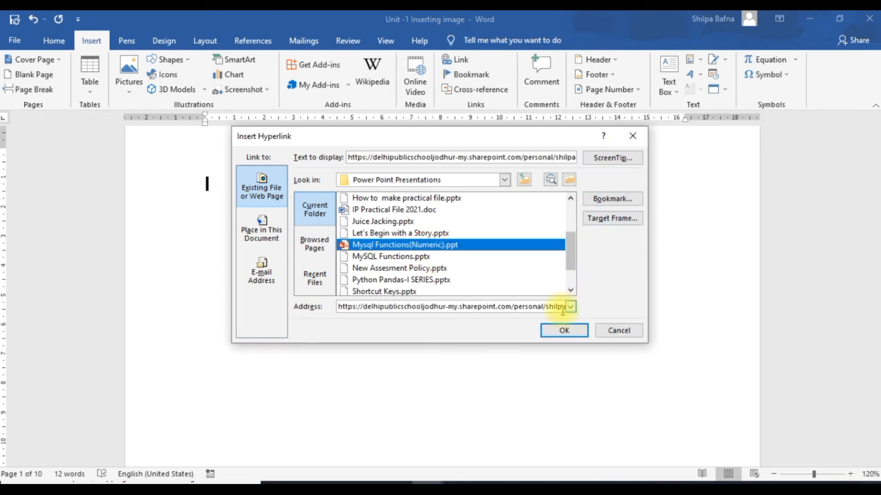
Give the hyperlink the ScreenTip "This file is for DBMS" and insert it into the document
click(597, 157)
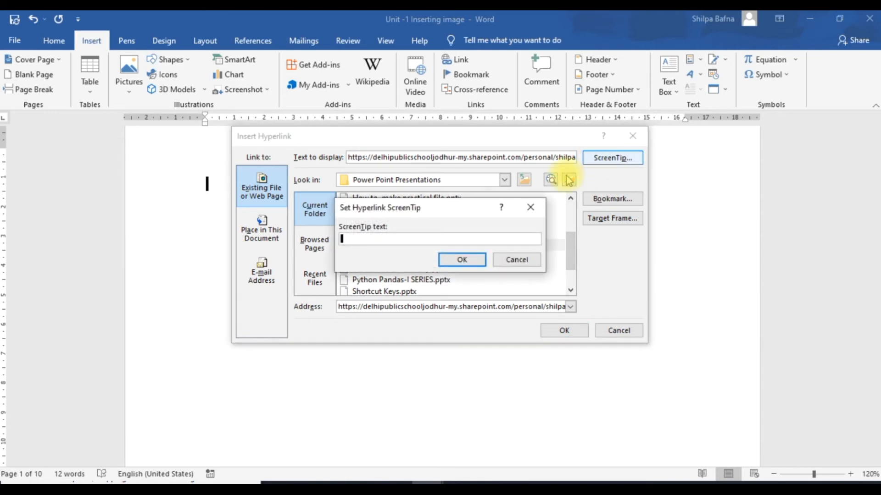
click(367, 244)
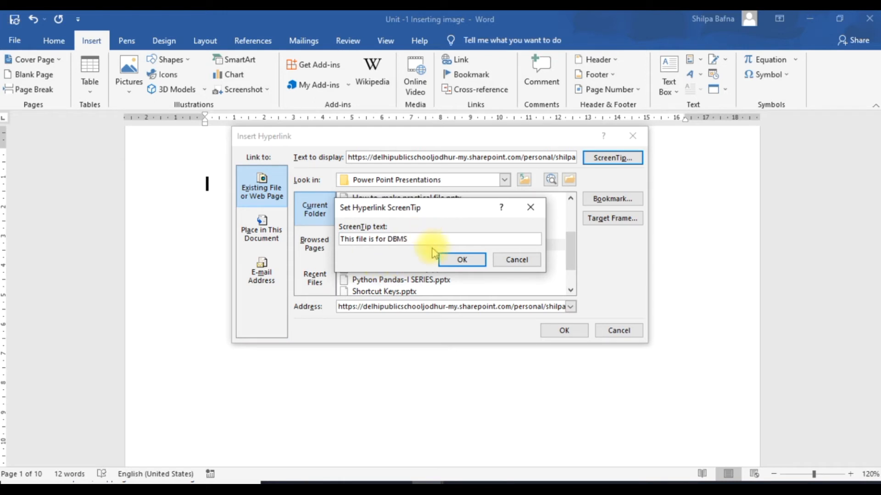
click(456, 260)
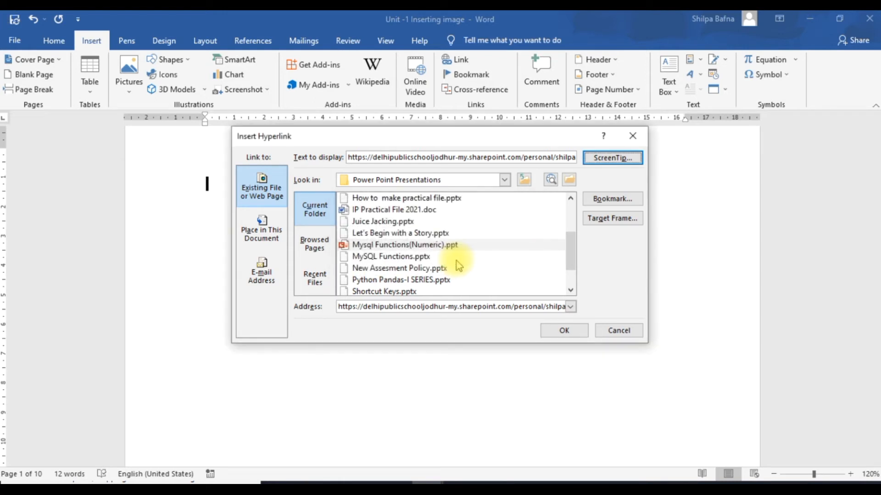
click(564, 331)
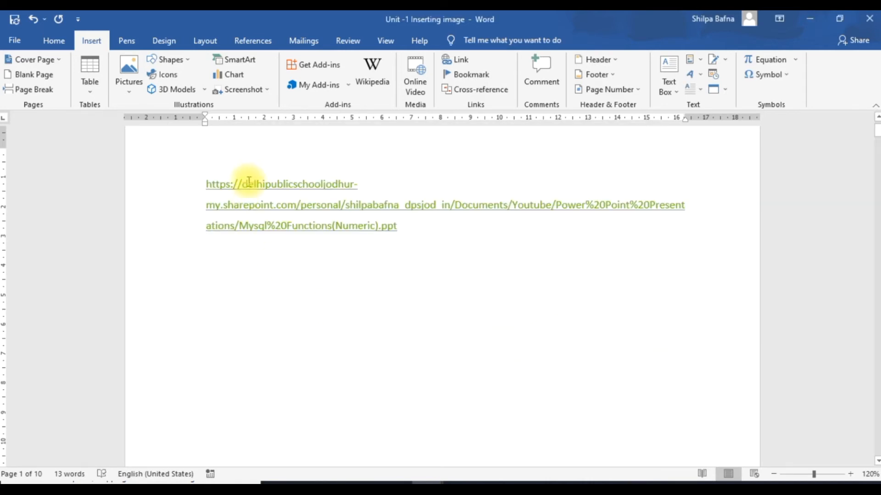
Follow the hyperlink, sign in with the Windows-connected account to open the presentation, and return to the Unit -1 Inserting image document in Word
mouse_move(262, 181)
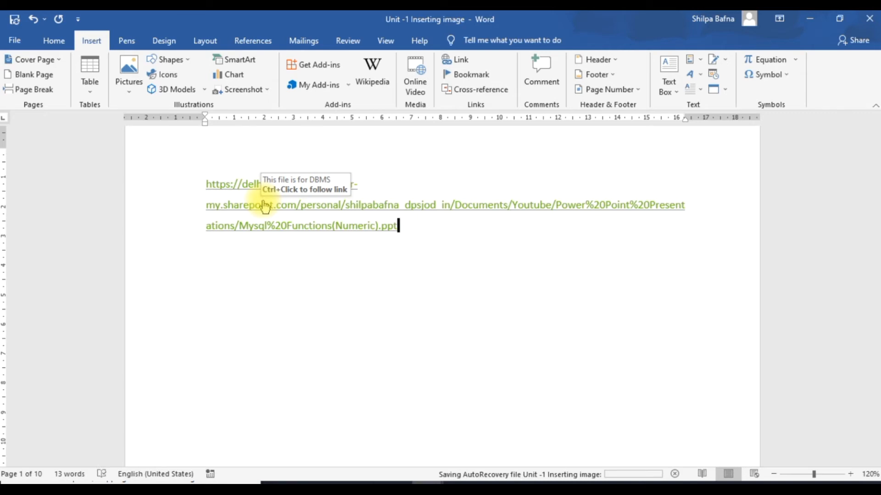
ctrl+click(262, 201)
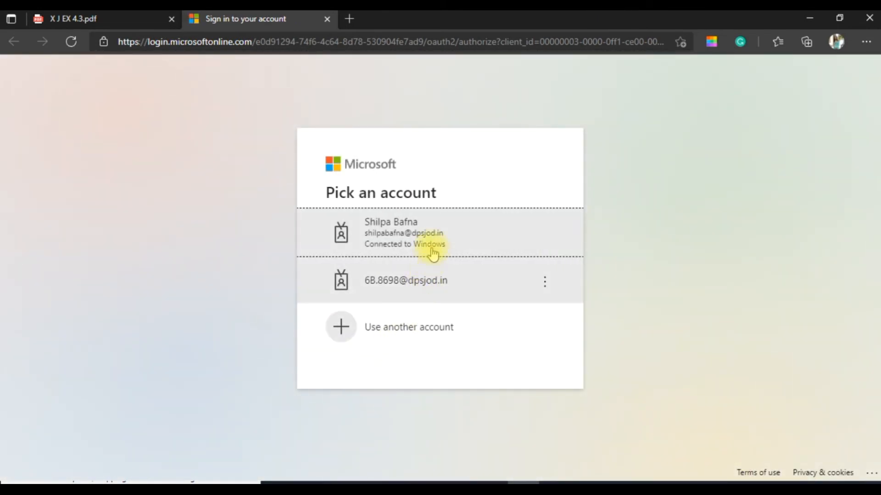
click(434, 244)
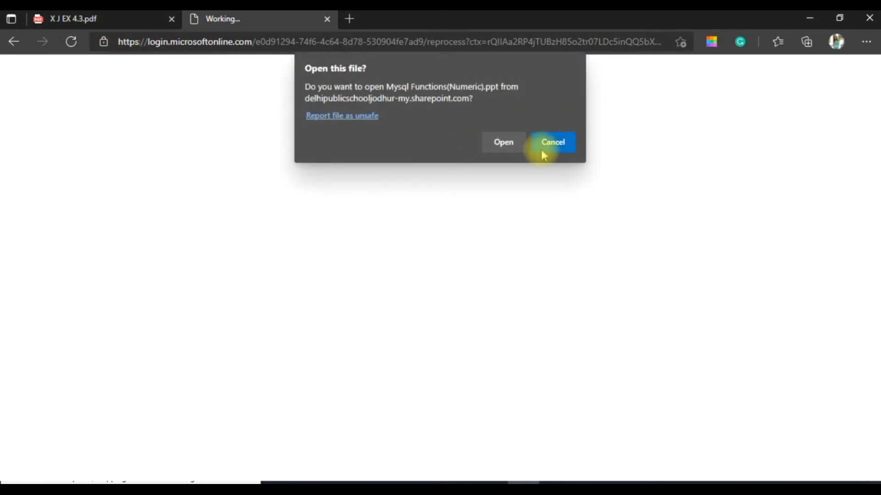
click(511, 142)
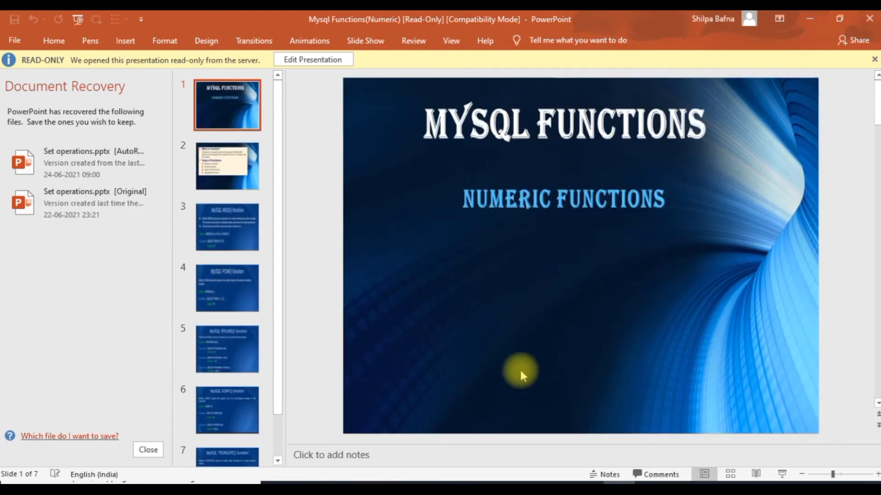
mouse_move(422, 482)
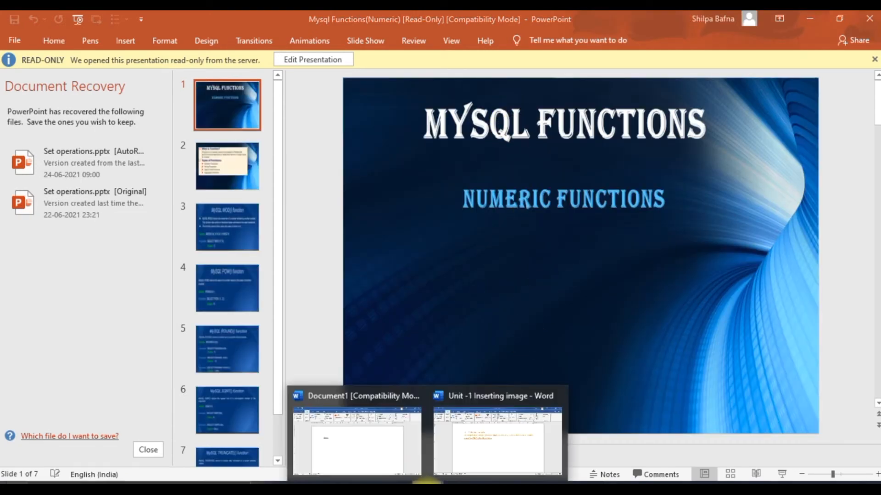
click(463, 443)
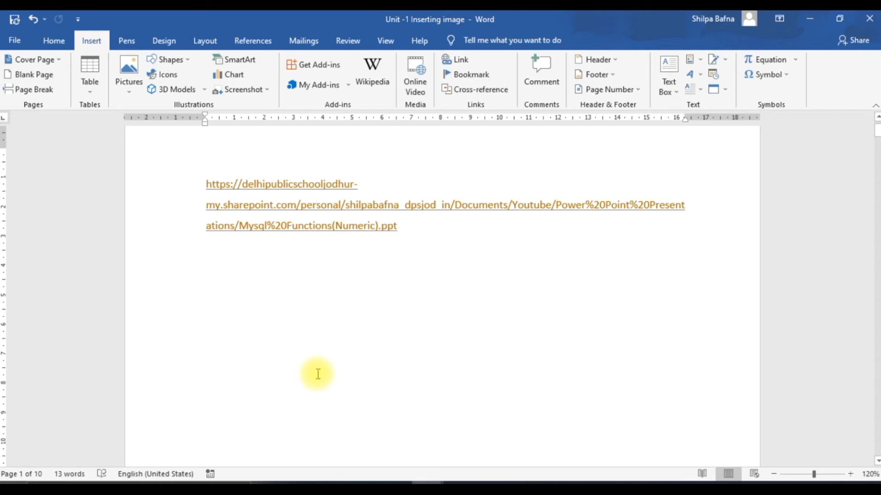
Add a bookmark named HOME at the end of the hyperlink and start a new line below it
click(468, 78)
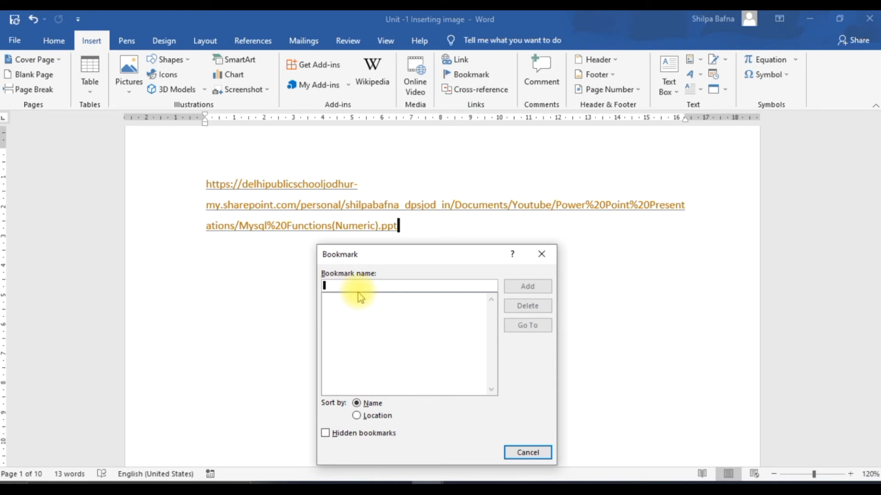
text(HOME)
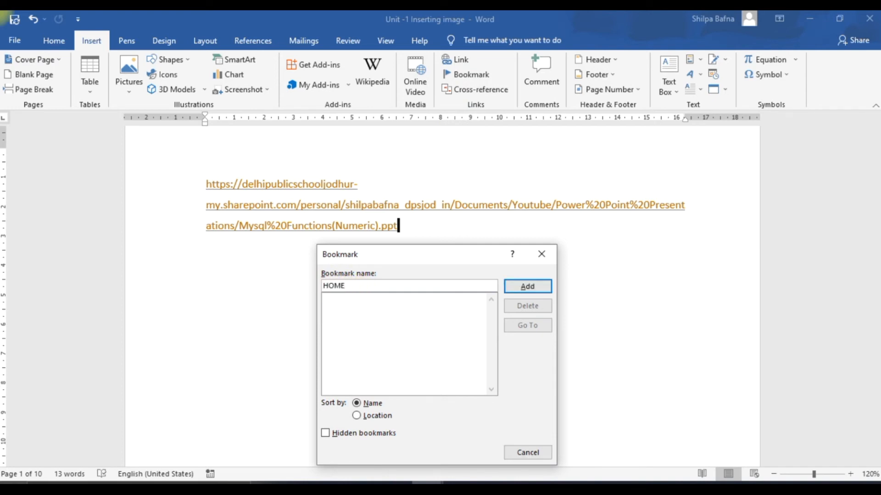
click(546, 287)
key(Return)
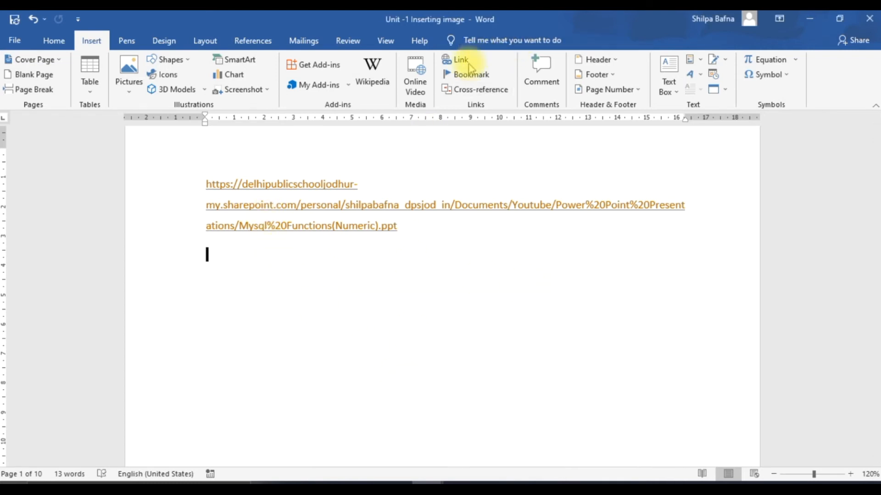
Go to the bookmark HOME and close the Bookmark dialog
click(472, 74)
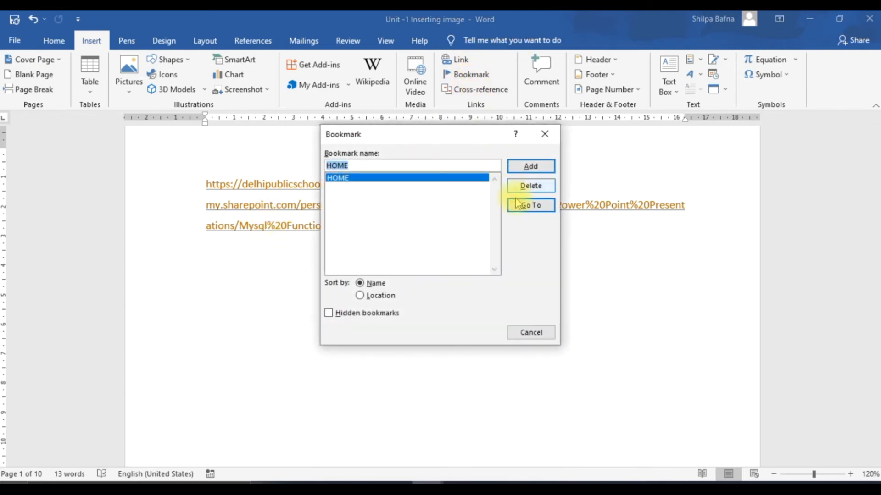
click(528, 207)
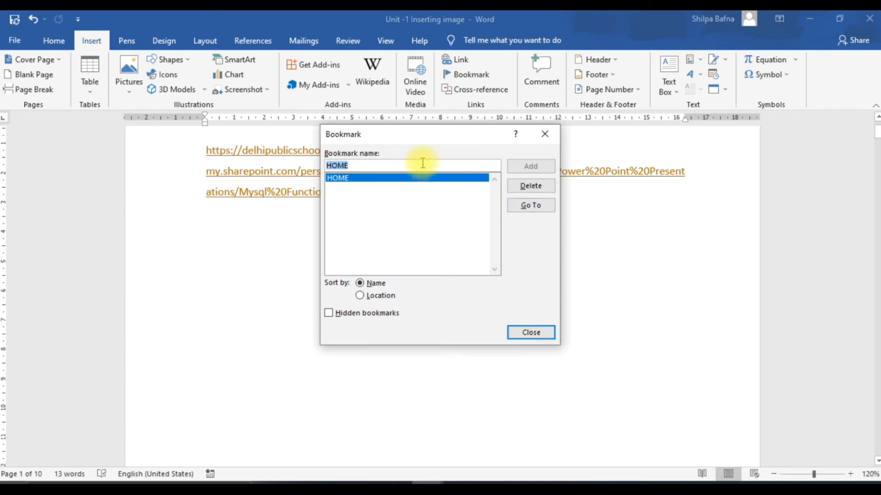
click(523, 333)
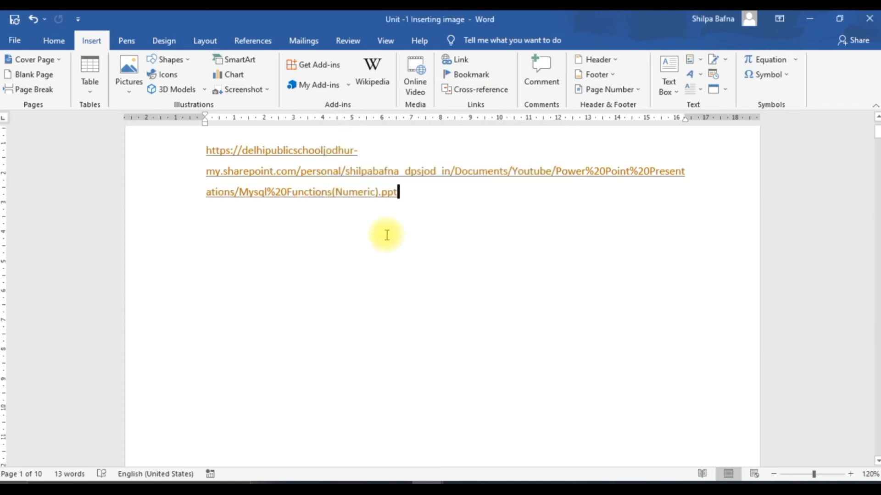
Add the filler lines hdjfh, sdkjdjkd and dfjfj below the hyperlink and insert the purple balloon picture from this device
click(402, 192)
key(Return)
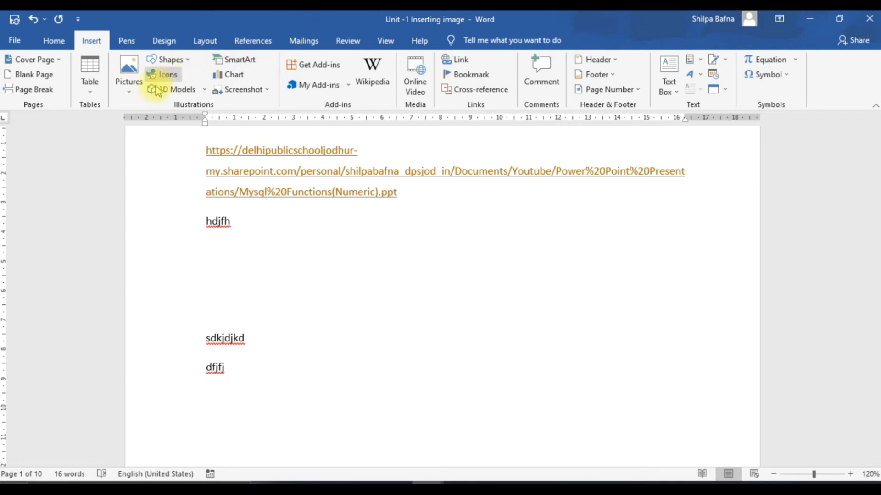
click(129, 84)
click(142, 122)
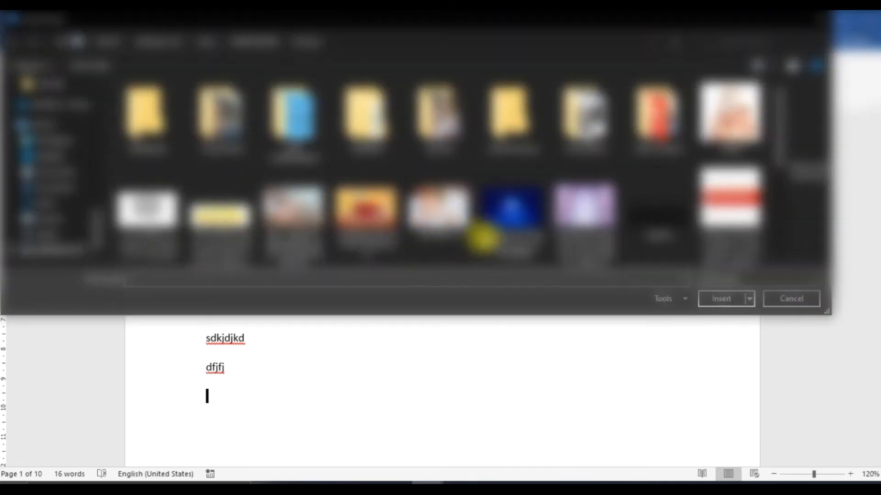
click(721, 299)
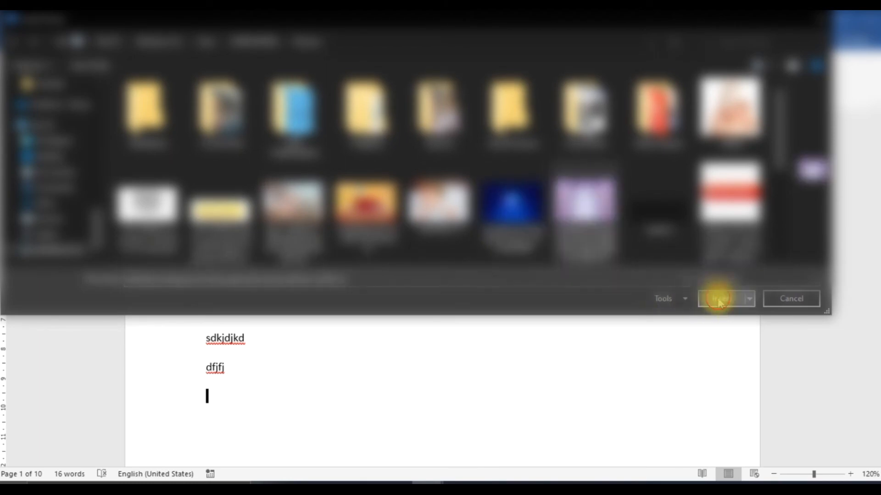
scroll(546, 280, down, 7)
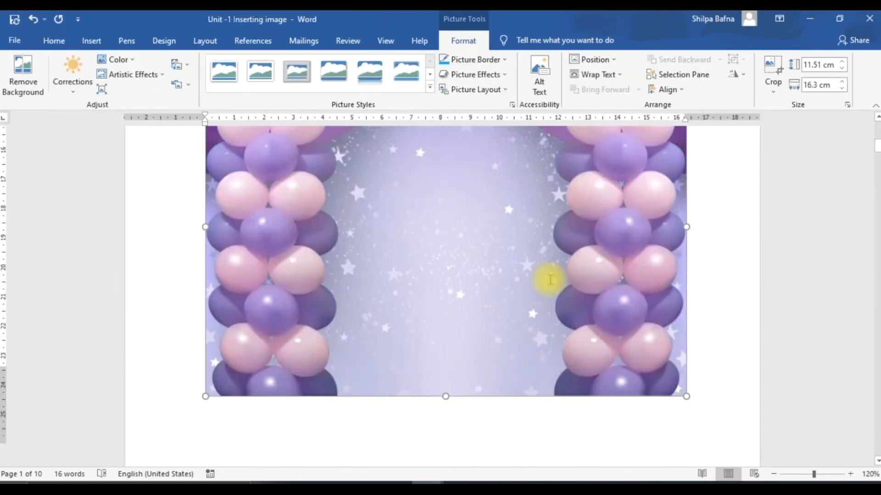
Enter the filler lines Dffff, Dfjfj and fdjfj at the start of page 2, after the balloon picture
click(356, 278)
text(dffff)
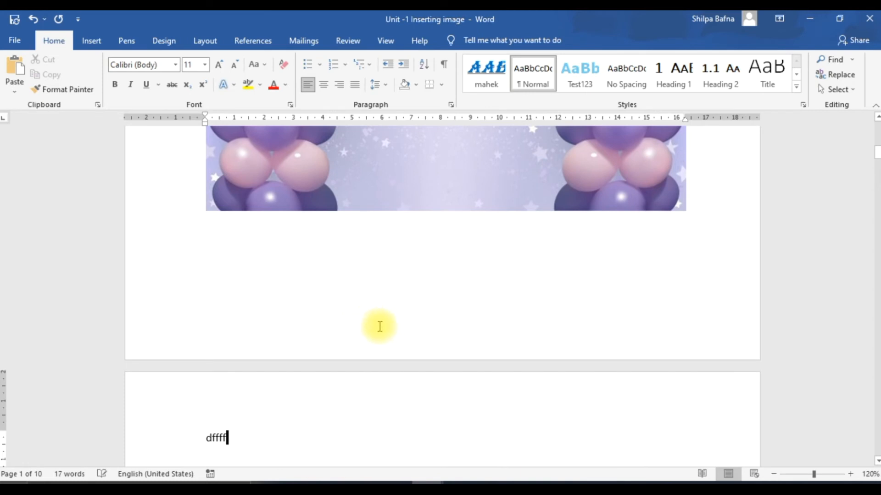
key(Return)
text(dfjfj)
key(Return)
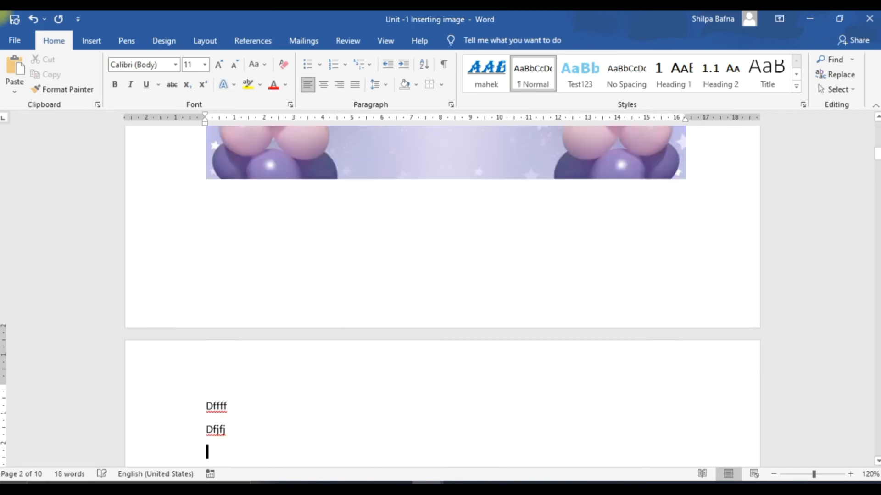
text(fdjfj)
scroll(749, 364, down, 2)
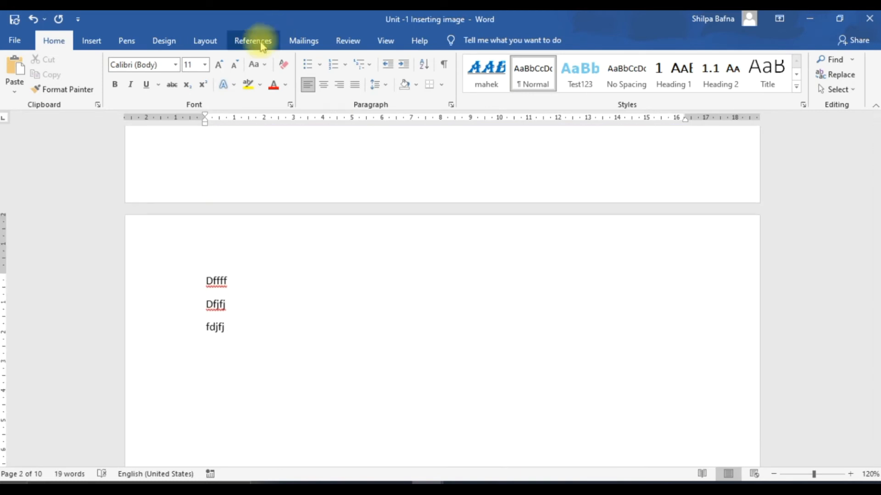
Insert the sitting cat from the Low Poly category of the stock 3D models beside the fdjfj line
click(94, 41)
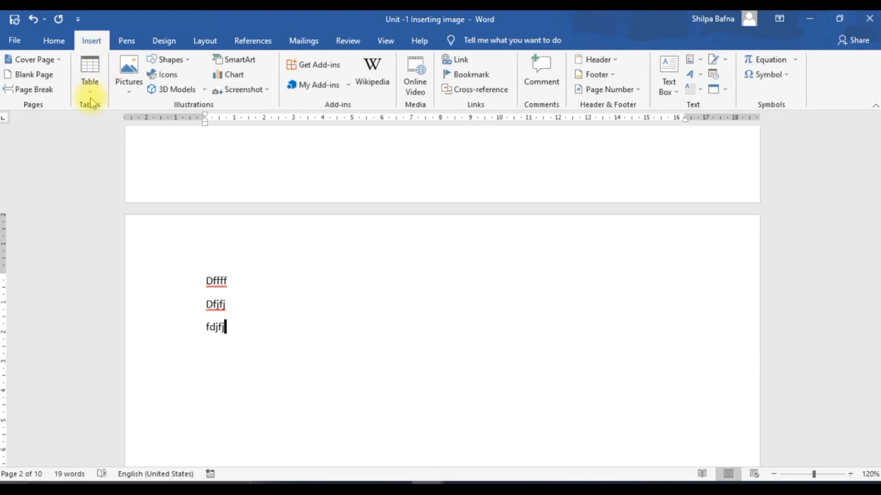
click(204, 89)
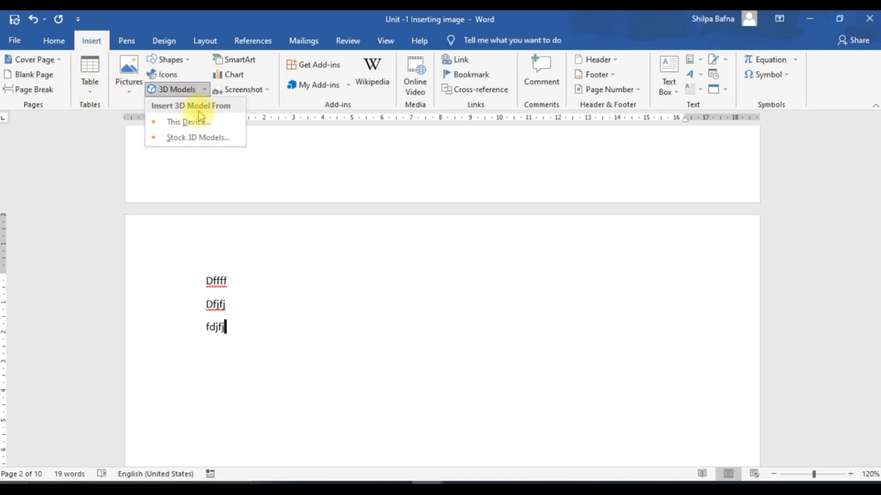
click(197, 137)
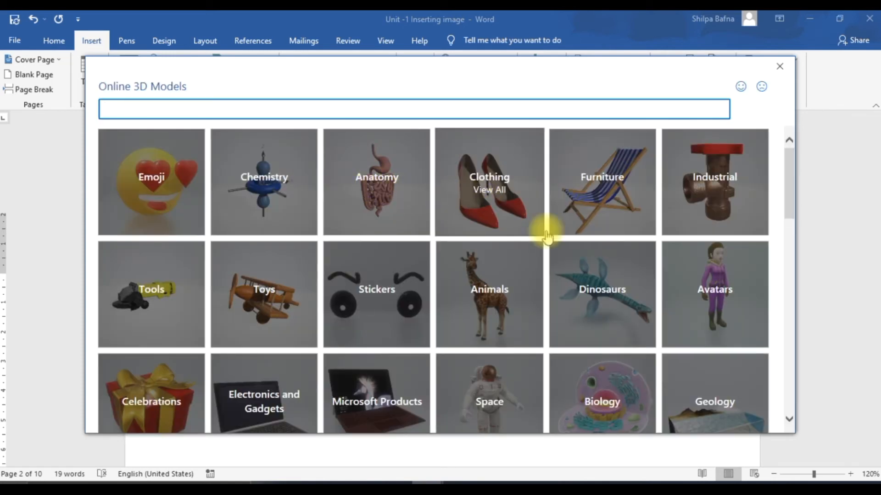
scroll(536, 257, down, 10)
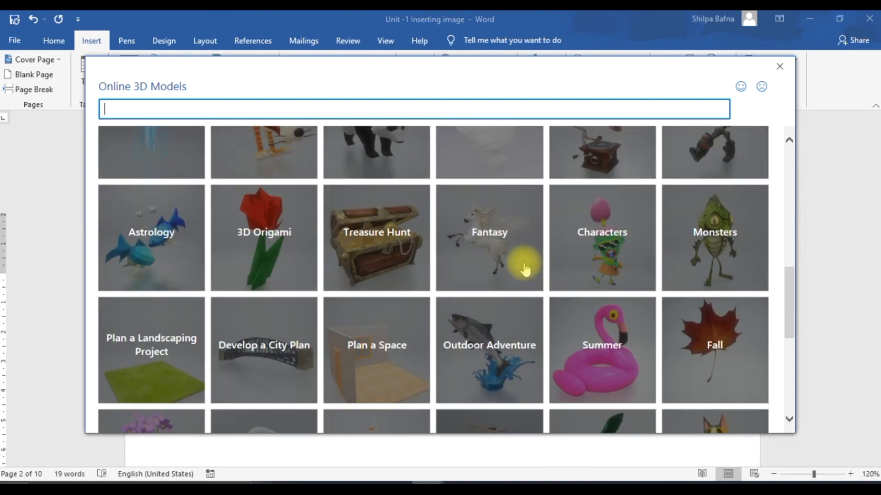
scroll(514, 280, down, 3)
scroll(545, 303, up, 3)
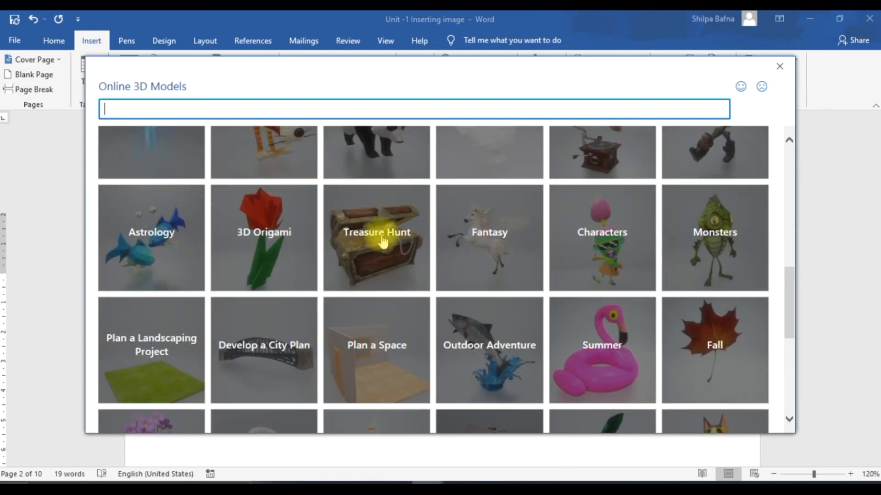
click(360, 162)
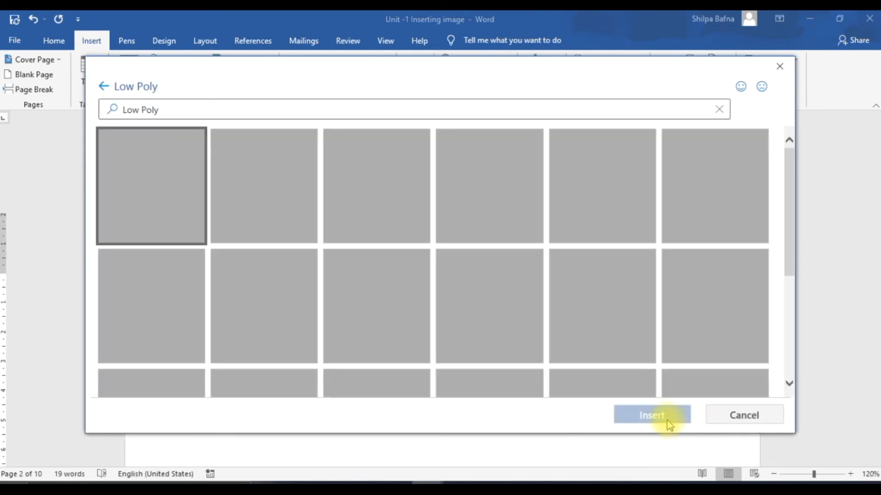
click(667, 419)
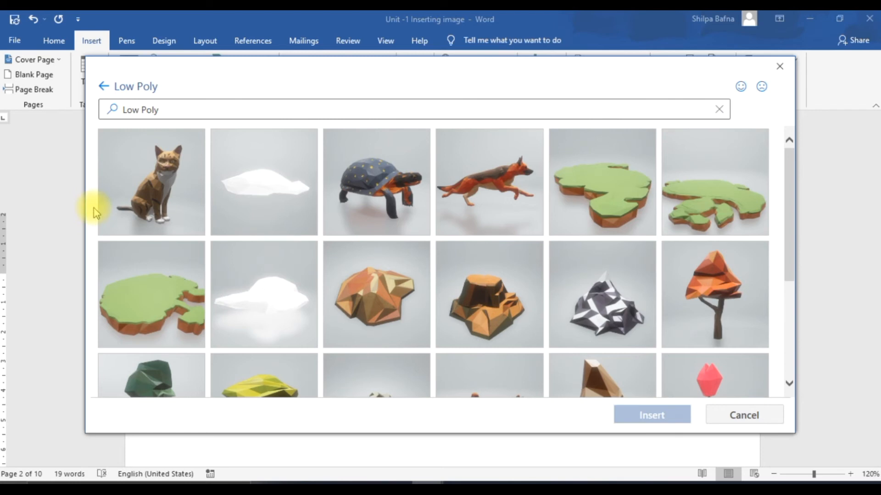
click(171, 153)
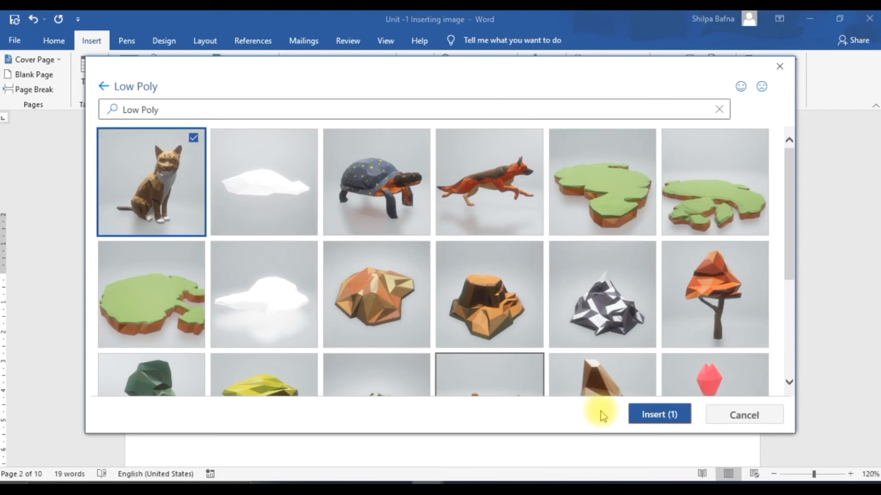
click(645, 414)
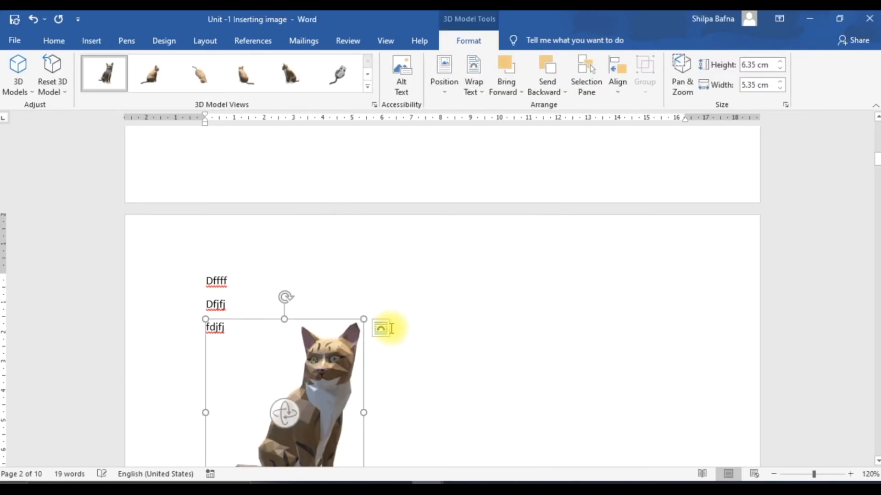
Place the cursor before Dffff on page 2 and add the existing bookmark name HOME there
scroll(378, 371, up, 10)
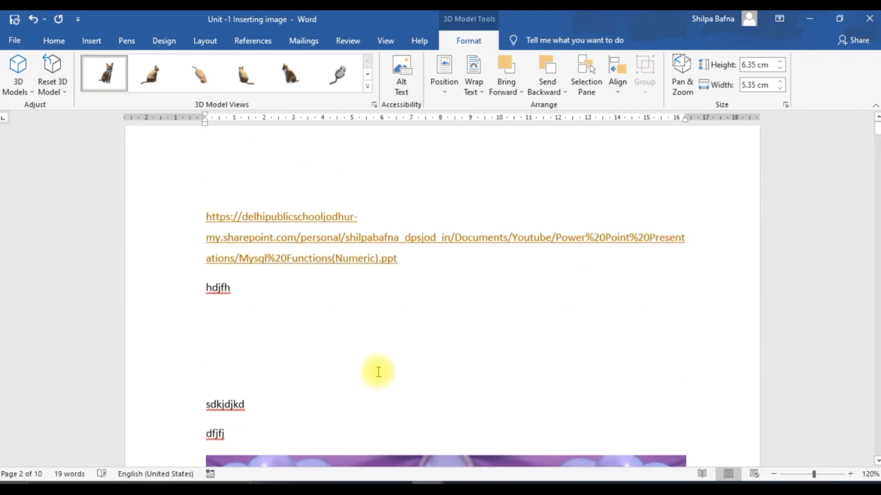
scroll(379, 371, down, 10)
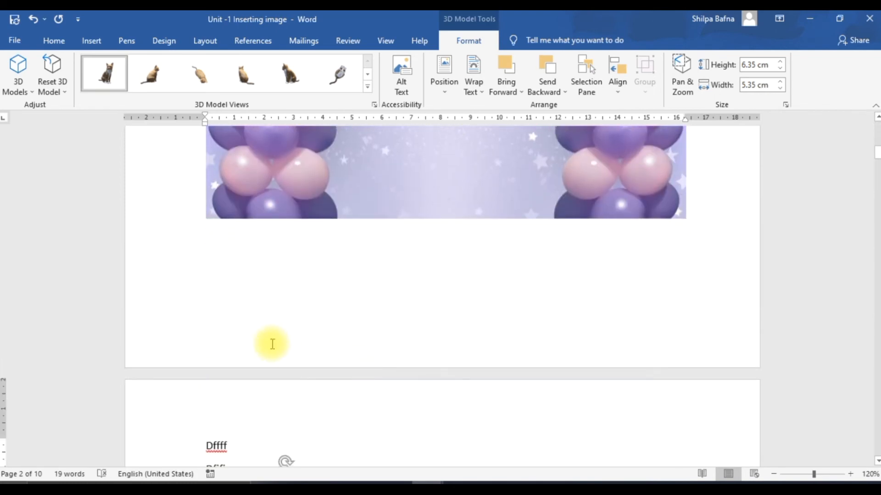
click(204, 446)
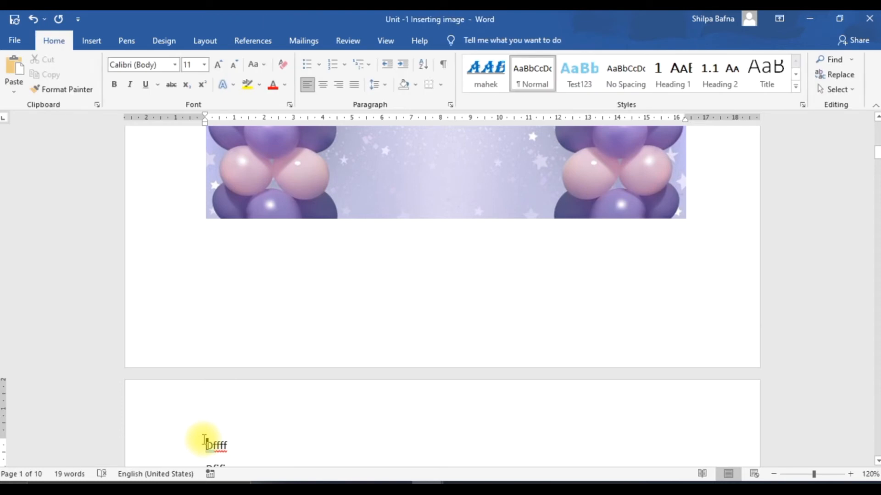
scroll(229, 418, down, 5)
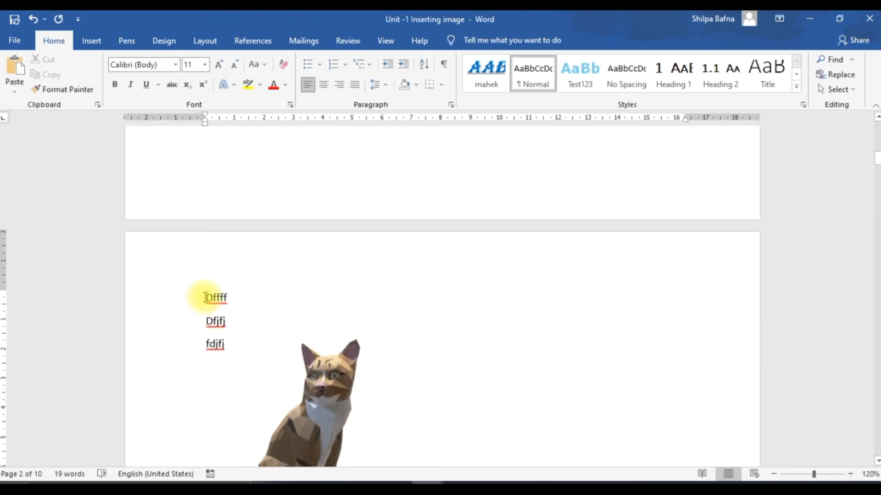
click(91, 40)
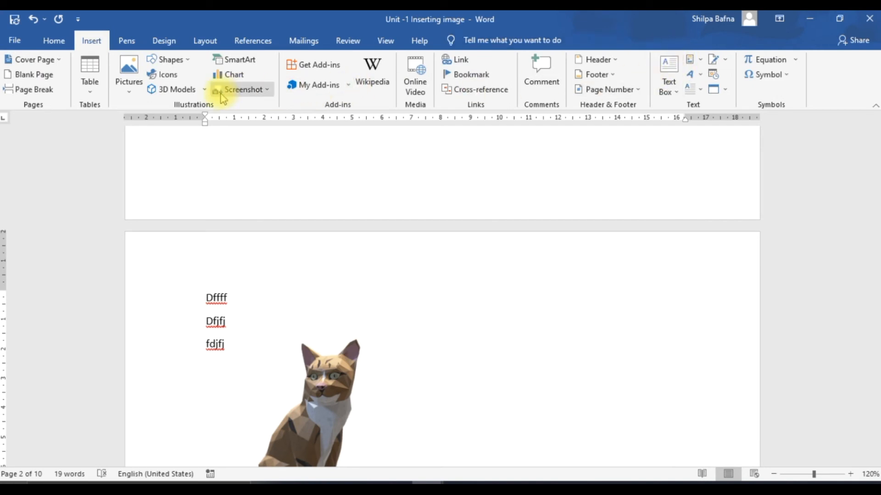
click(483, 75)
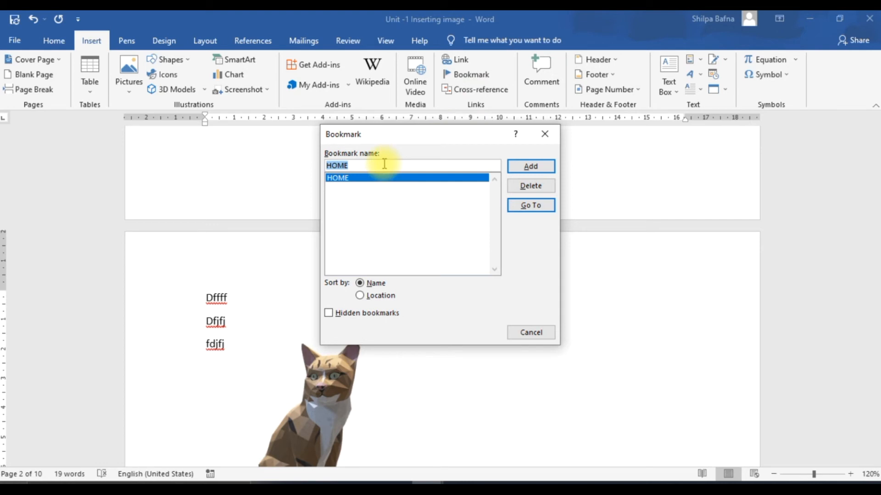
click(518, 168)
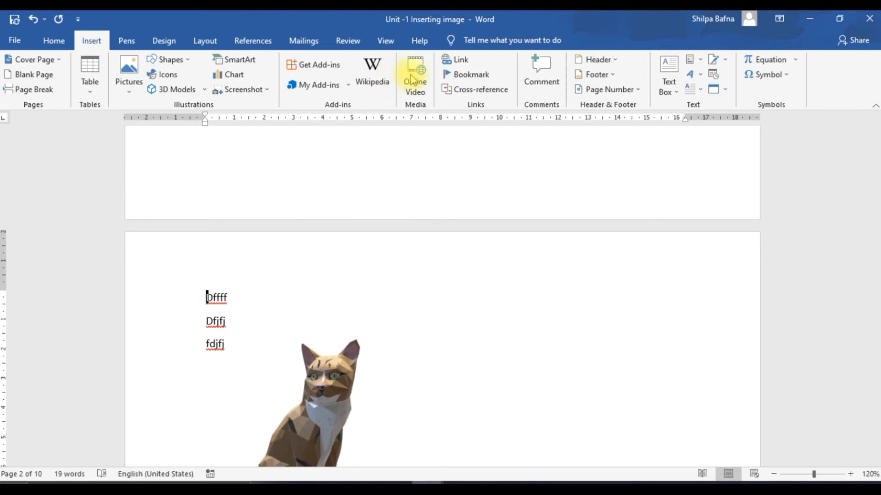
Add a second bookmark named Cat at the start of the Dffff line
click(473, 74)
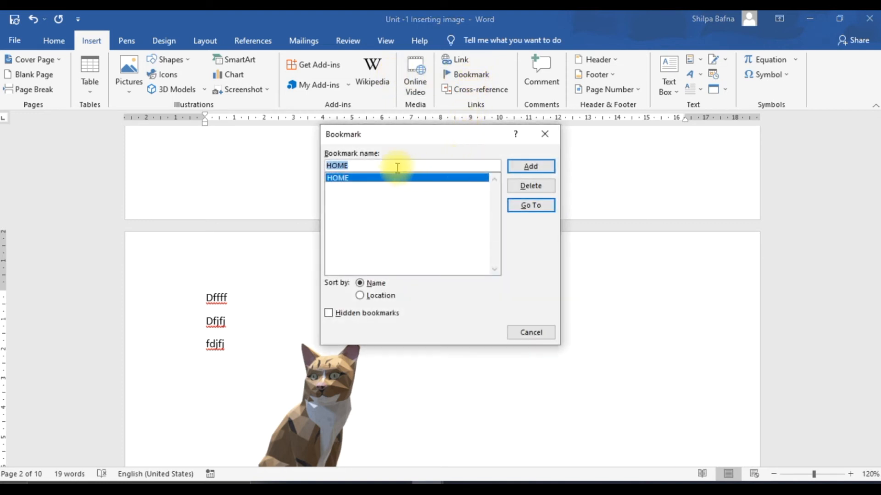
text(Cat)
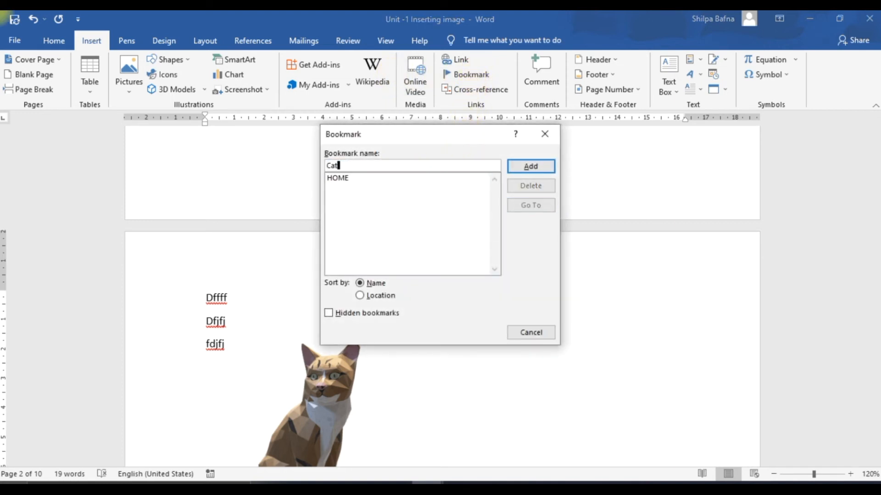
click(523, 166)
Place the cursor in the link on page 1, jump to the Cat bookmark through the Bookmark dialog, and close it
scroll(419, 257, up, 15)
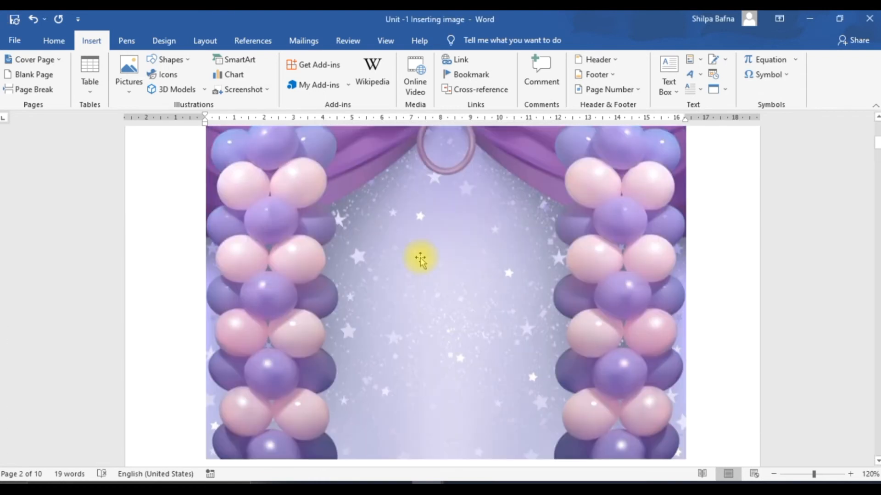
click(352, 255)
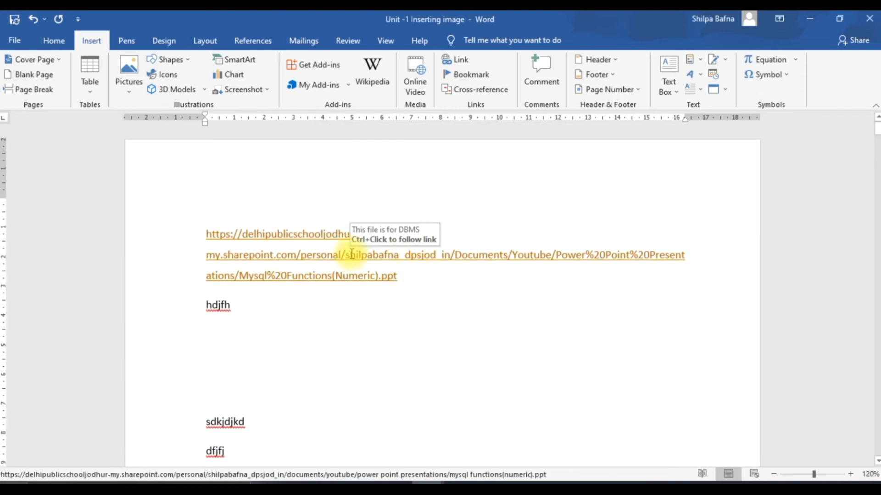
click(483, 75)
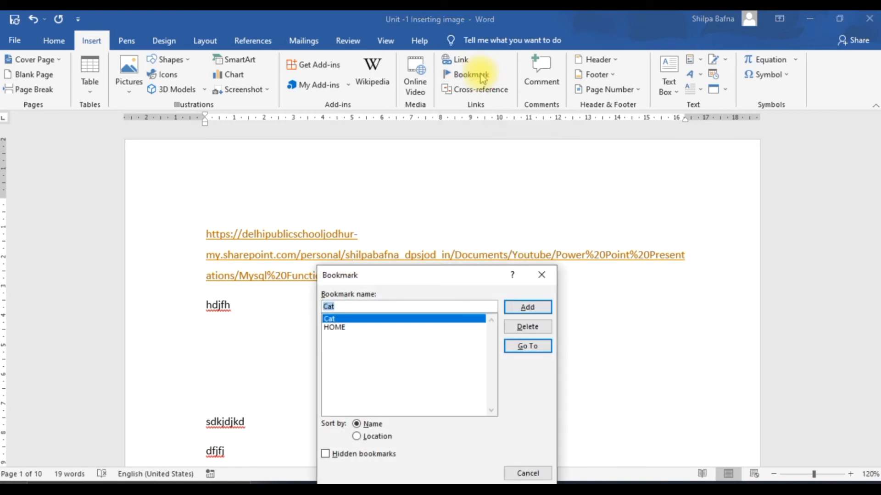
click(526, 349)
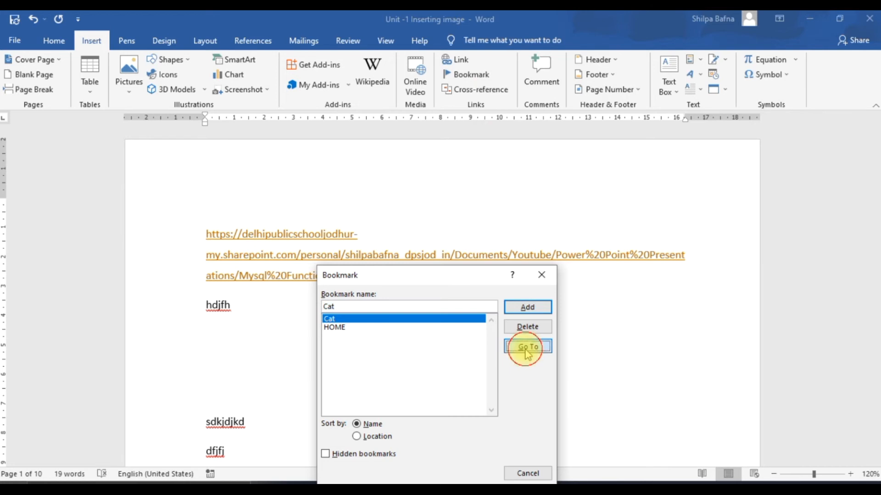
drag(449, 277, 712, 161)
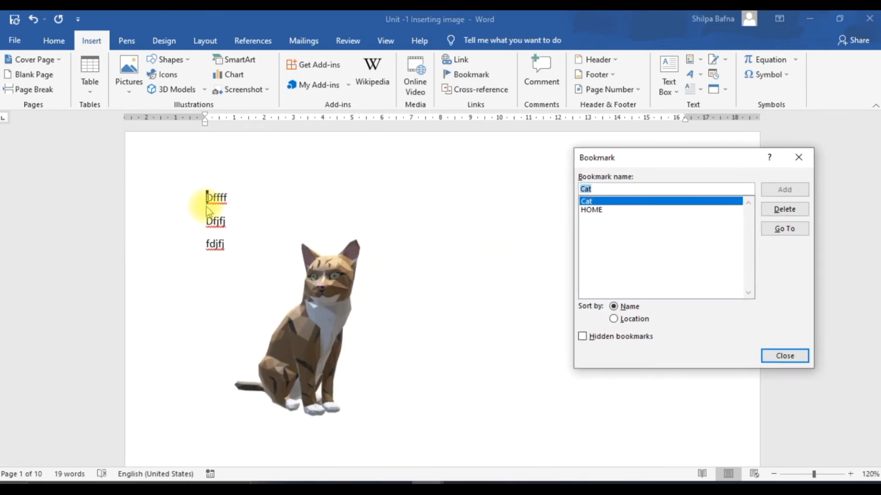
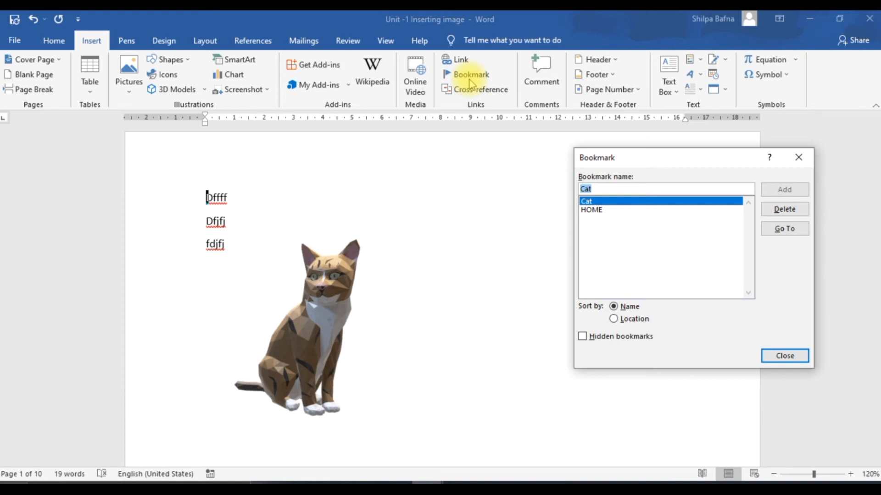
click(792, 358)
Insert a hyperlinked cross-reference to the bookmark text of HOME before Dffff on page 2
click(470, 94)
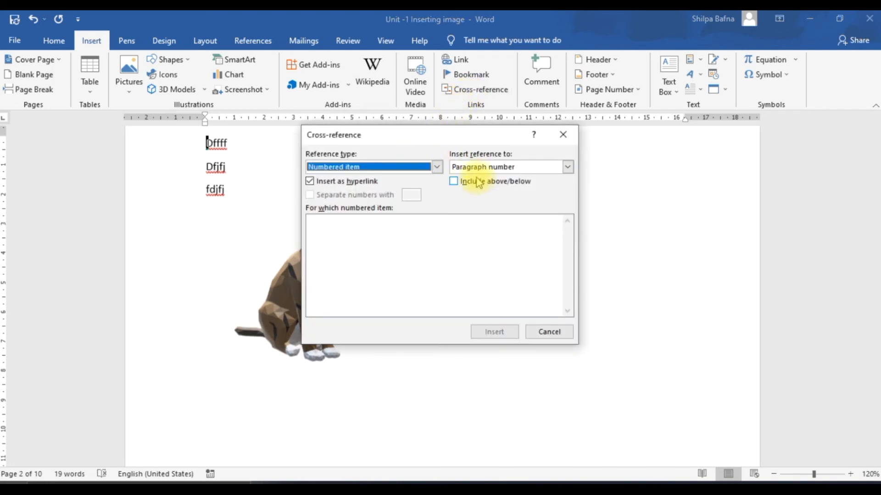
click(394, 169)
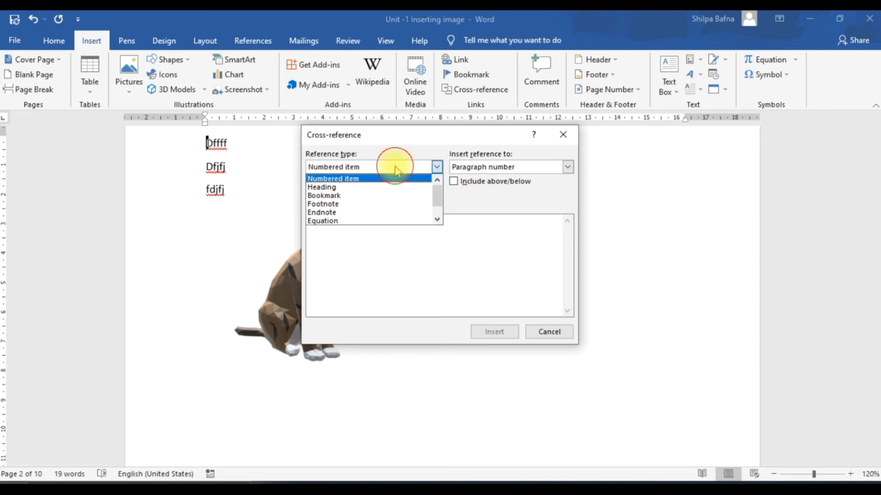
click(344, 195)
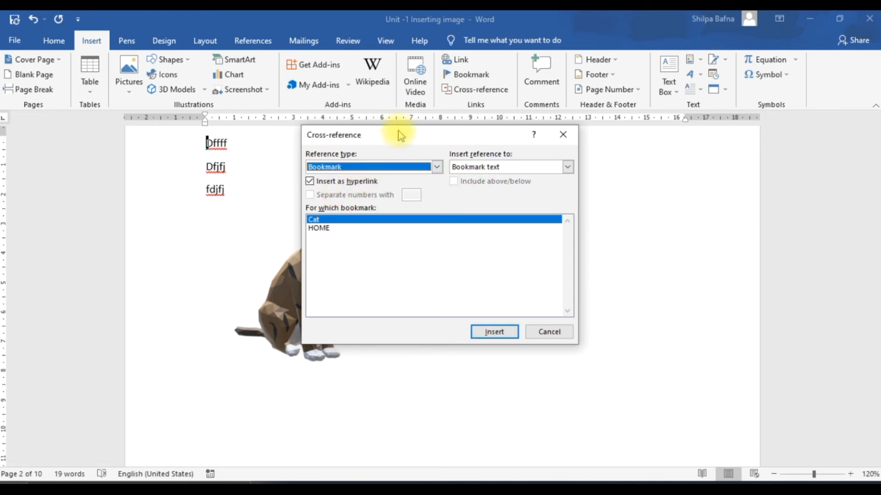
click(335, 228)
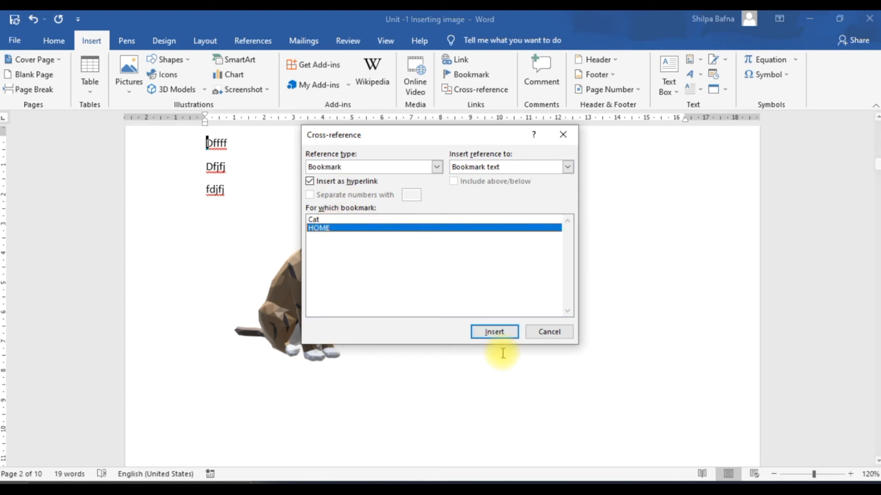
click(500, 331)
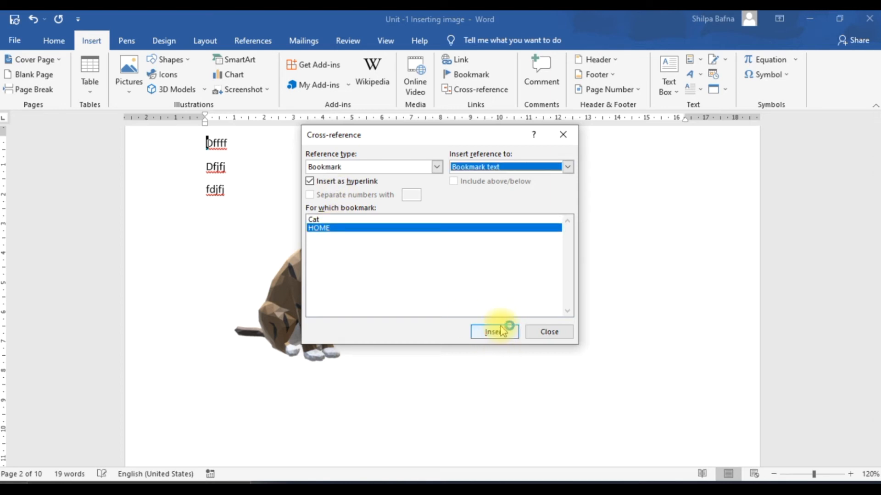
click(547, 335)
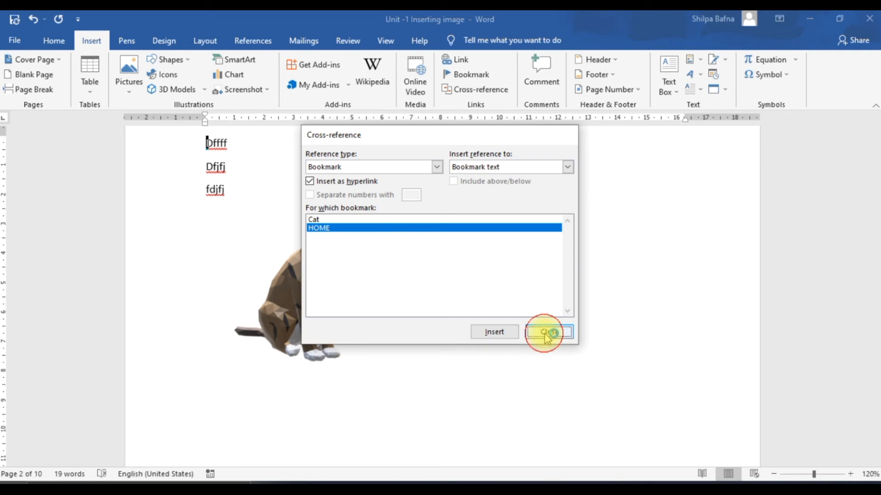
Attach a comment reading "df" to the word Dffff on page 2, and undo it
scroll(532, 317, up, 10)
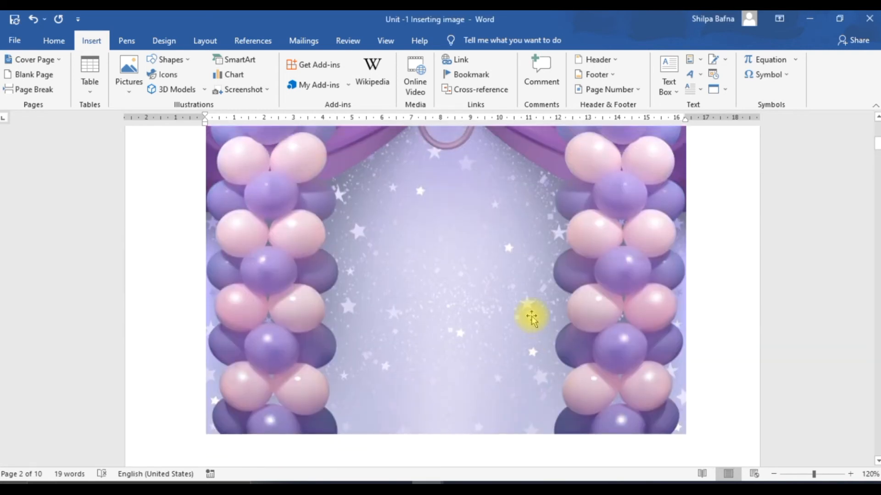
scroll(532, 317, up, 3)
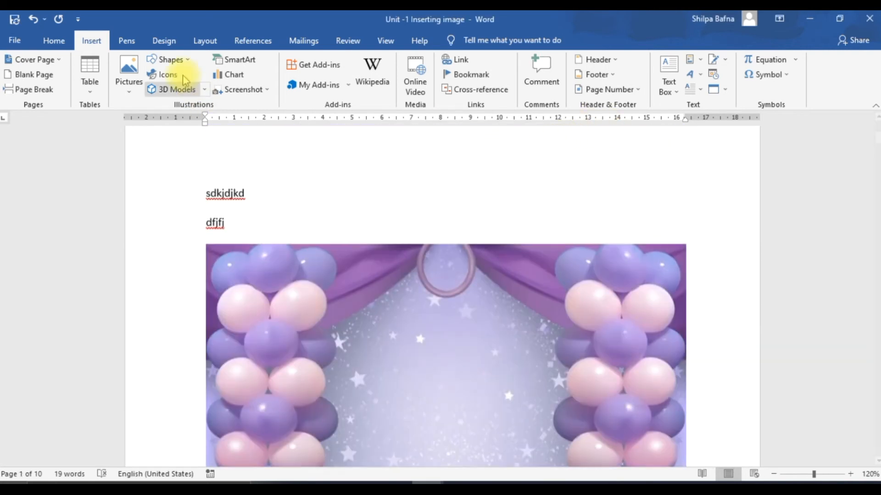
click(540, 89)
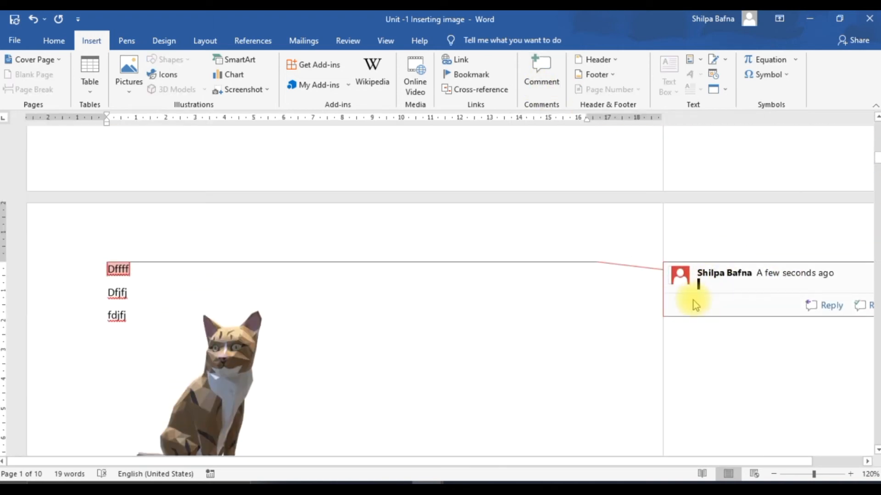
text(df)
click(491, 242)
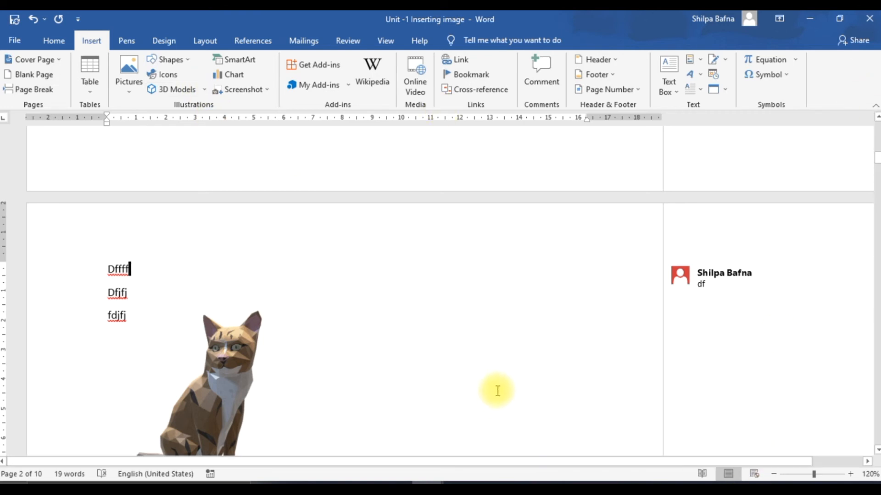
scroll(497, 391, up, 4)
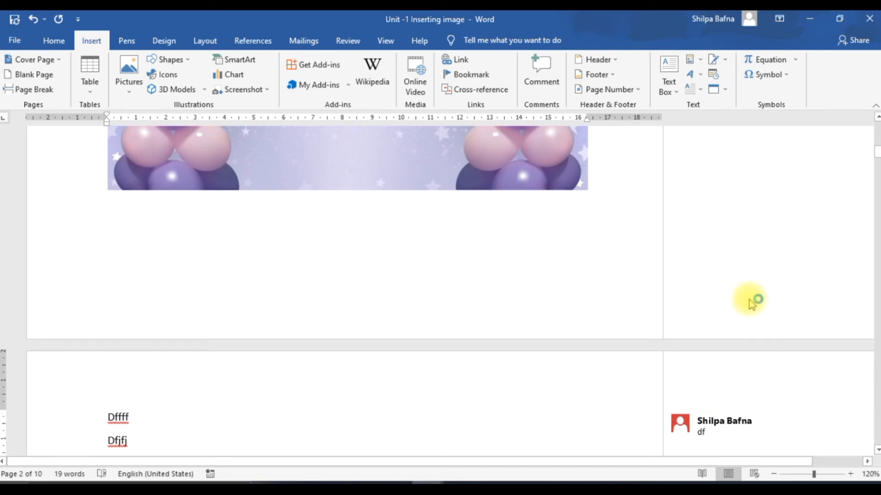
key(ctrl+z)
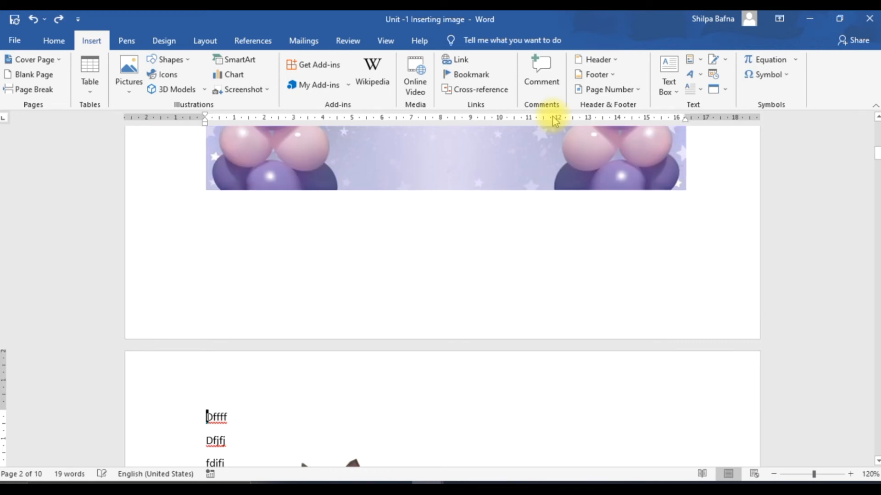
Enter "Computer Programming with" plus the presenter's first name in the page header, add a blank line below, and return to the body text
scroll(555, 138, up, 2)
click(614, 59)
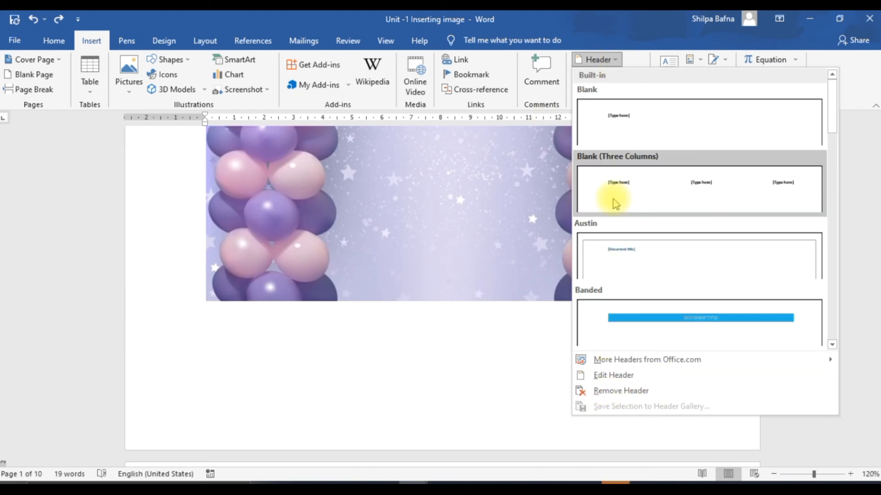
click(618, 306)
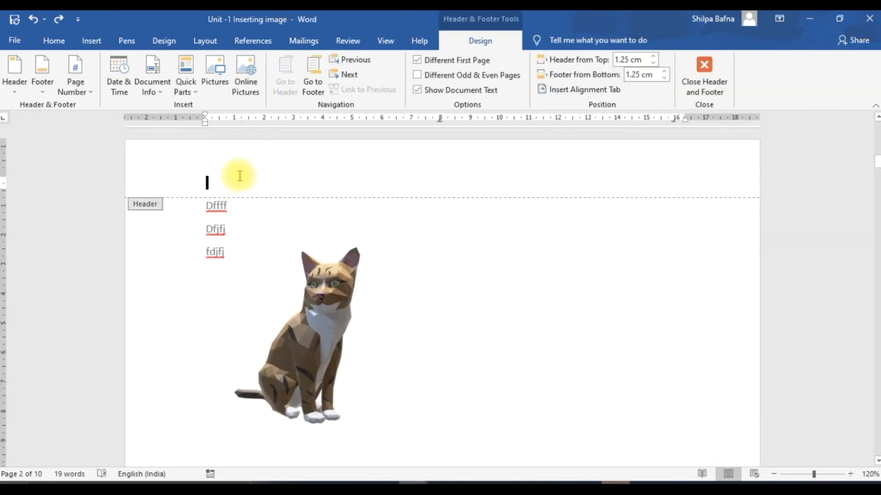
text(Compu)
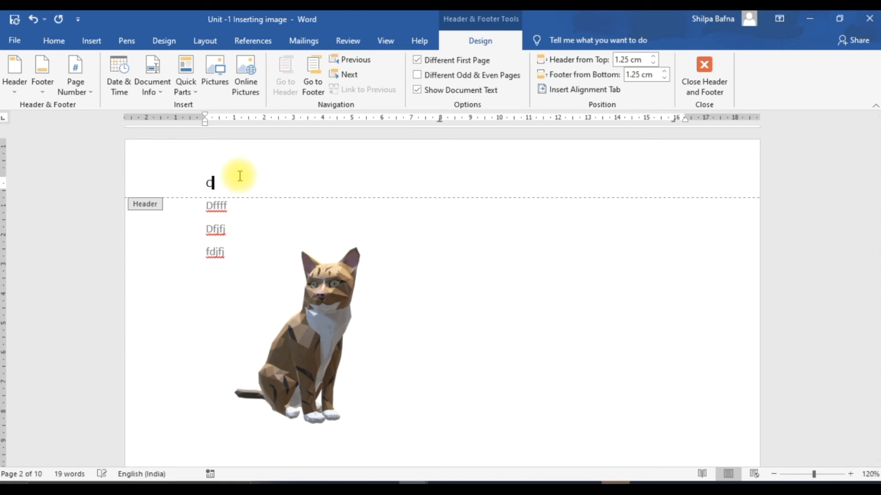
text(t)
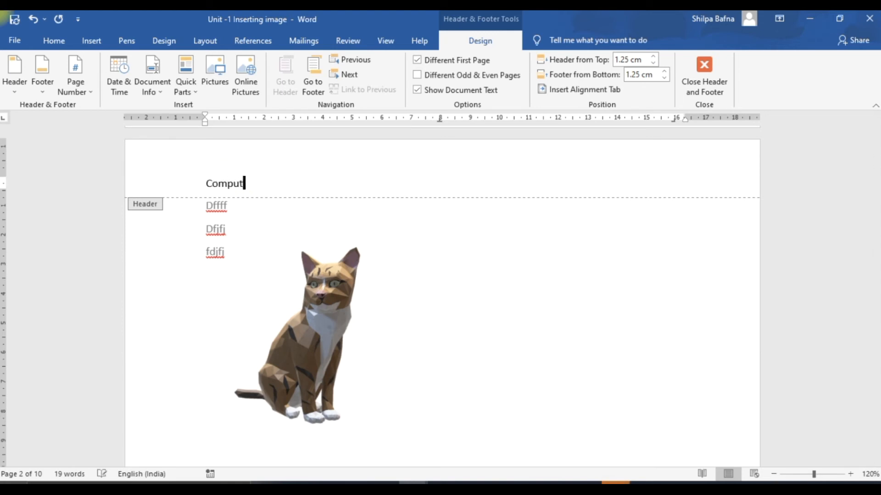
text(er Programming)
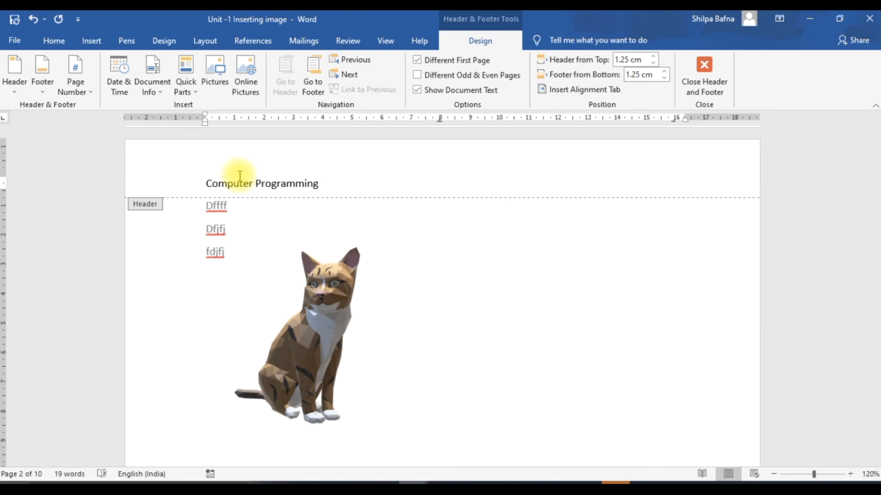
text( with)
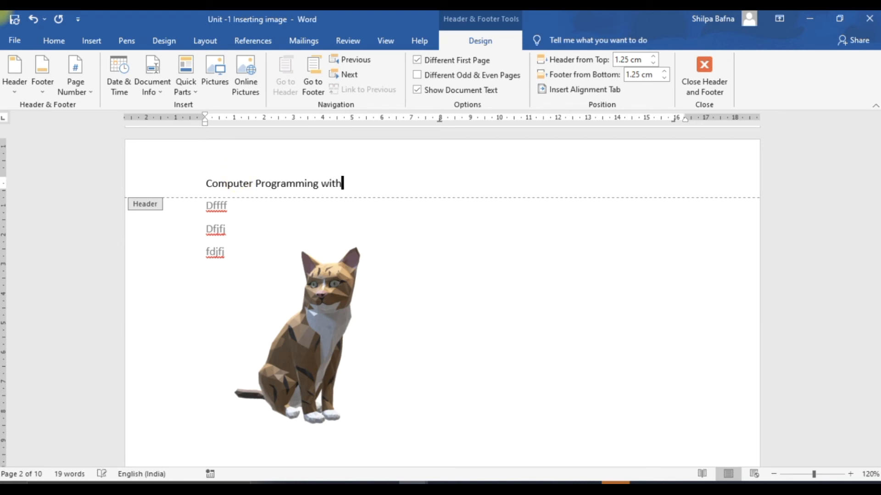
text( Shilpa)
key(Return)
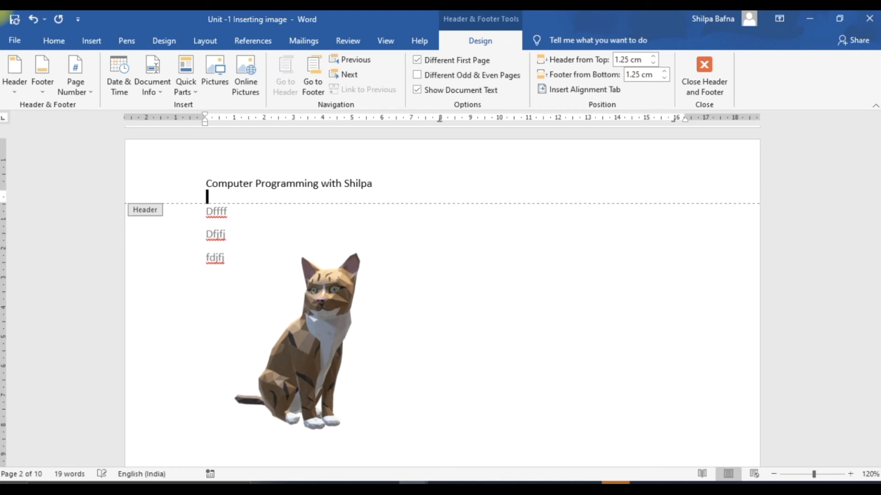
double_click(448, 301)
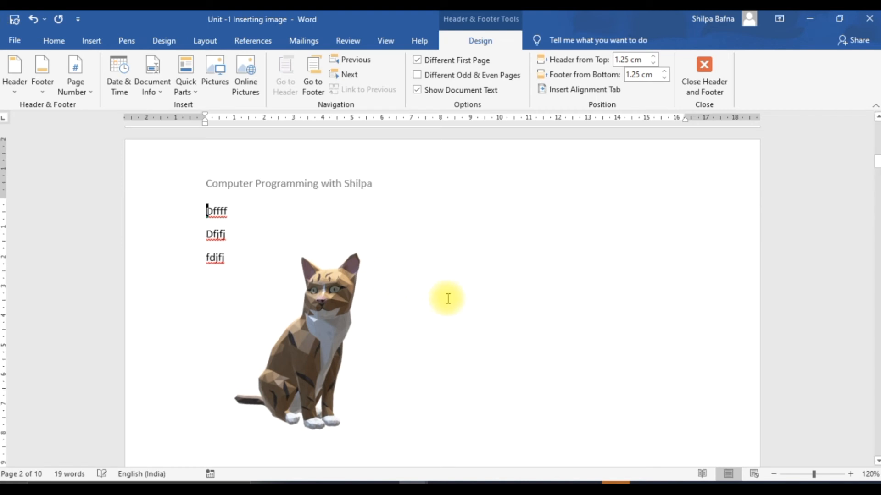
Compare the top of page 1 with the top of page 2 to check where the header text is applied
scroll(448, 303, up, 15)
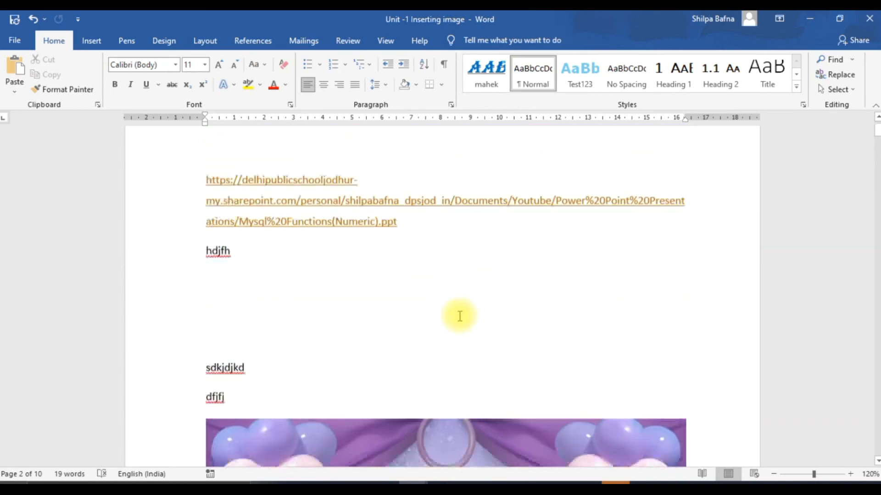
scroll(462, 347, down, 15)
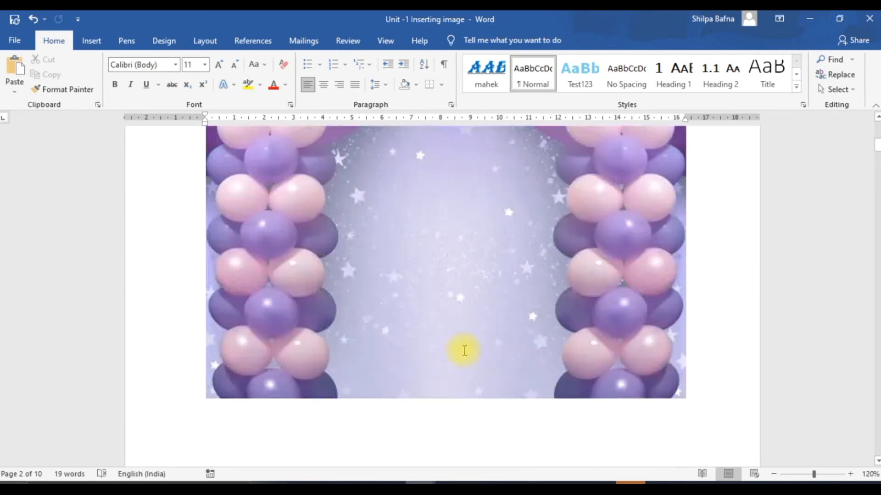
scroll(464, 351, down, 8)
scroll(464, 350, up, 6)
scroll(463, 351, up, 2)
scroll(464, 351, down, 1)
scroll(464, 351, up, 3)
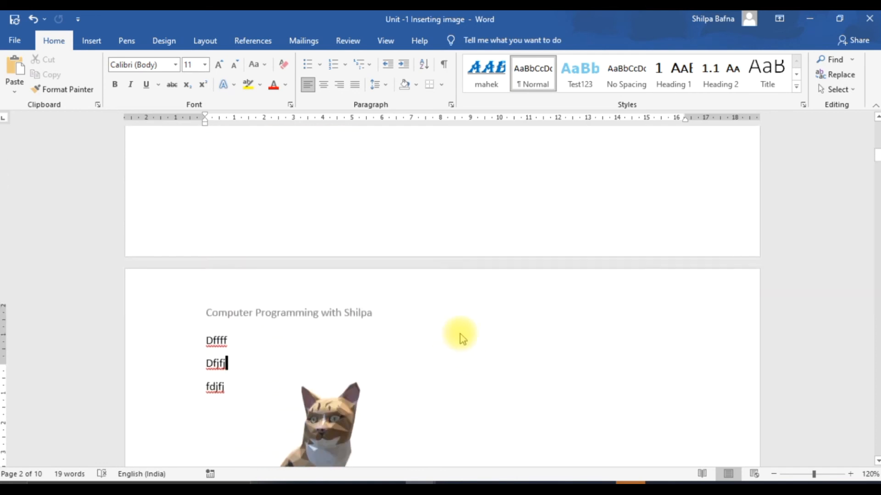
View the built-in footer designs and close the gallery without choosing one
click(92, 42)
click(593, 75)
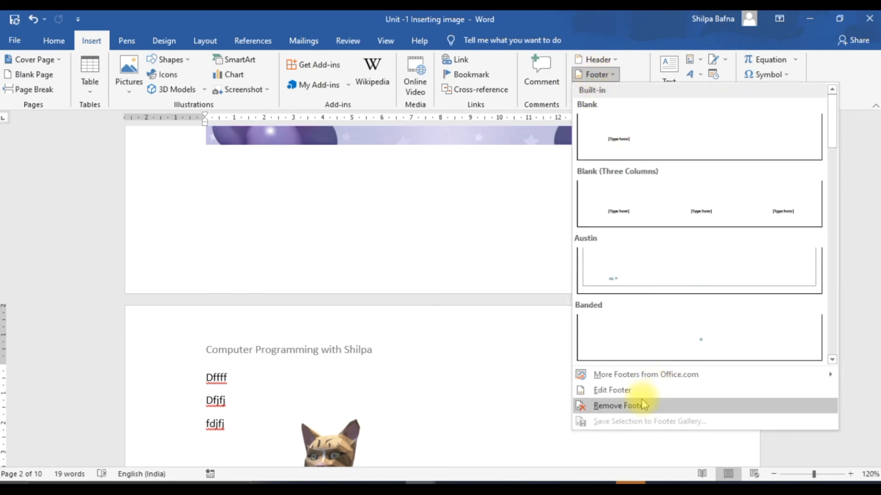
click(472, 359)
Examine the header on the pages after page 2, including those containing Slide 1 and Slide 2
scroll(476, 353, down, 10)
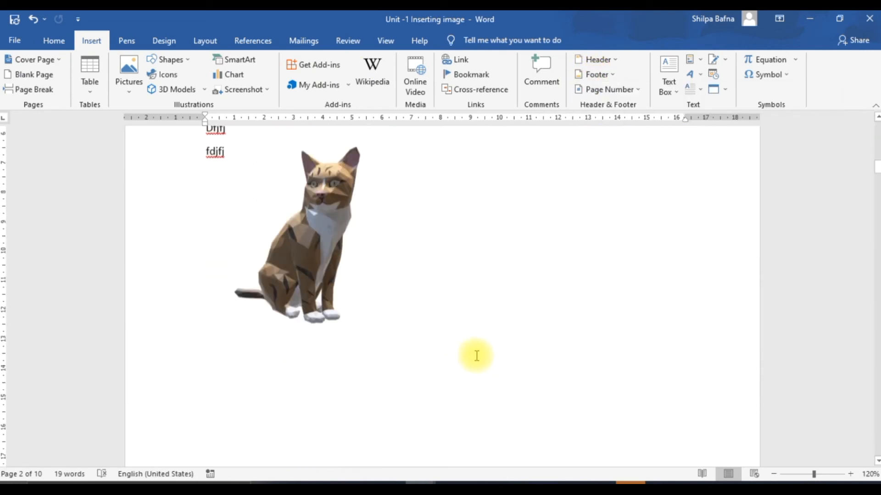
scroll(479, 354, down, 5)
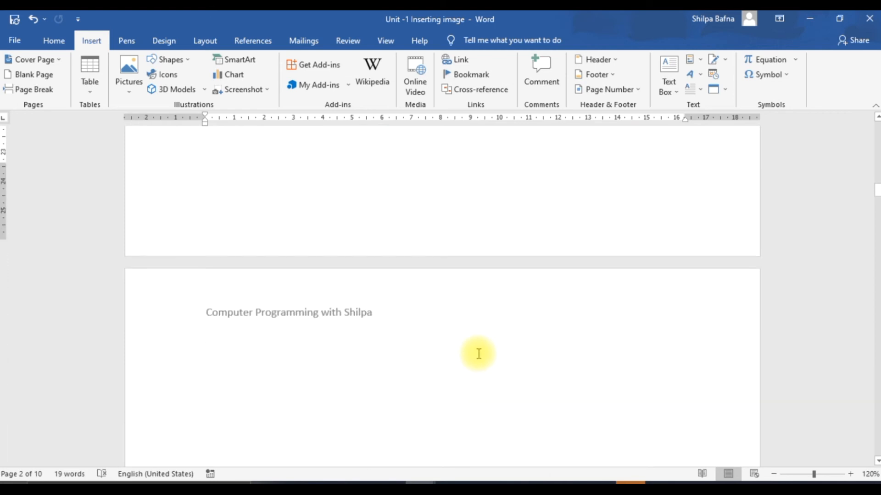
scroll(367, 303, down, 4)
scroll(370, 299, down, 6)
scroll(368, 291, up, 2)
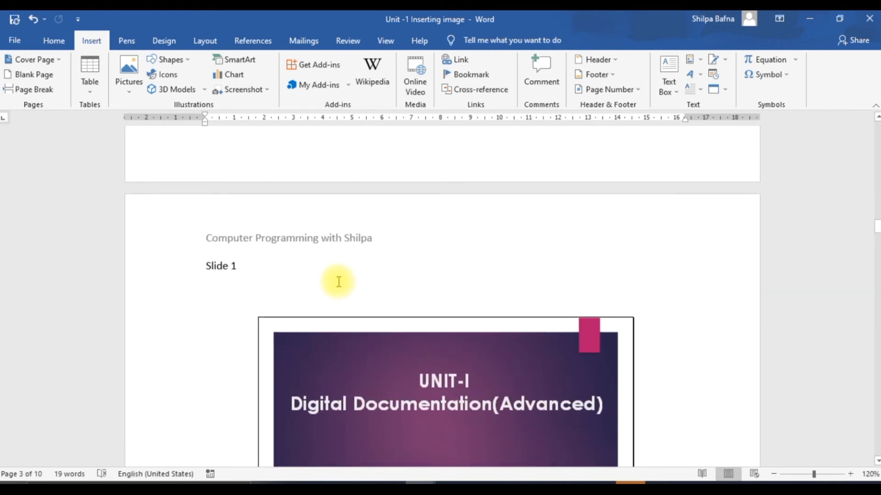
scroll(360, 241, down, 10)
scroll(365, 253, down, 5)
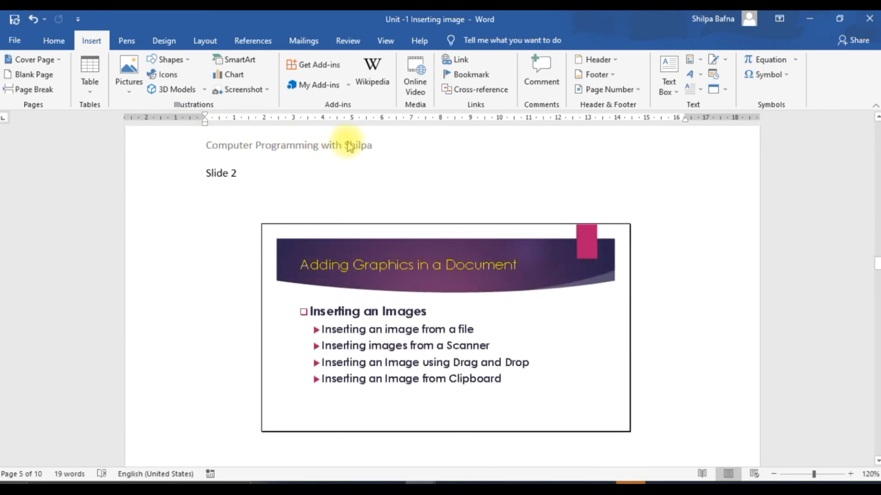
scroll(413, 196, down, 5)
scroll(416, 197, up, 6)
scroll(446, 251, up, 10)
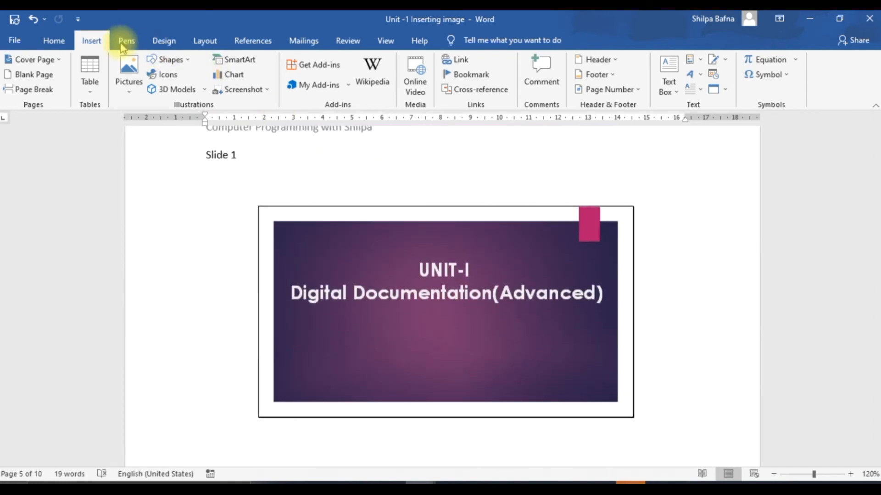
Enter "India" in the page footer, add a blank line below it, and return to the body text
click(595, 76)
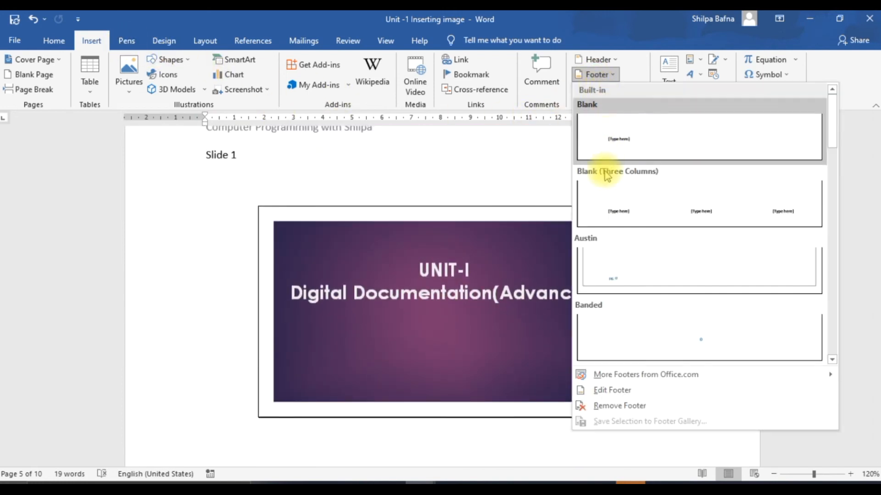
click(630, 390)
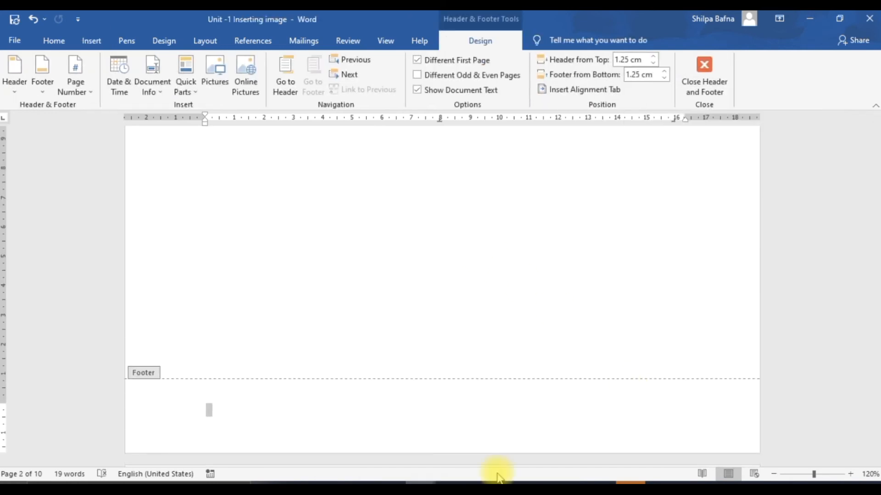
text(India)
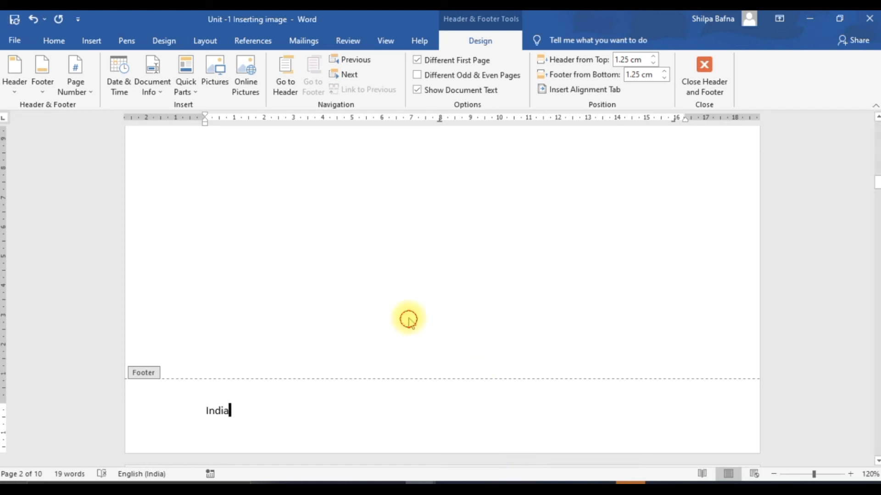
key(Return)
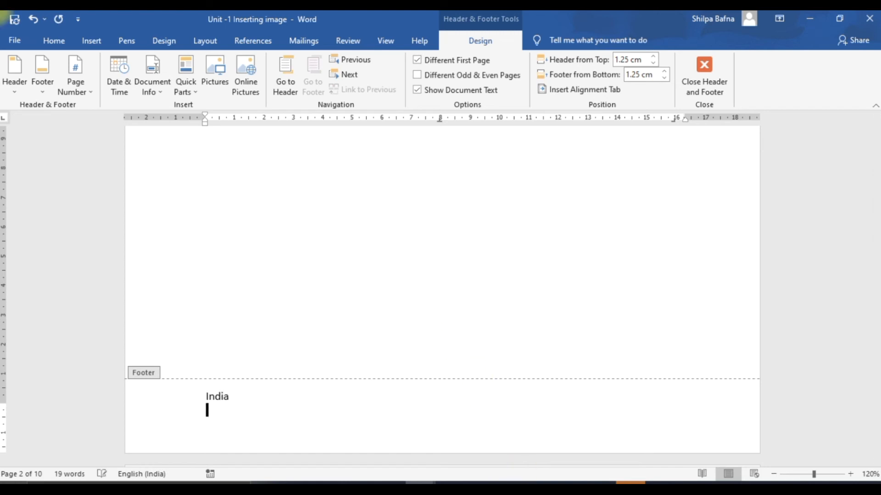
double_click(566, 148)
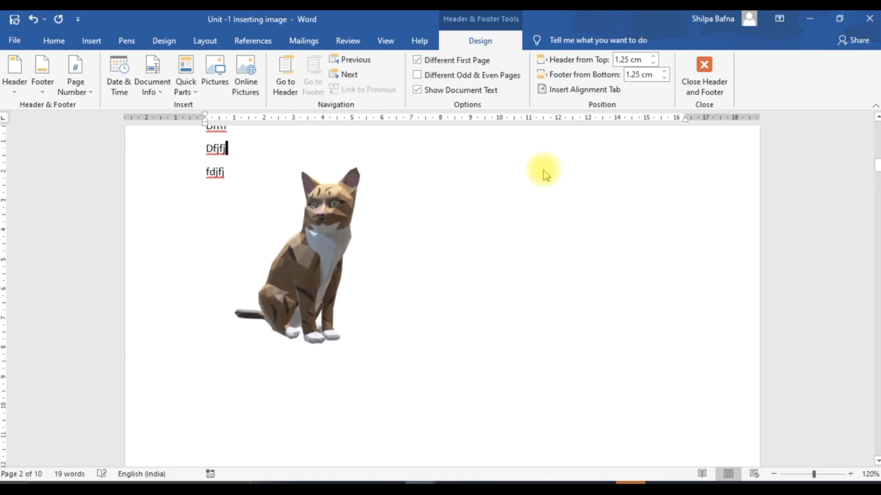
Examine the footer at the bottom of the pages from page 2 through the Slide 1 page, and return to page 1
scroll(535, 191, down, 10)
scroll(437, 264, down, 3)
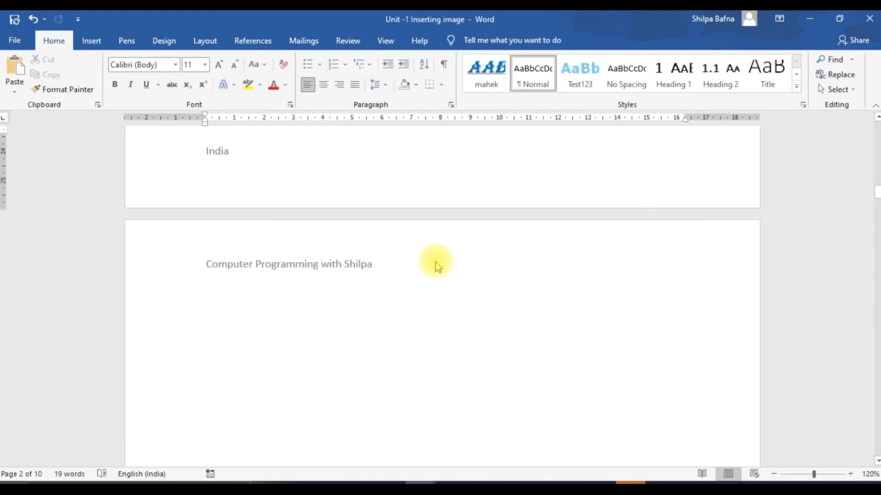
scroll(352, 197, down, 5)
scroll(401, 234, down, 8)
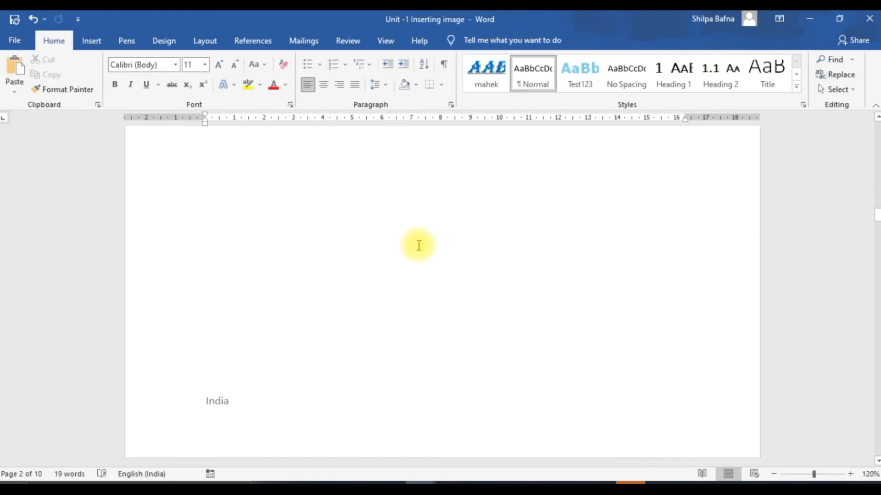
scroll(248, 202, up, 2)
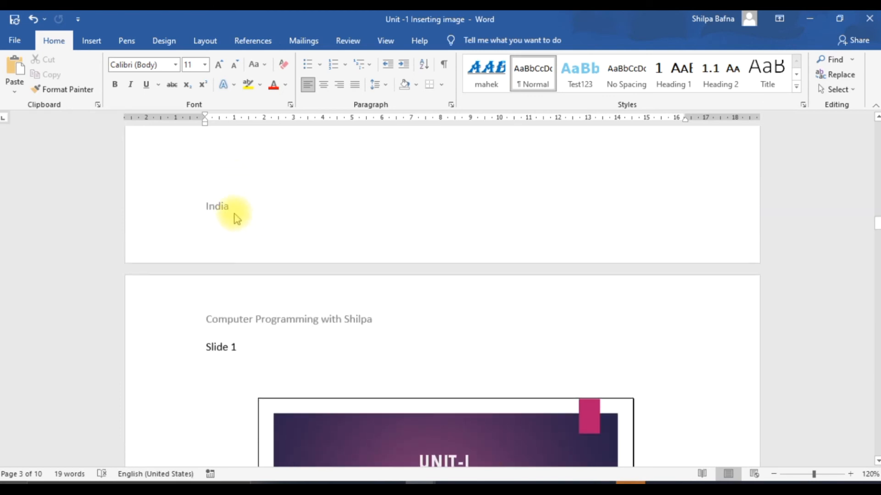
scroll(312, 226, down, 3)
scroll(315, 224, down, 8)
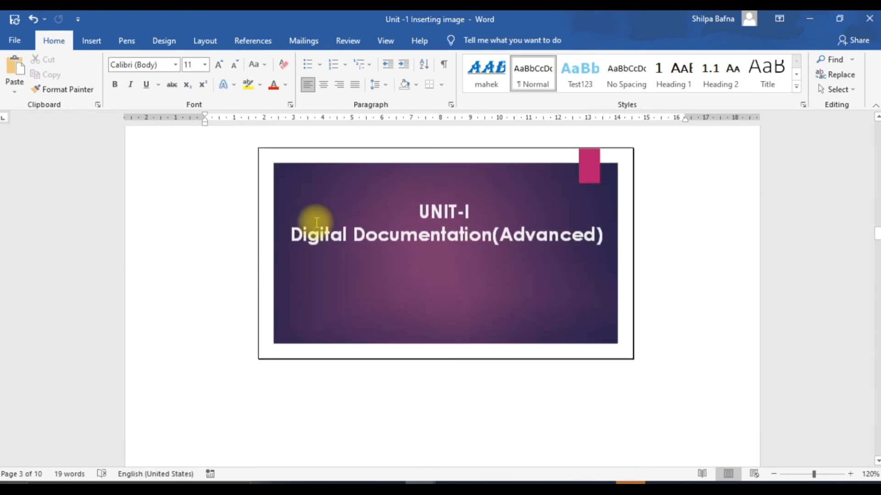
scroll(331, 231, up, 7)
scroll(353, 243, up, 10)
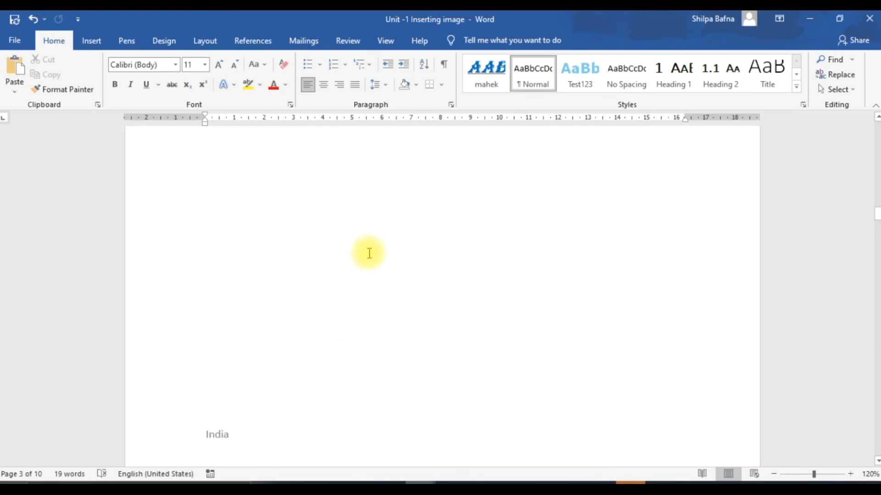
scroll(369, 253, up, 15)
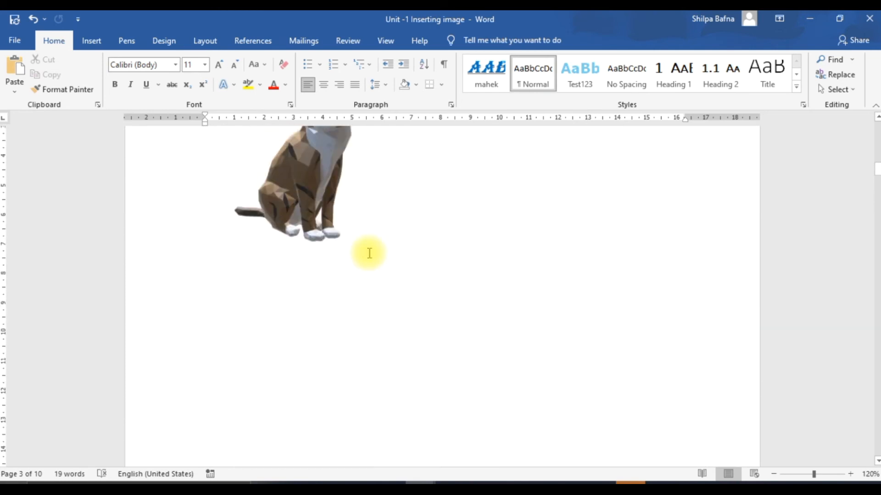
scroll(369, 252, up, 15)
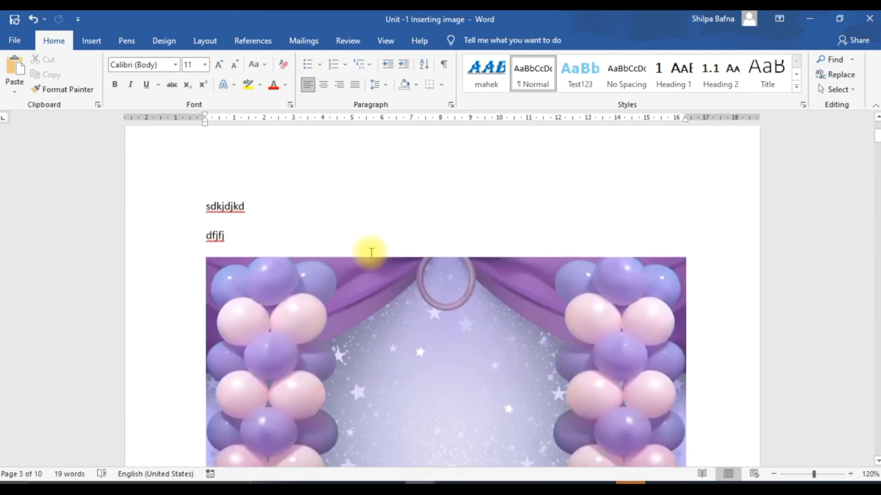
Insert a Banded Quote text box from the built-in text box designs
click(100, 46)
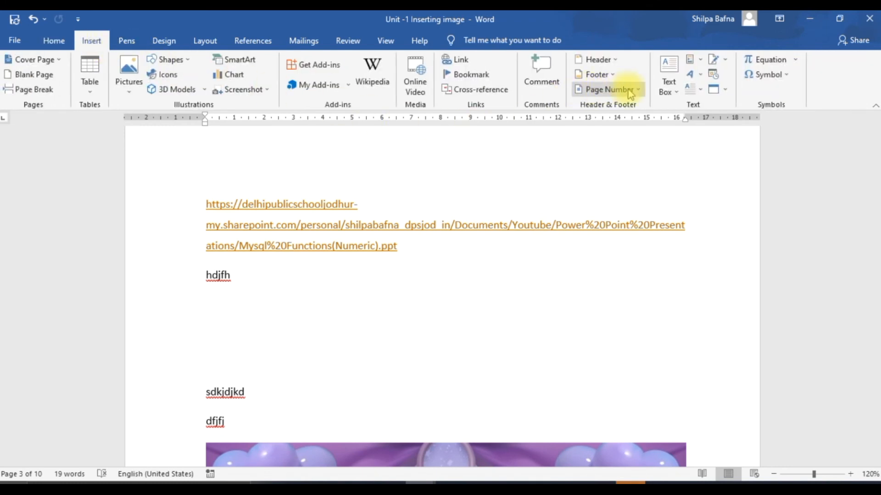
click(670, 90)
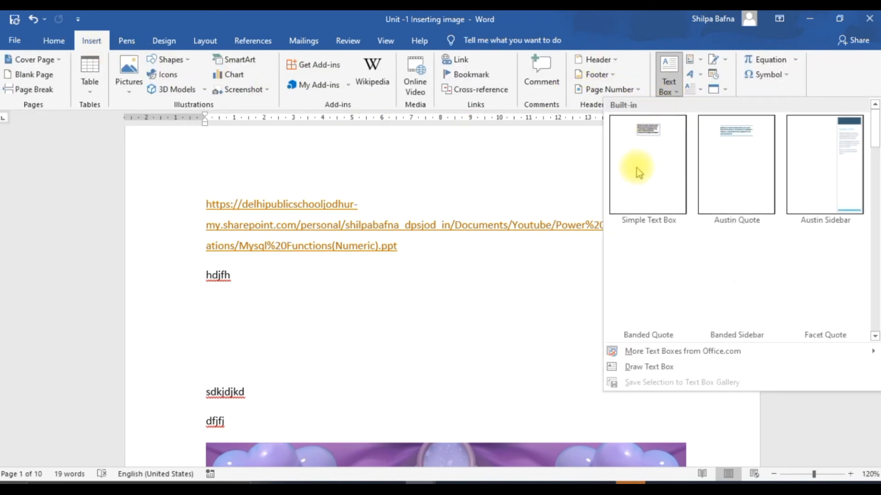
click(636, 272)
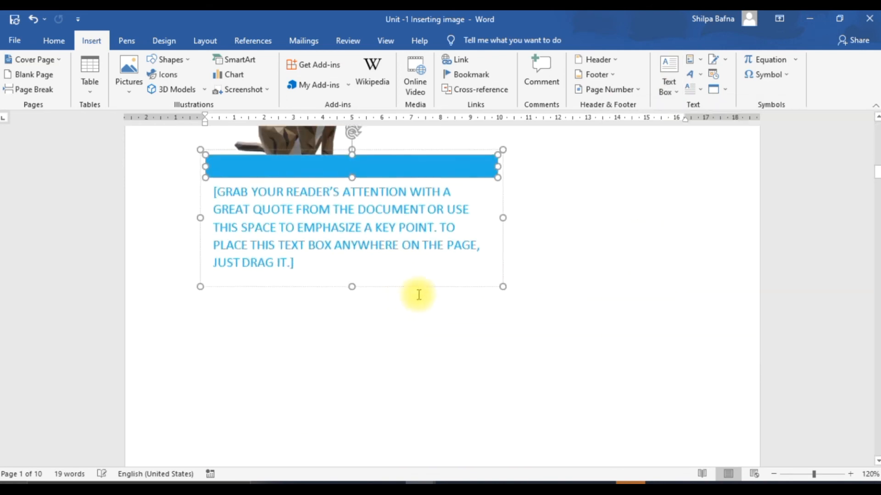
scroll(649, 291, up, 3)
Replace the text box placeholder with three lines: "SGYDGJFJGF", "SDJKFJD" and "DSKJDKJF"
click(309, 367)
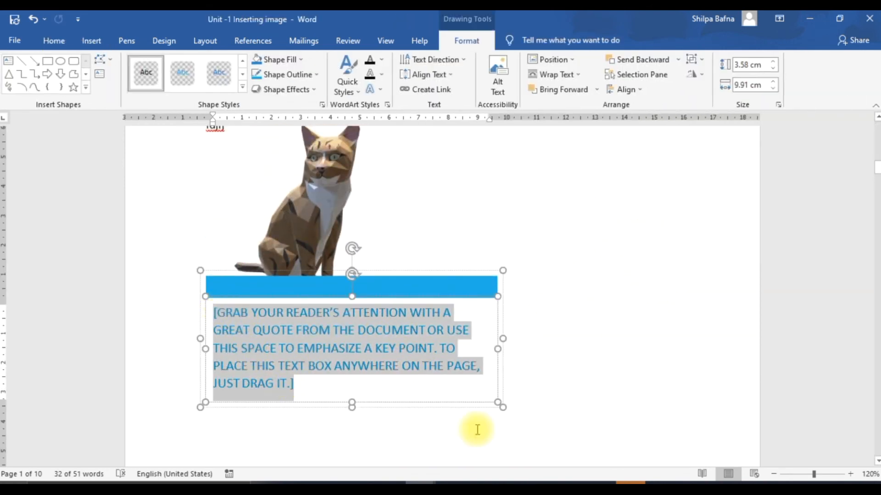
key(BackSpace)
text(SGYDG)
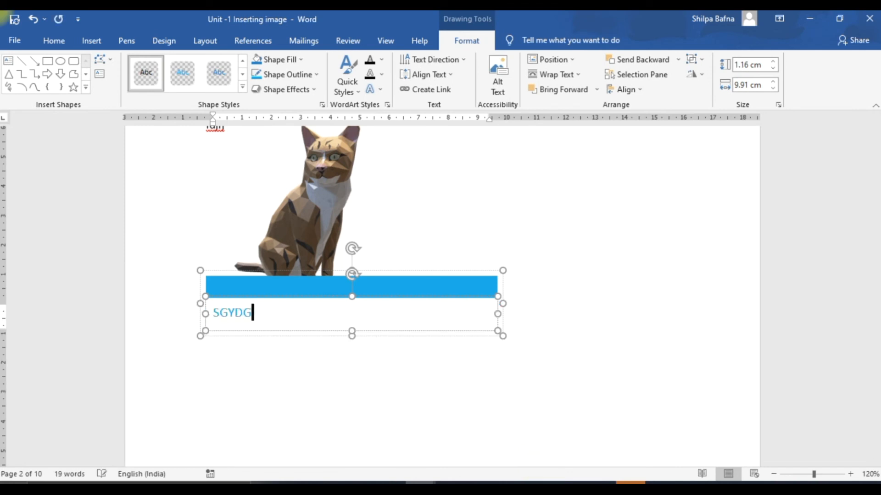
text(JFJGF)
key(Return)
text(SDJKFJD)
key(Return)
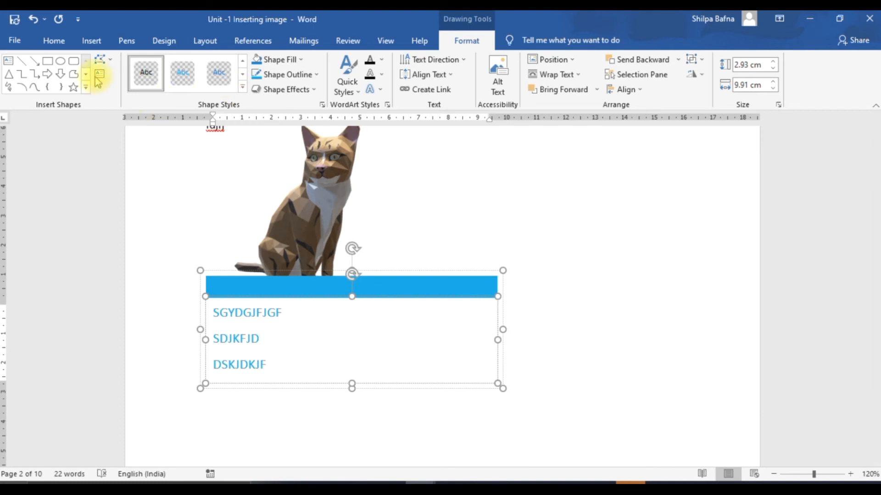
View the Quick Parts options, including the Document Property choices, without inserting any
click(92, 42)
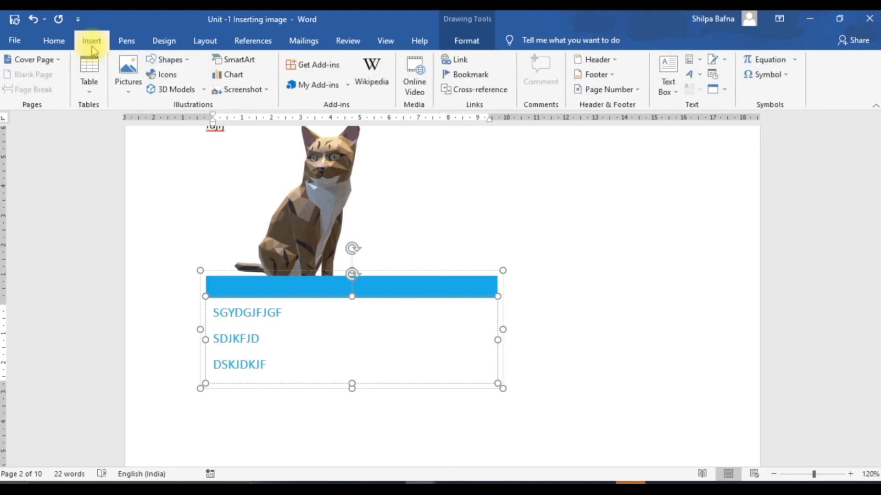
click(692, 61)
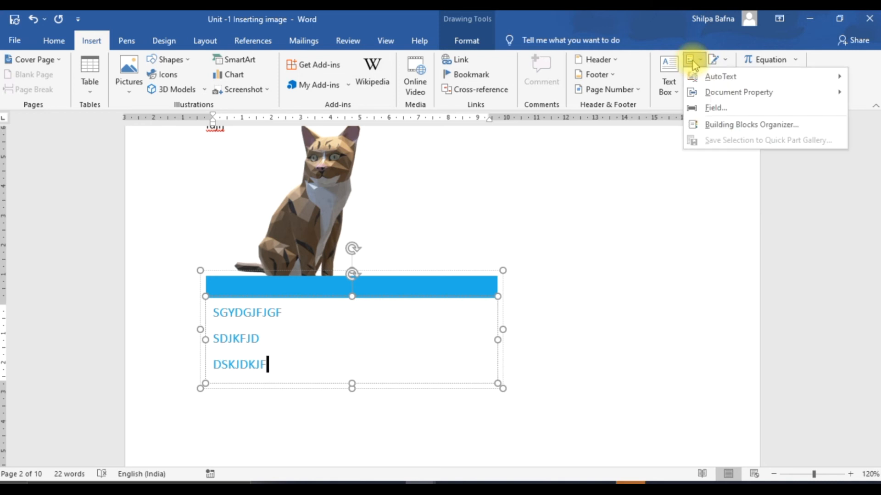
mouse_move(712, 77)
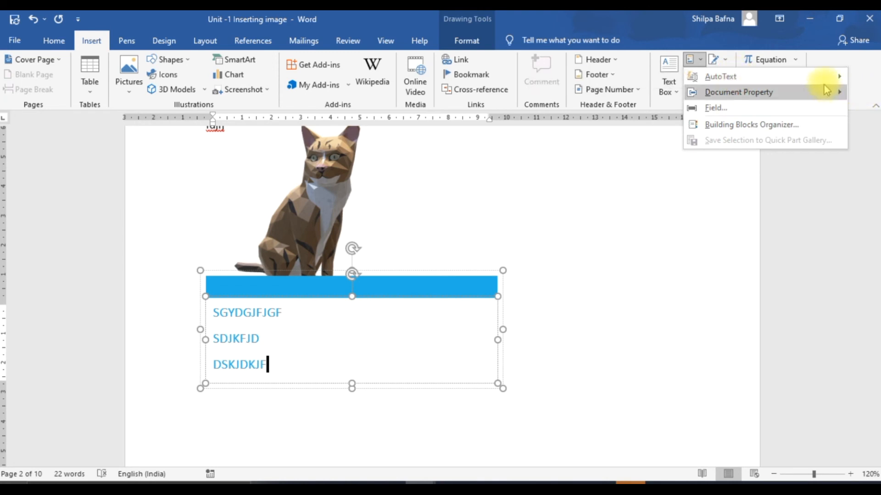
mouse_move(824, 96)
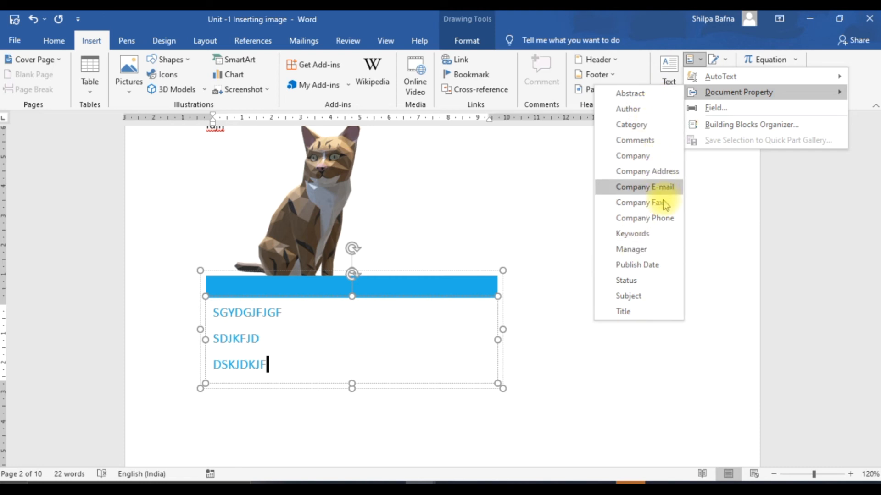
click(709, 239)
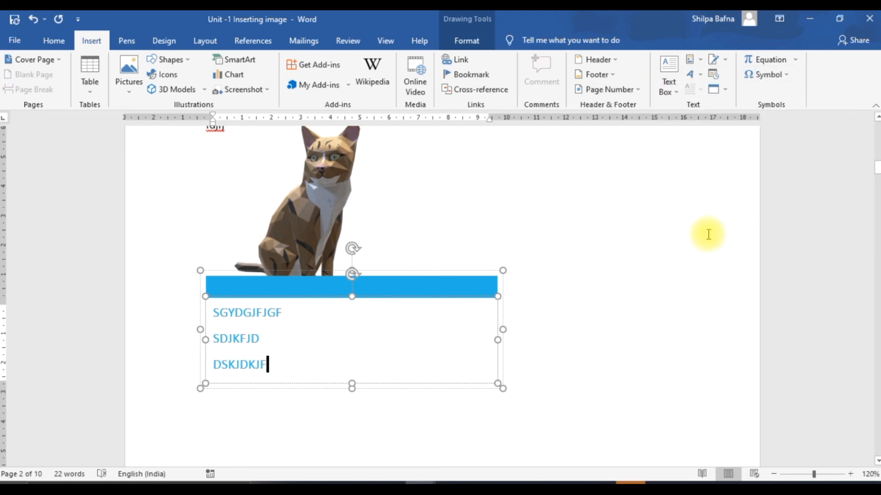
Add a signature line to the text box with the presenter's full name as suggested signer, and select the line
click(714, 61)
click(407, 186)
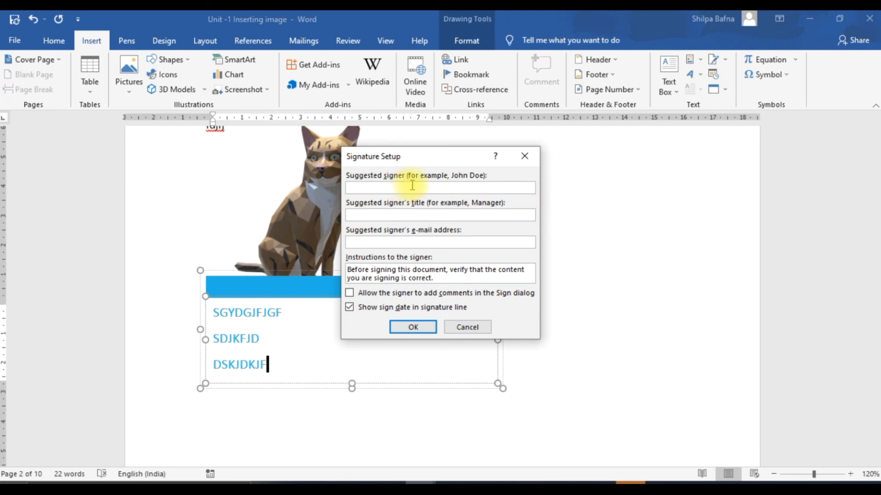
text(shilpa Bfana)
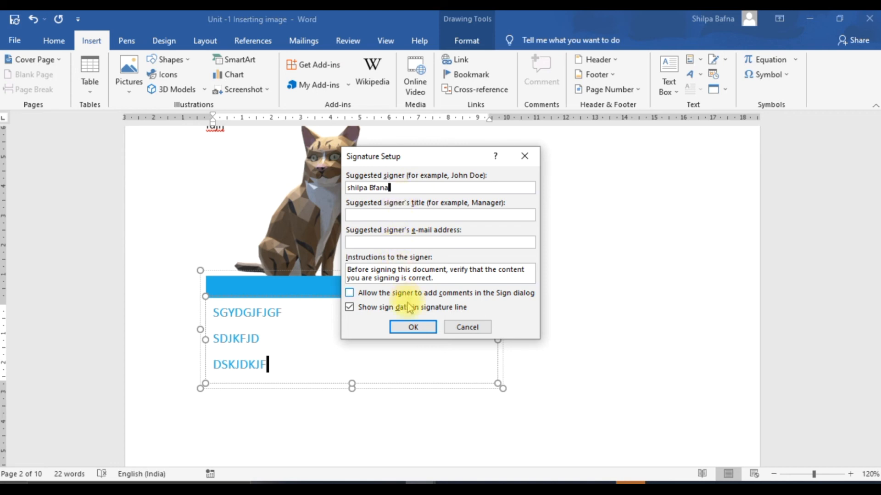
click(411, 327)
scroll(340, 378, down, 3)
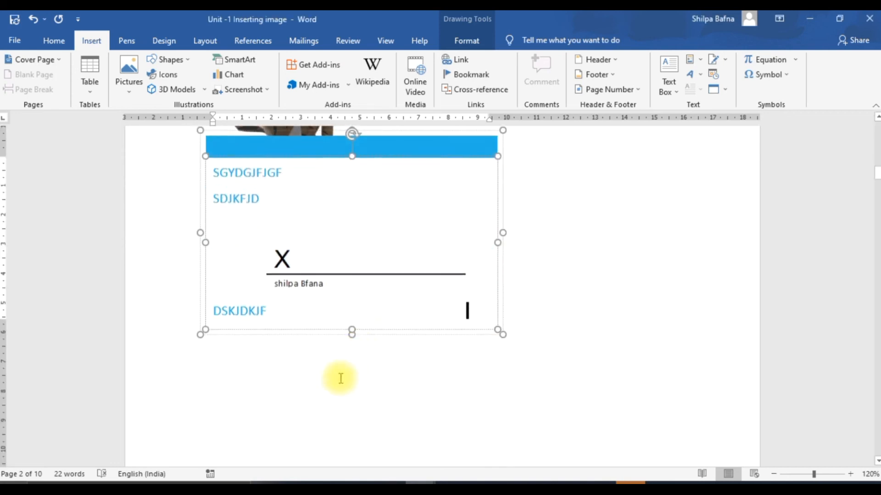
click(313, 260)
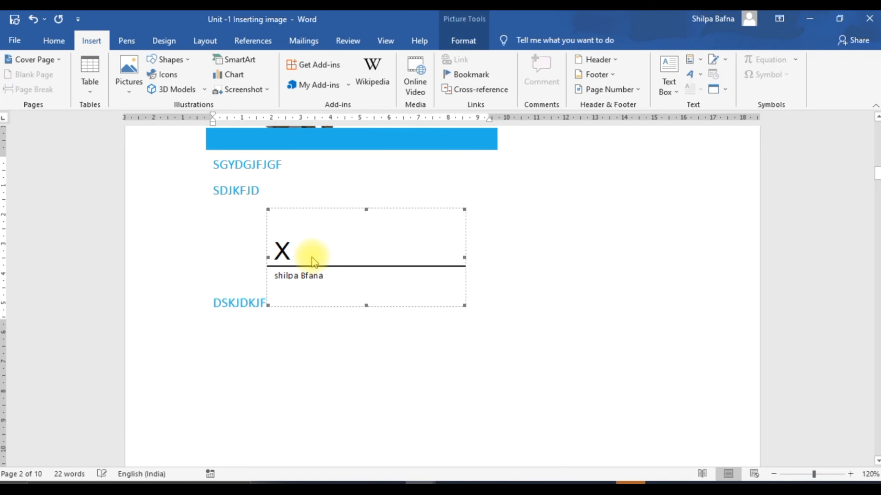
click(138, 42)
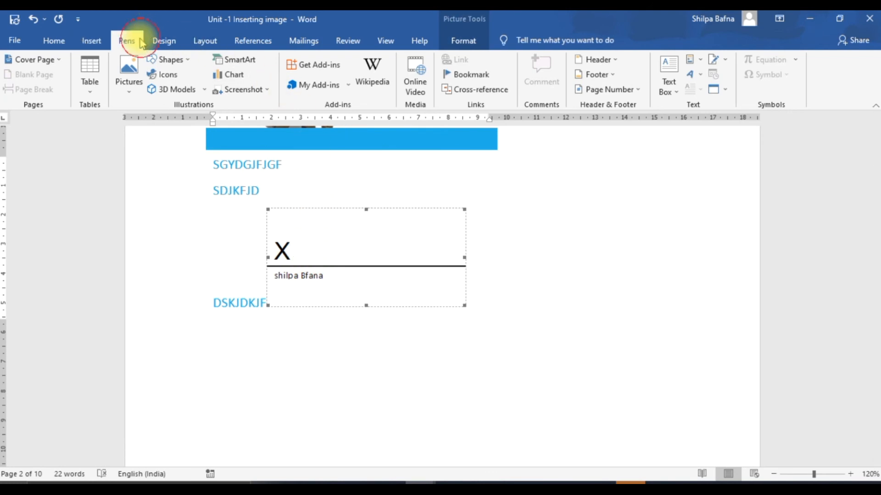
Embed a new Microsoft Excel 97-2003 Worksheet object in the text box and return to the document
click(99, 51)
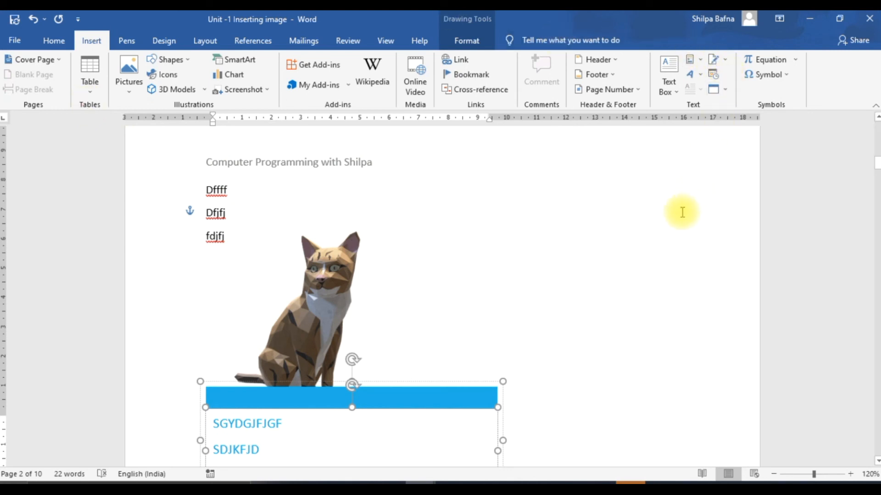
click(715, 89)
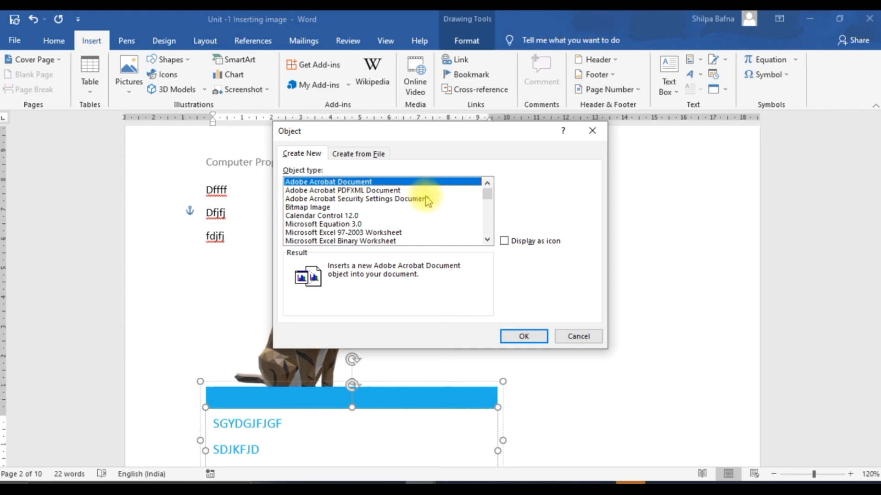
double_click(400, 233)
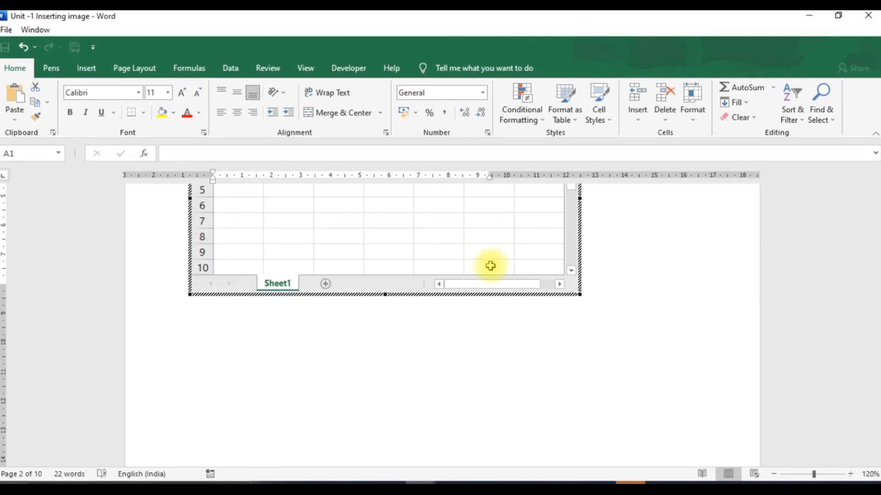
click(400, 336)
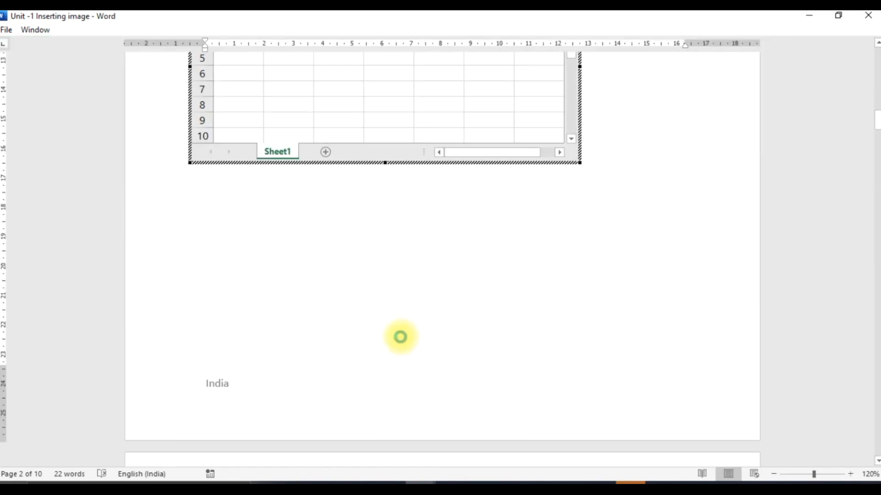
scroll(400, 298, up, 15)
scroll(402, 275, down, 10)
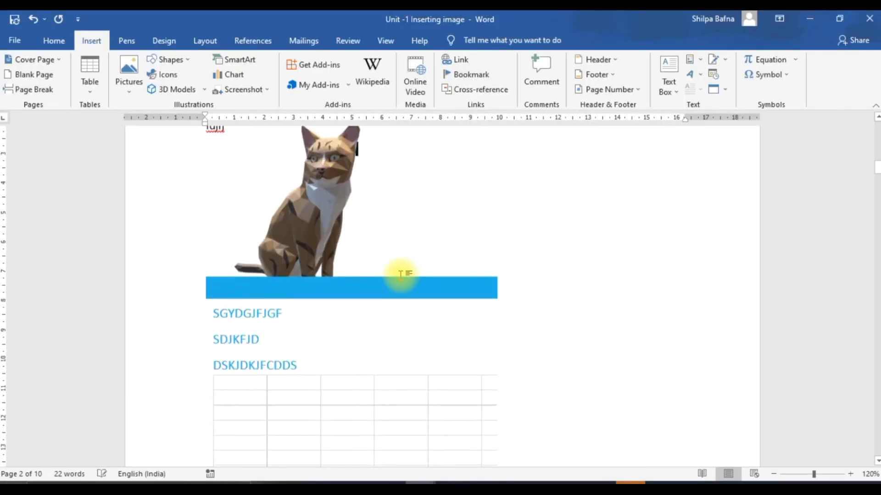
Delete the embedded worksheet from the text box and undo the deletion
click(313, 251)
click(297, 241)
key(Delete)
scroll(295, 242, up, 5)
click(316, 300)
scroll(317, 300, down, 6)
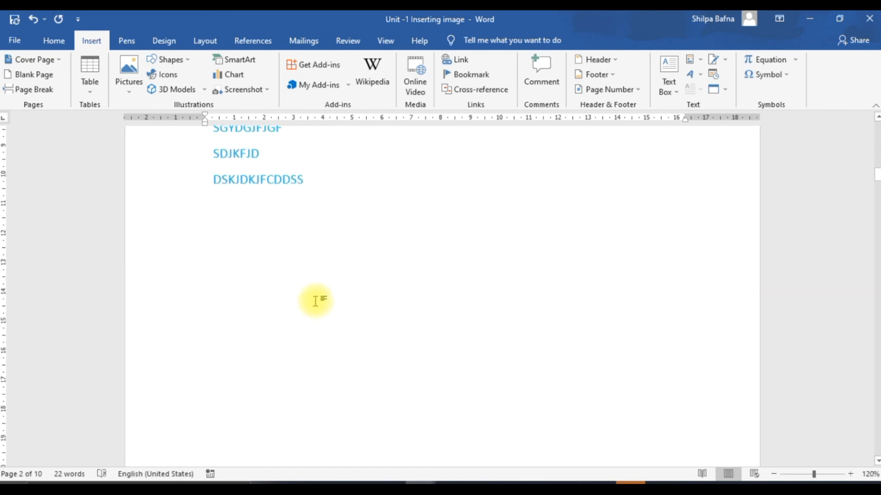
key(ctrl+z)
key(ctrl+z)
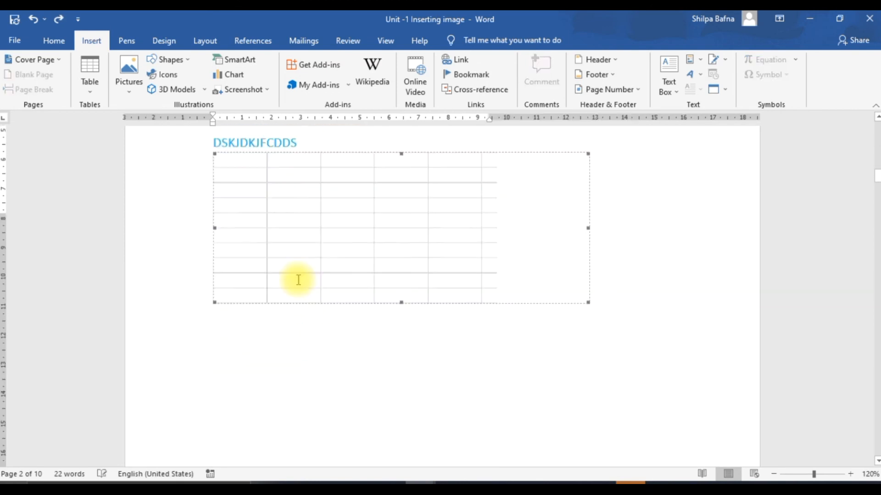
Open the embedded worksheet on page 2 for editing and view Excel's insertion commands
scroll(298, 280, down, 3)
double_click(288, 179)
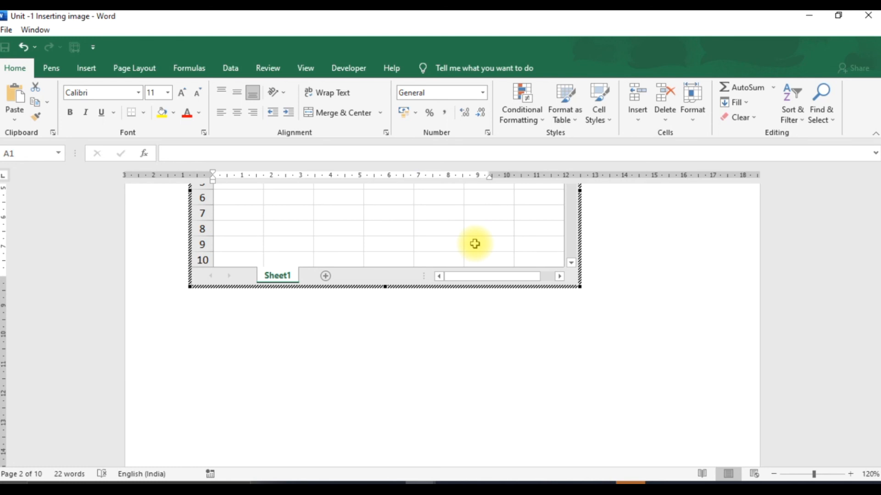
click(420, 490)
click(441, 458)
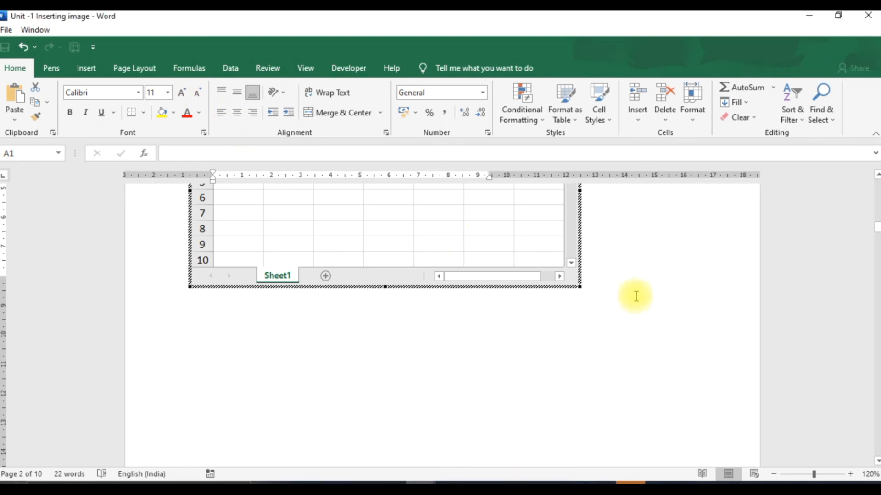
scroll(503, 384, up, 15)
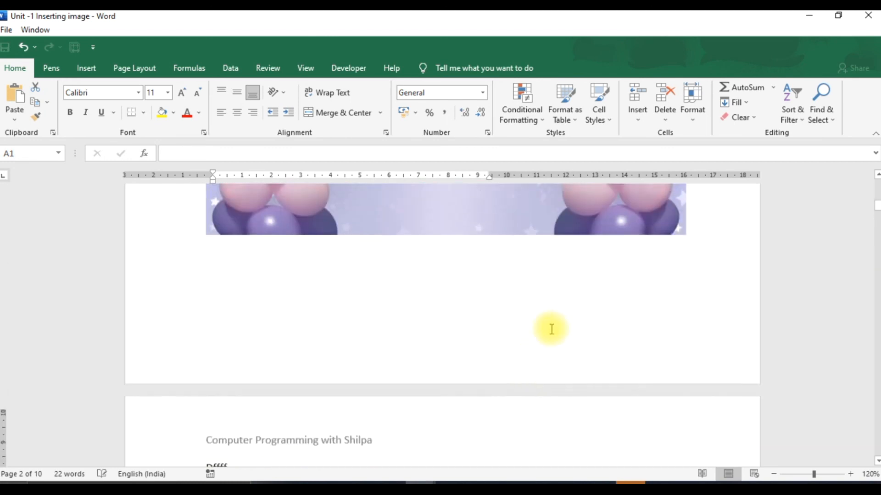
click(86, 68)
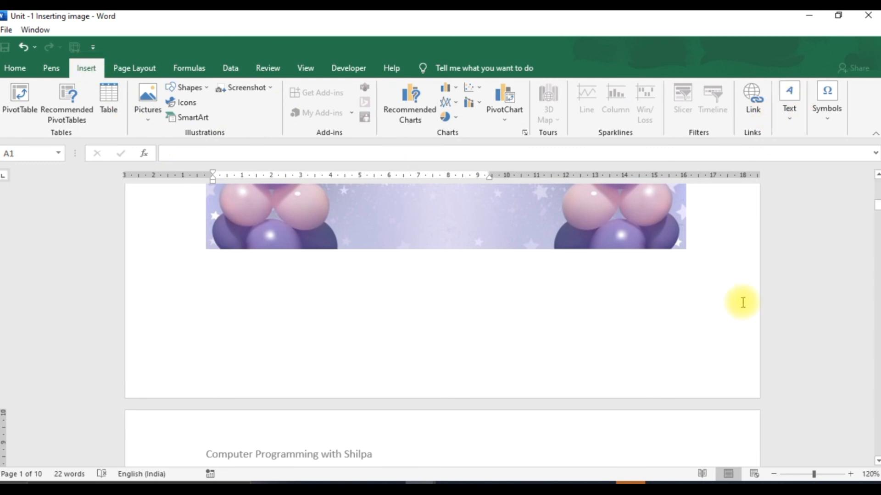
Leave worksheet editing and place the cursor in the blank area below the balloon picture on page 1
scroll(743, 302, up, 2)
click(550, 252)
click(454, 297)
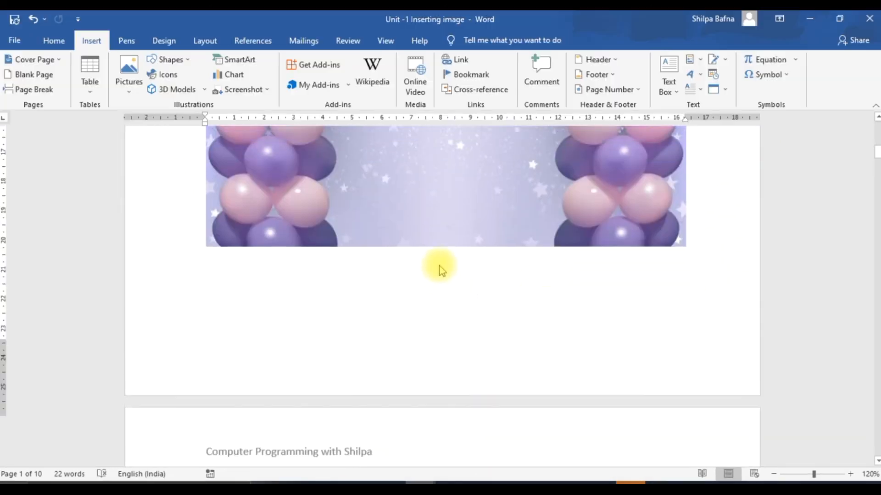
scroll(441, 269, up, 1)
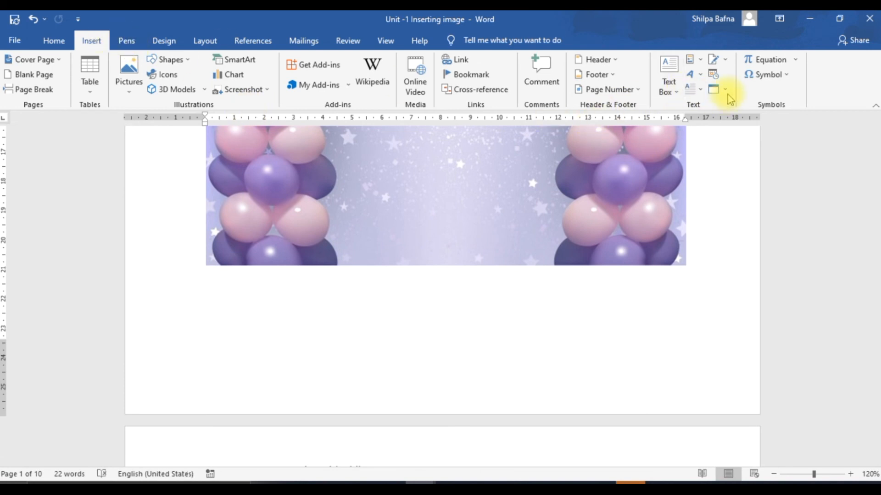
Try inserting a blank equation below the balloon picture and view its display options
click(785, 60)
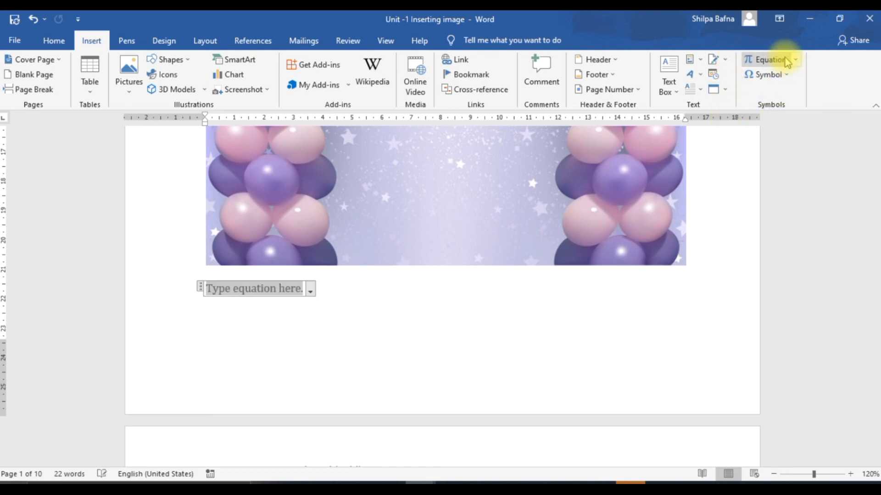
click(279, 293)
click(311, 291)
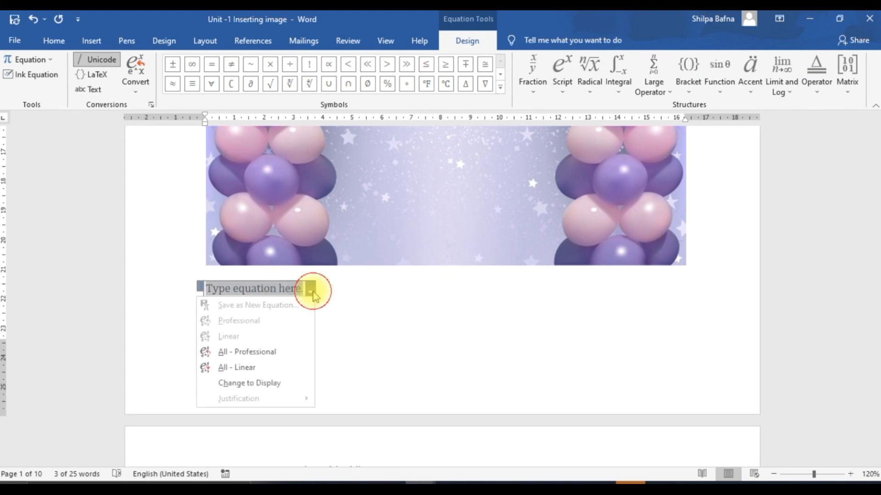
click(248, 291)
click(311, 291)
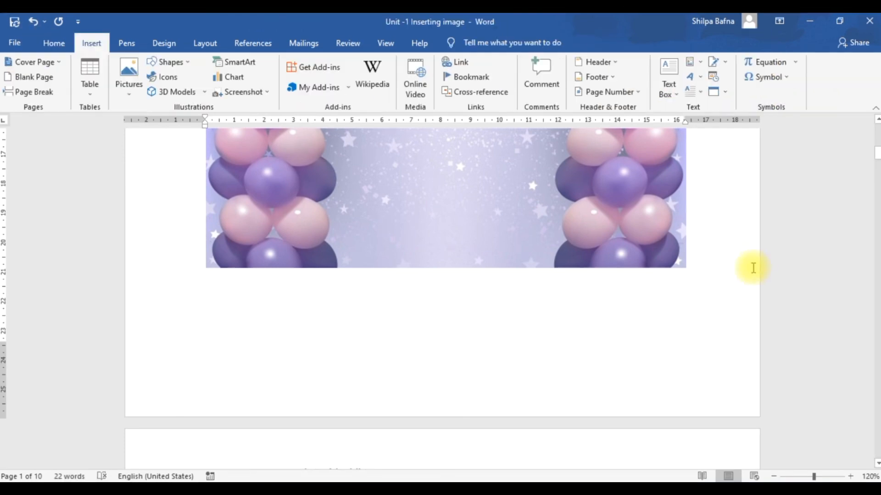
Start an ink equation and handwrite 2 + 7 / 3 − 4(3 in the Math Input Control
click(796, 64)
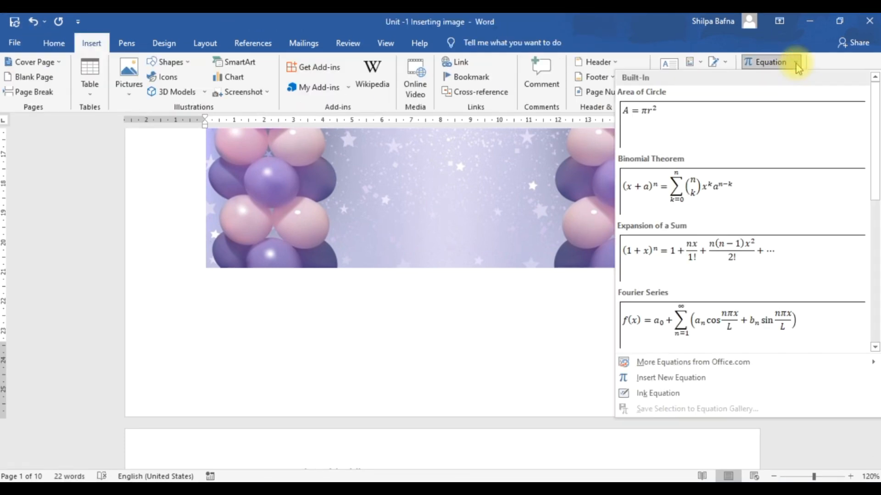
click(678, 397)
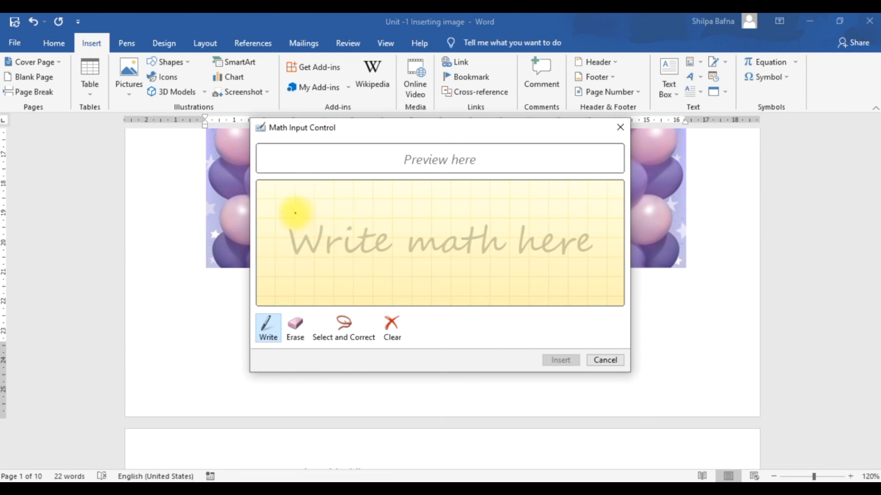
mouse_move(290, 208)
mouse_down()
mouse_move(301, 210)
mouse_move(276, 238)
mouse_move(346, 239)
mouse_move(370, 210)
mouse_move(364, 245)
mouse_up()
mouse_move(400, 205)
mouse_down()
mouse_move(425, 251)
mouse_move(432, 227)
mouse_up()
drag(467, 195, 432, 277)
mouse_move(473, 236)
mouse_down()
mouse_move(497, 246)
mouse_move(504, 276)
mouse_up()
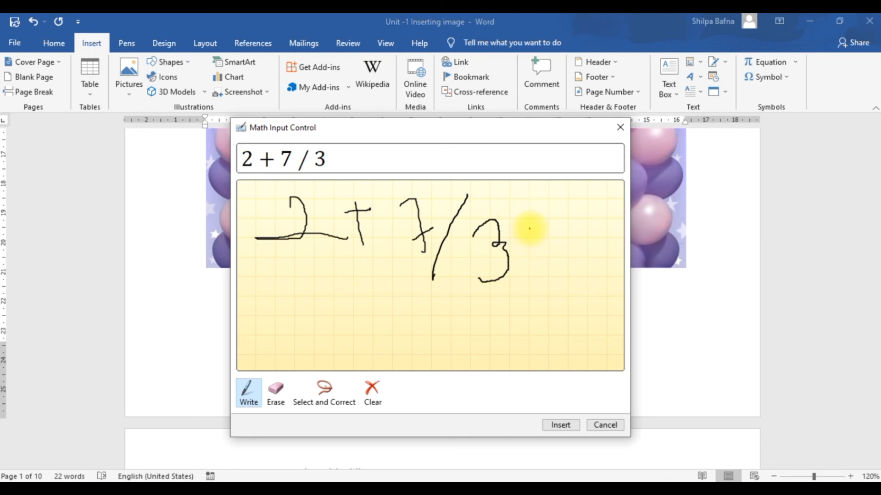
mouse_move(530, 233)
mouse_down()
mouse_move(564, 222)
mouse_move(590, 247)
mouse_up()
drag(617, 200, 629, 260)
drag(641, 223, 646, 221)
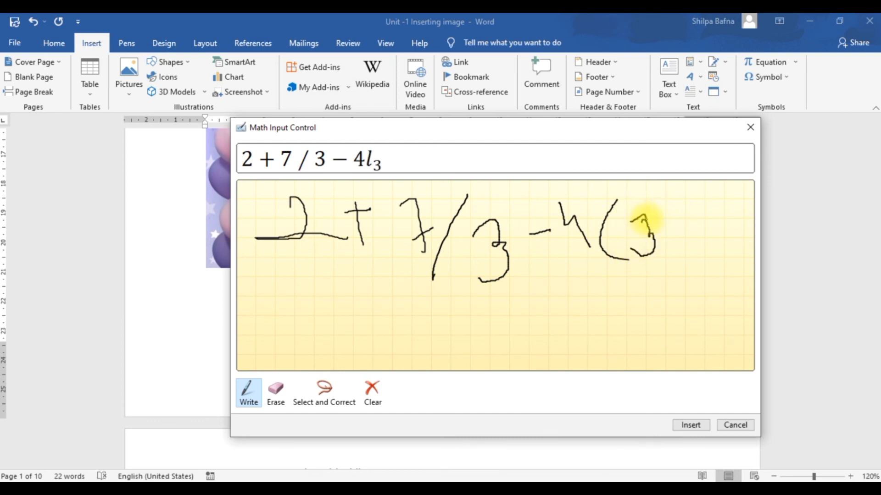
Erase the last handwritten 3, rewrite it closer to the parenthesis, and complete the expression with + 7)
click(276, 391)
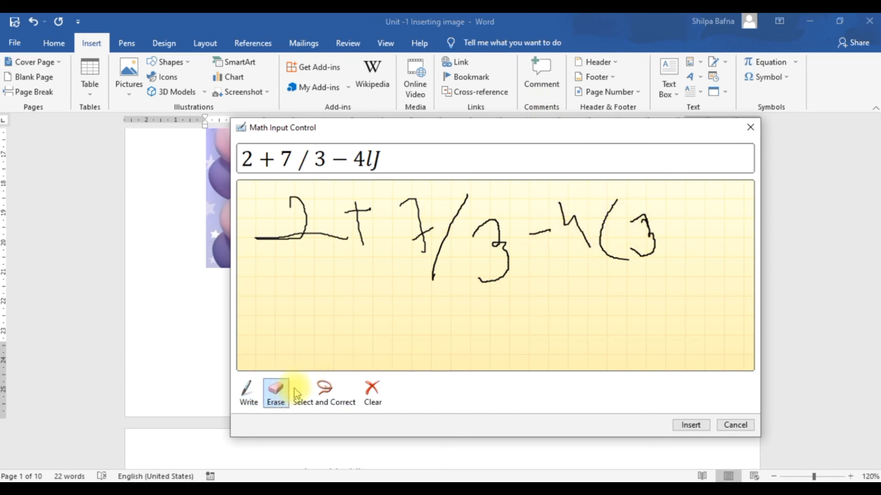
drag(641, 262, 649, 218)
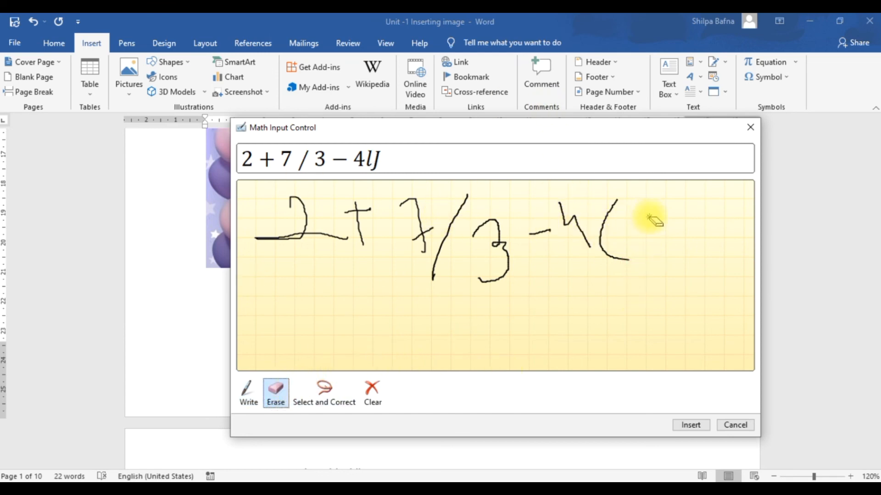
click(247, 391)
drag(622, 220, 638, 217)
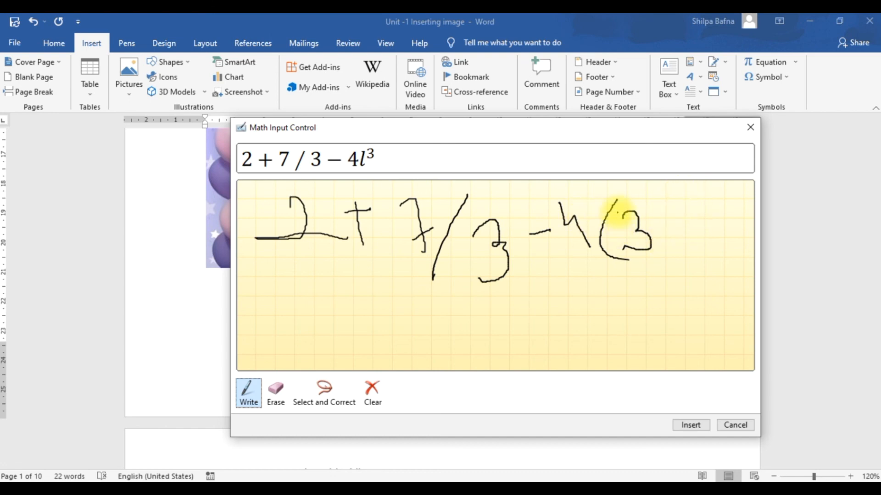
mouse_move(673, 225)
mouse_down()
mouse_move(702, 223)
mouse_move(702, 265)
mouse_up()
mouse_move(727, 206)
mouse_down()
mouse_move(736, 200)
mouse_move(753, 246)
mouse_move(764, 229)
mouse_up()
mouse_move(777, 185)
mouse_down()
mouse_move(805, 223)
mouse_move(785, 276)
mouse_up()
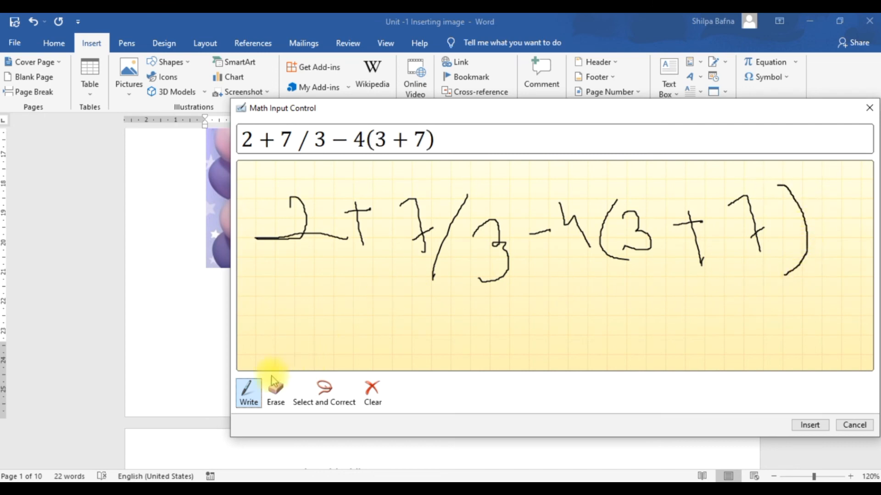
Insert the handwritten equation 2 + 7 / 3 − 4(3 + 7) below the balloon picture
click(276, 390)
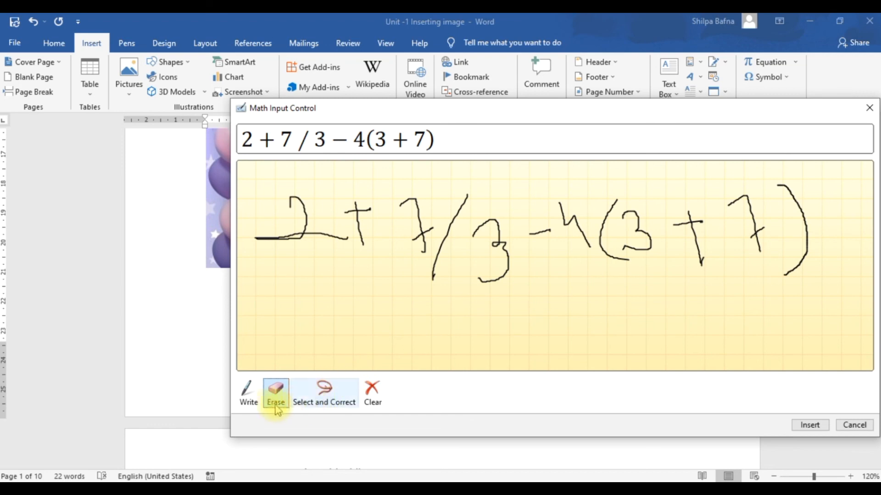
click(247, 393)
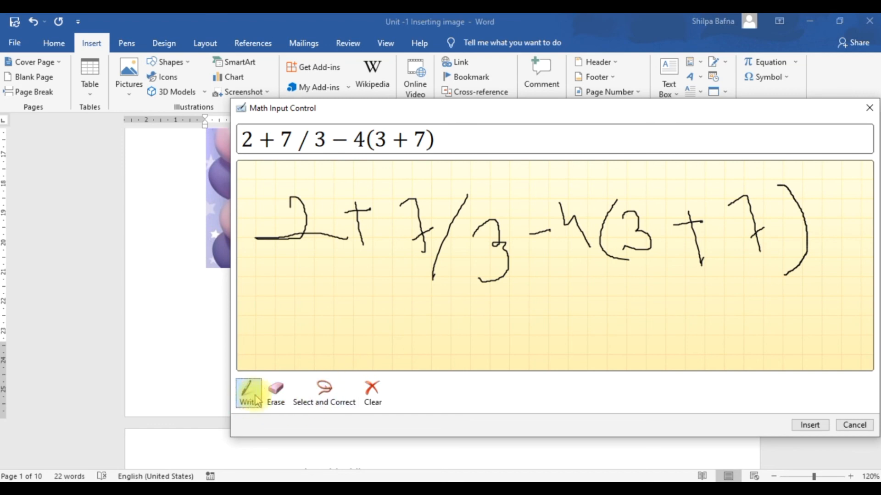
click(810, 426)
click(260, 313)
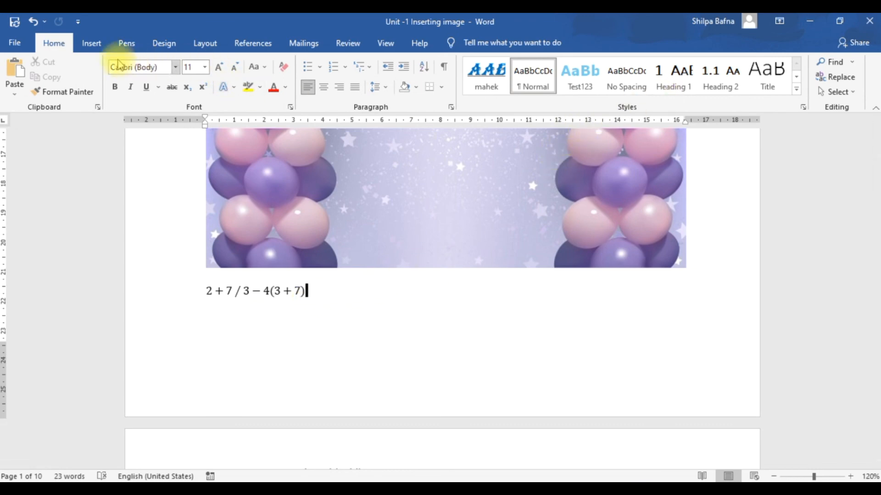
Insert a tilde (~) from the full Symbol collection, normal text font, after the equation
click(91, 43)
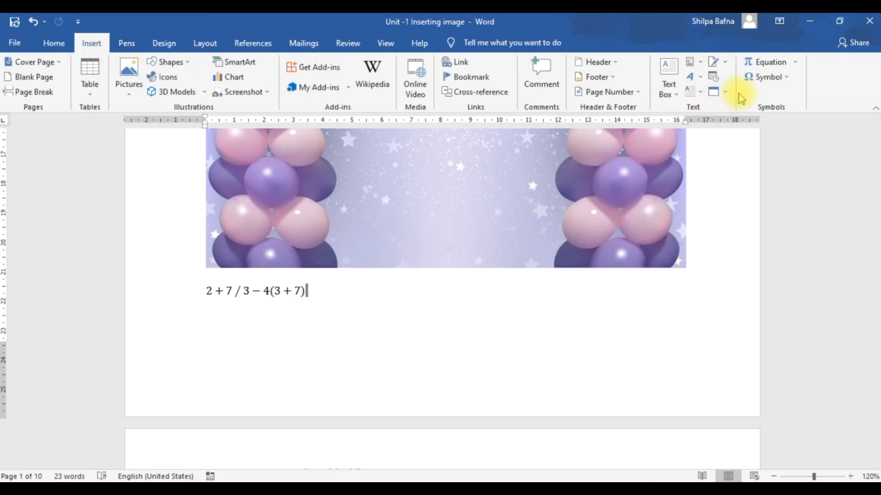
click(793, 79)
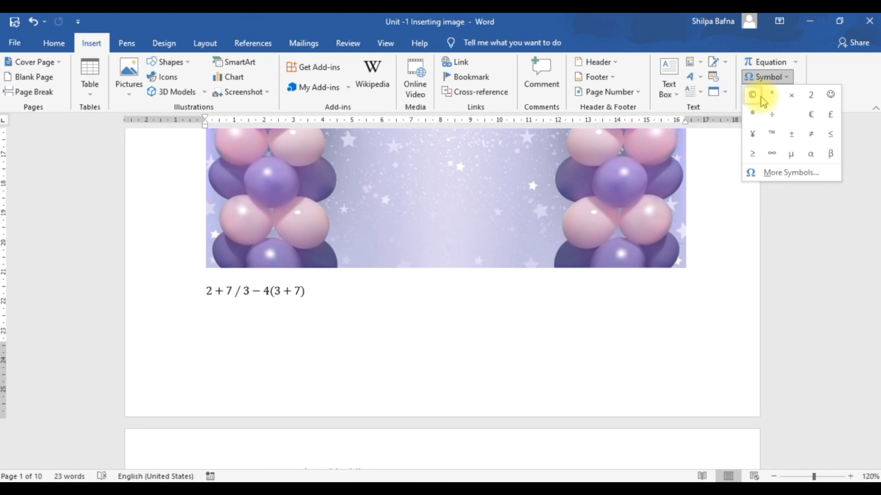
click(778, 180)
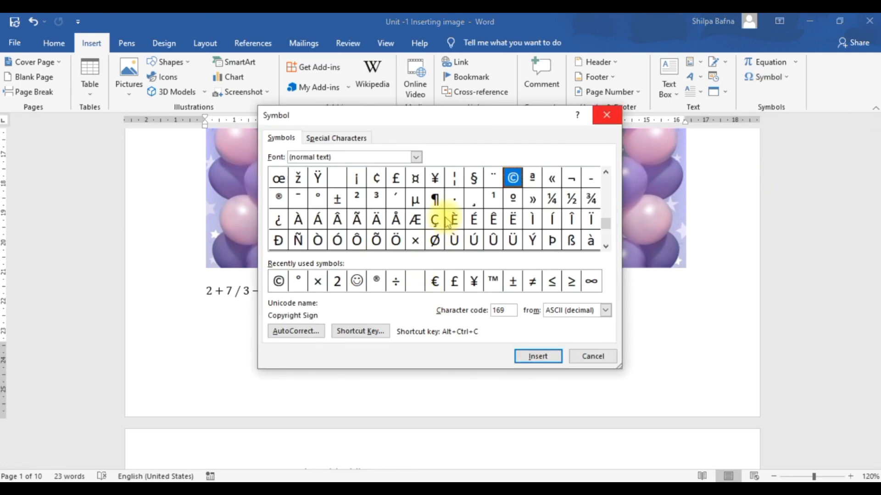
drag(606, 229, 616, 189)
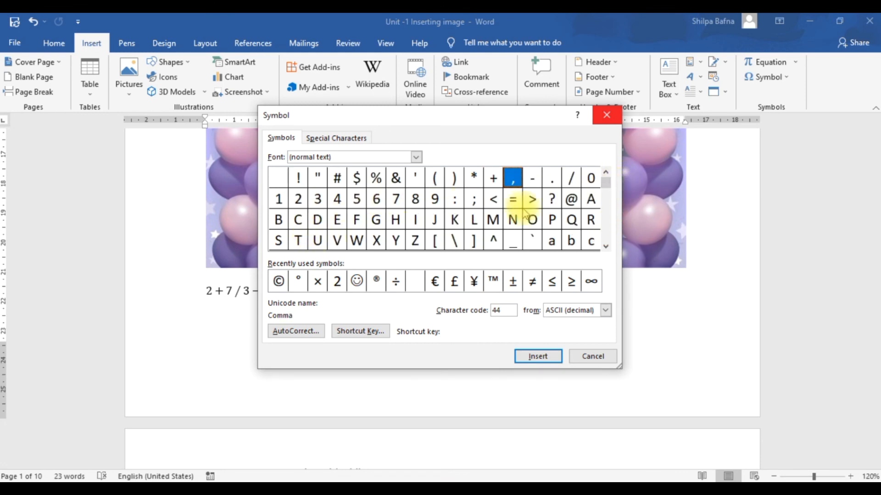
drag(607, 183, 608, 202)
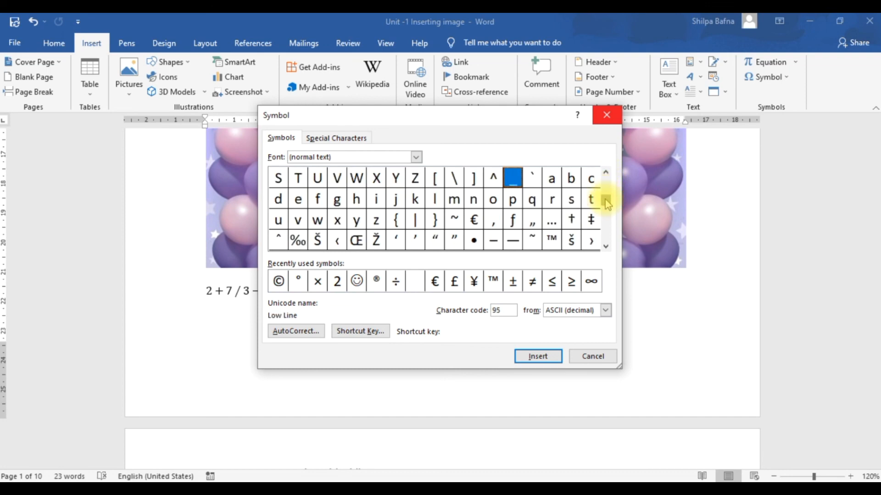
click(456, 221)
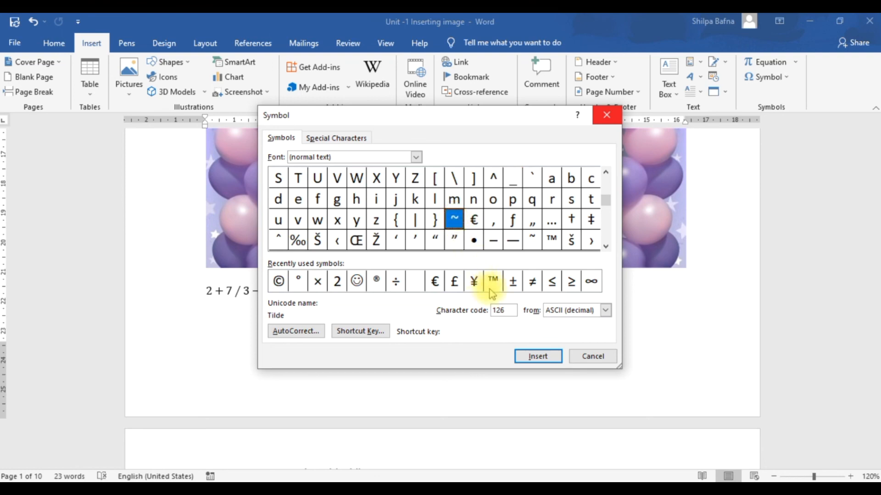
click(547, 358)
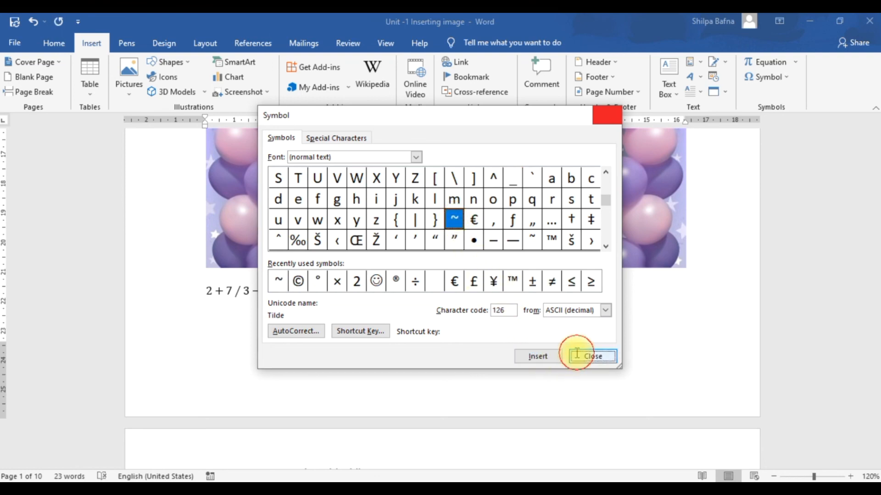
click(577, 354)
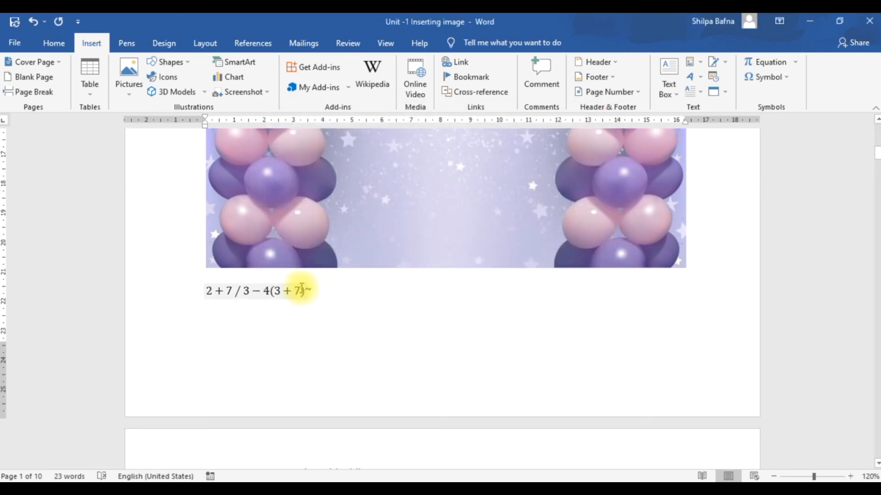
click(301, 288)
click(364, 298)
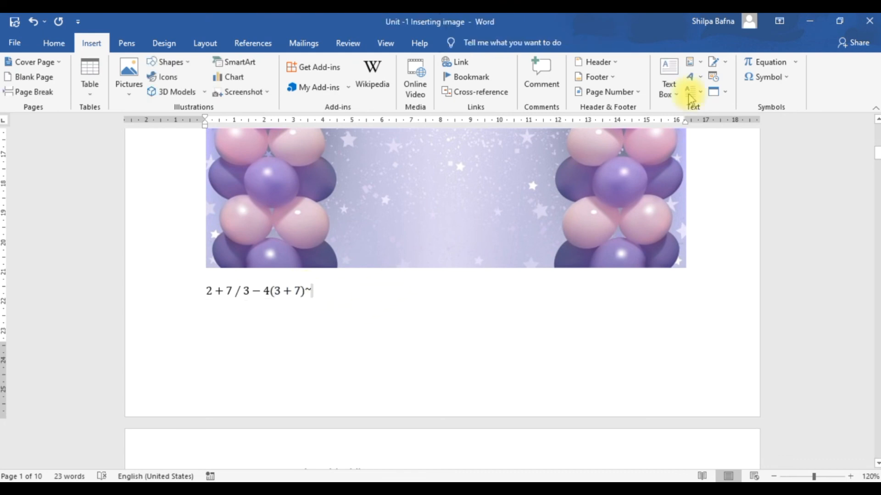